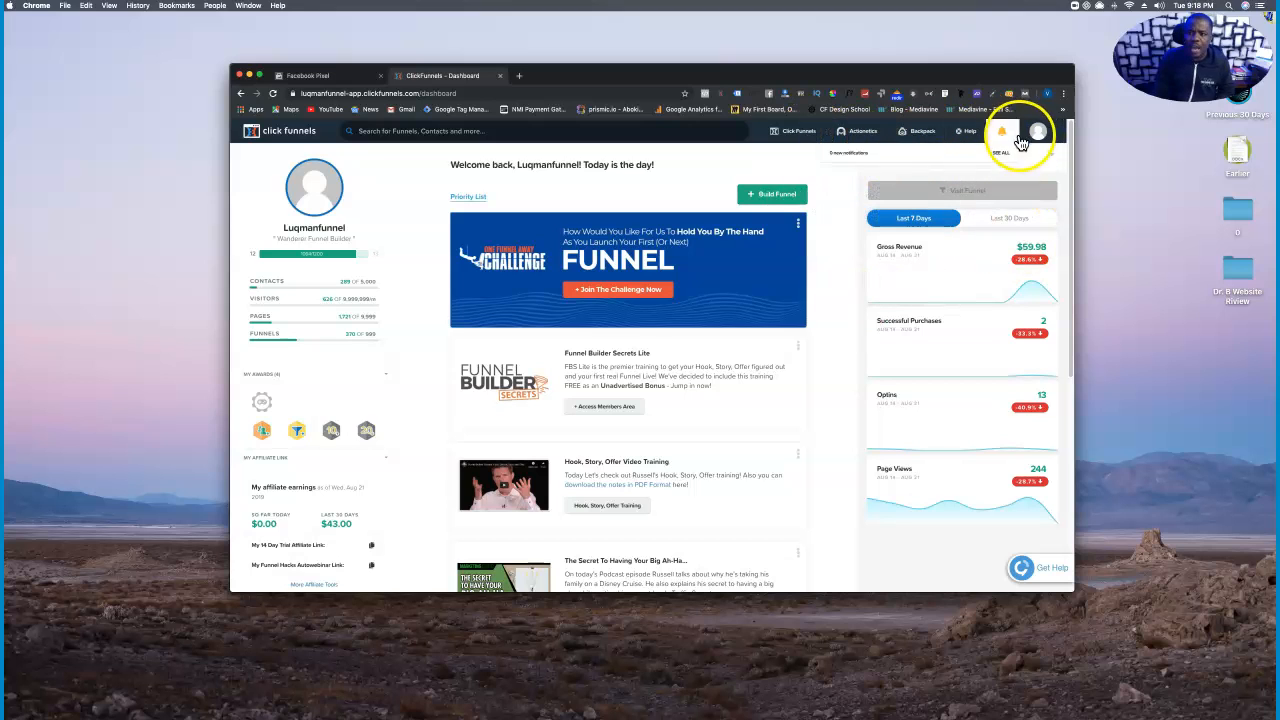
Open the Backpack commissions and go to its commission plans
mouse_move(1036, 130)
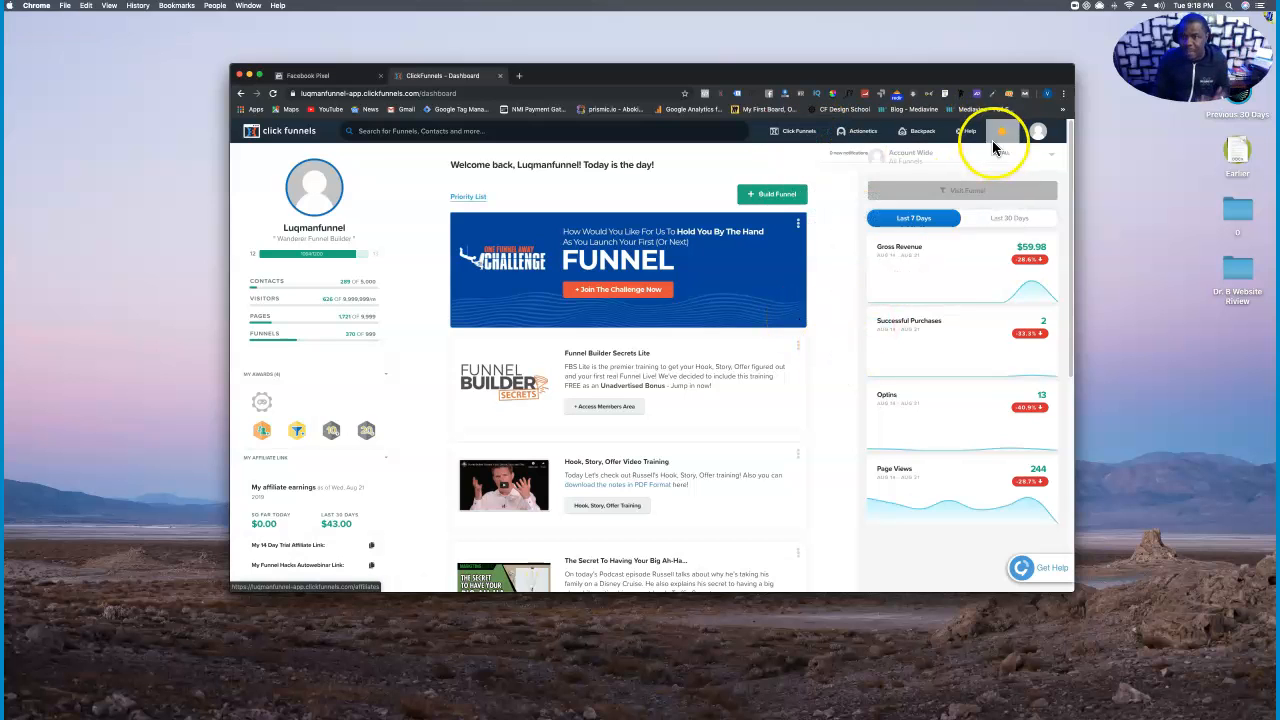
mouse_move(926, 135)
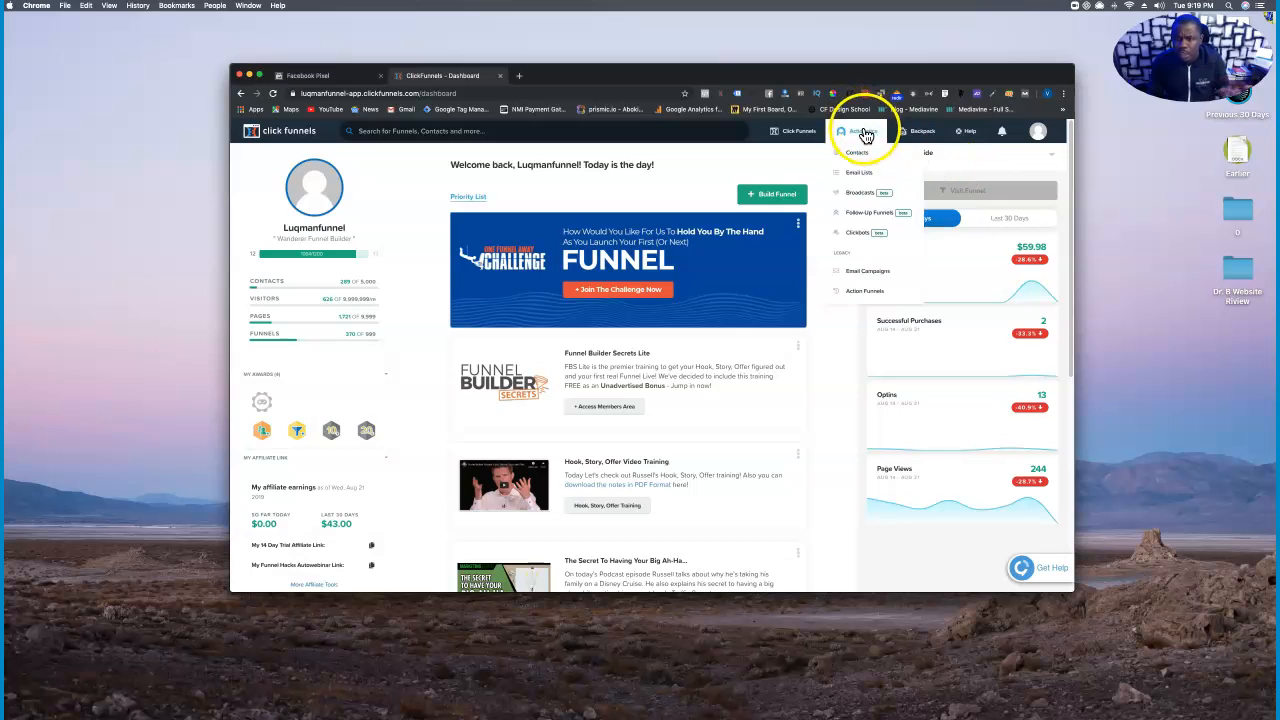
mouse_move(857, 132)
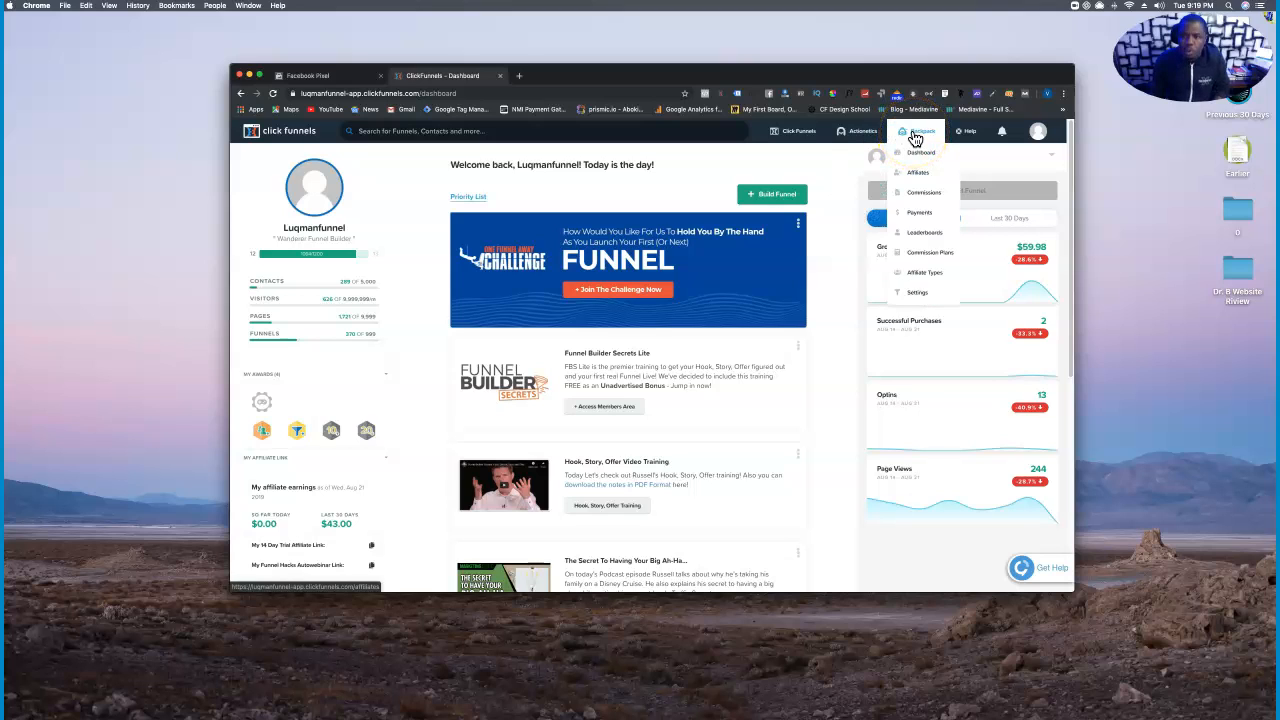
click(944, 179)
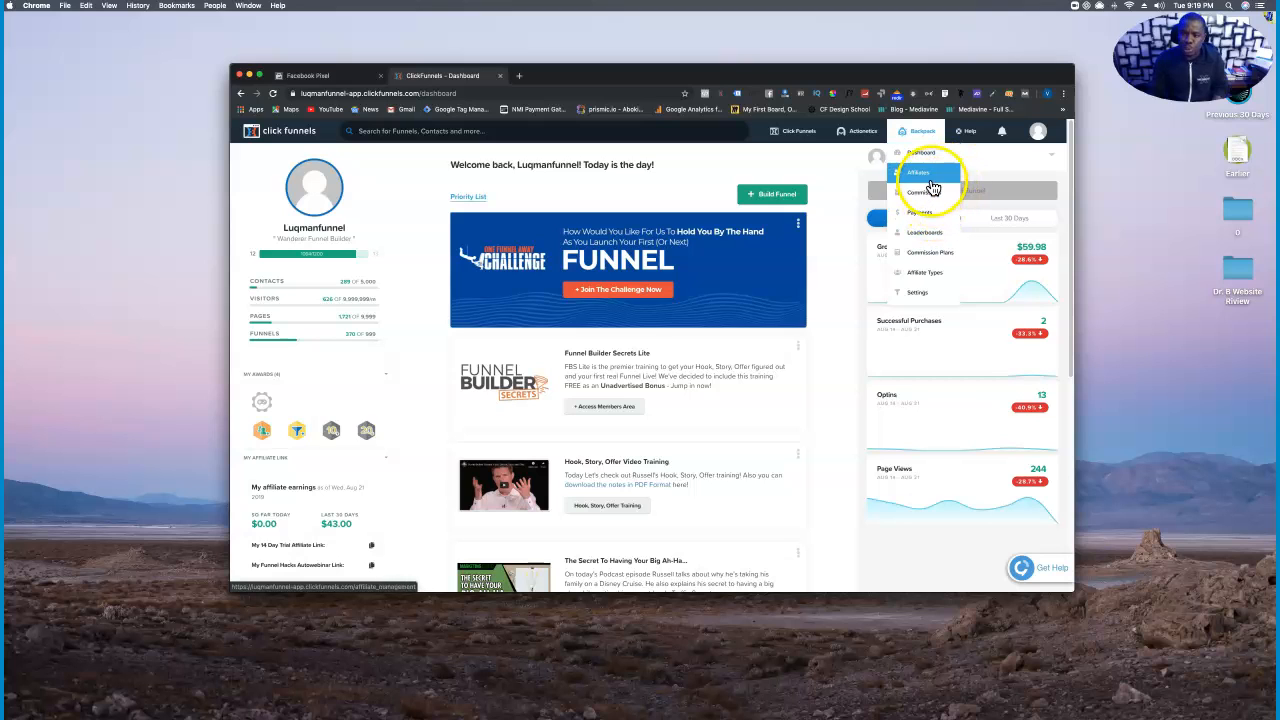
click(926, 199)
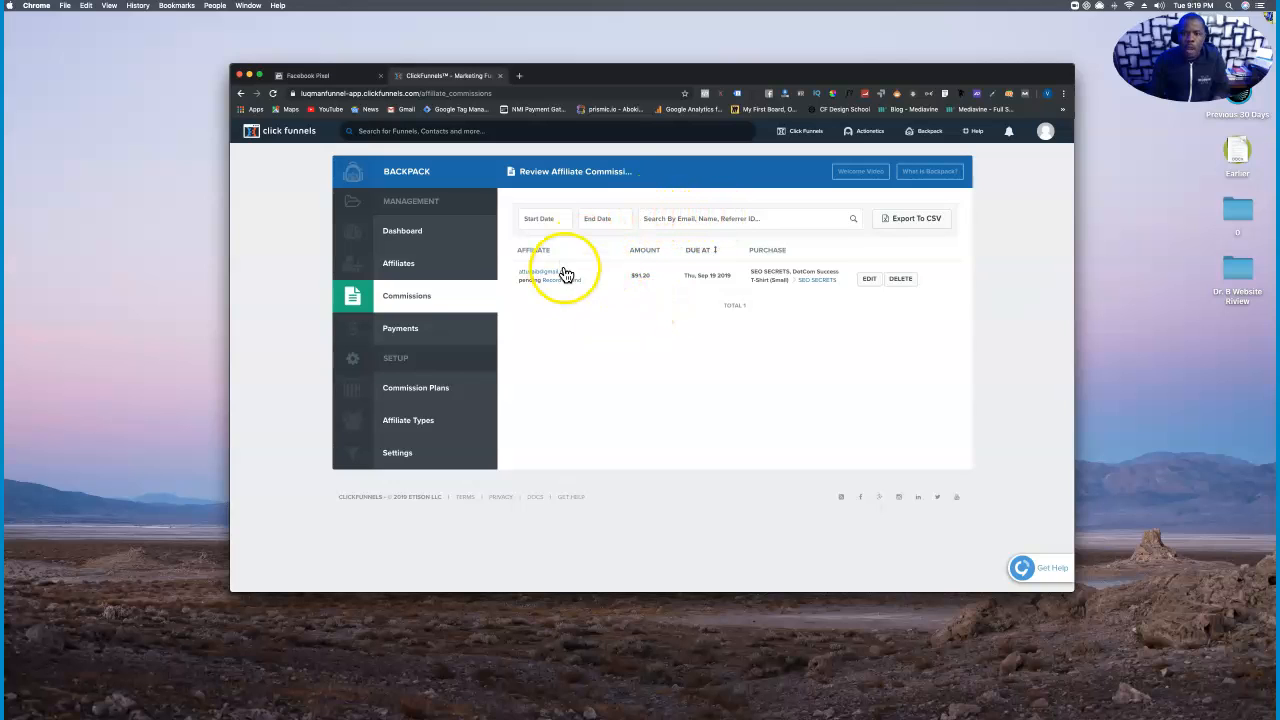
click(420, 399)
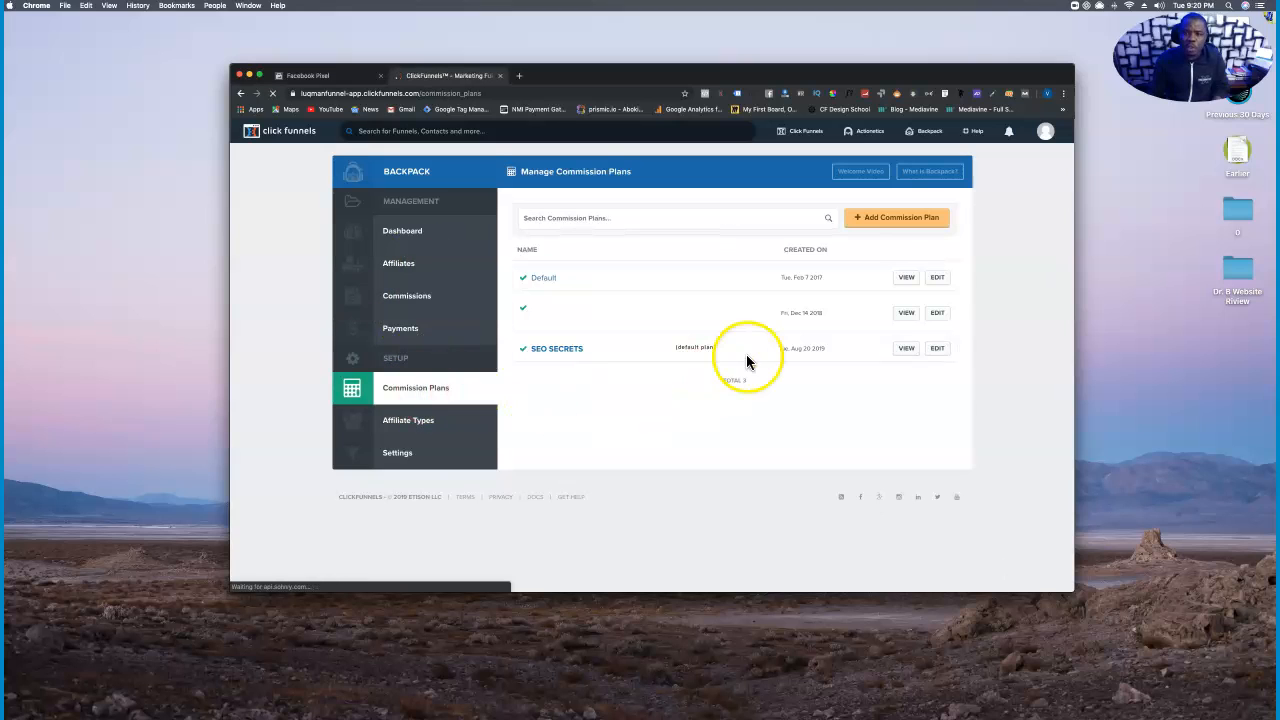
Create an active USD commission plan named "Test Commision" with commission expiry and default plan switched off
click(898, 218)
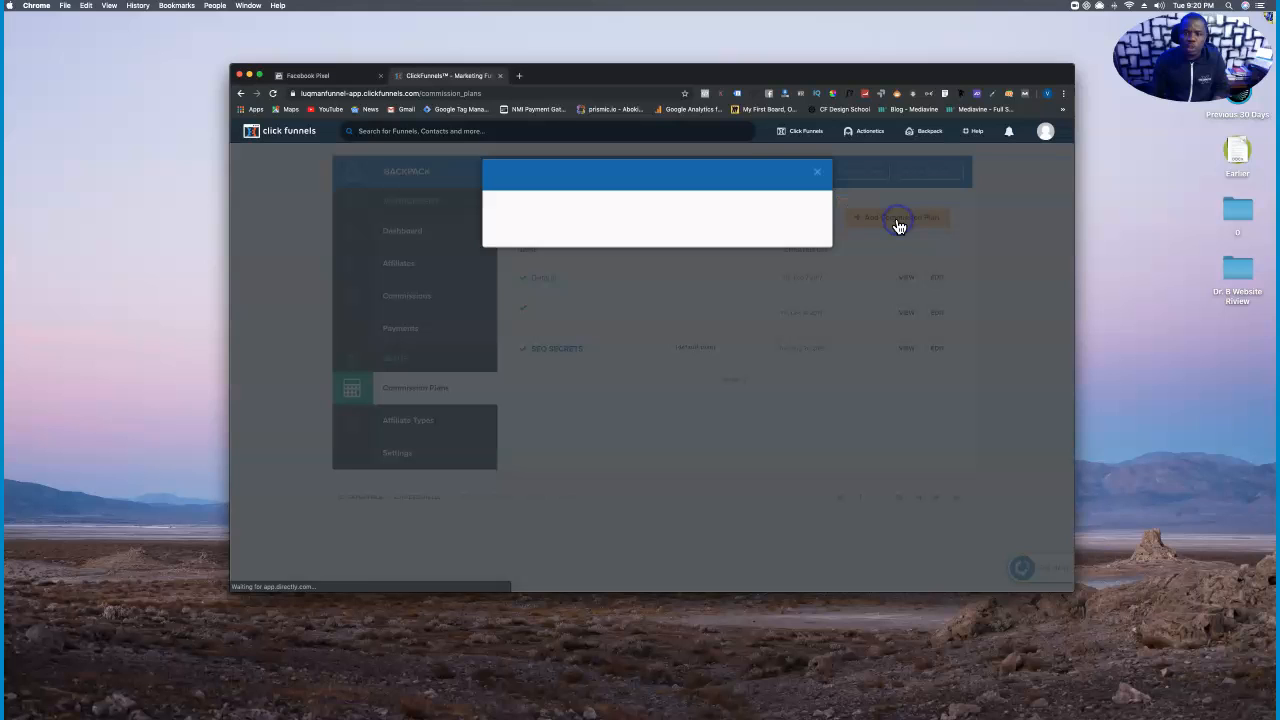
click(543, 232)
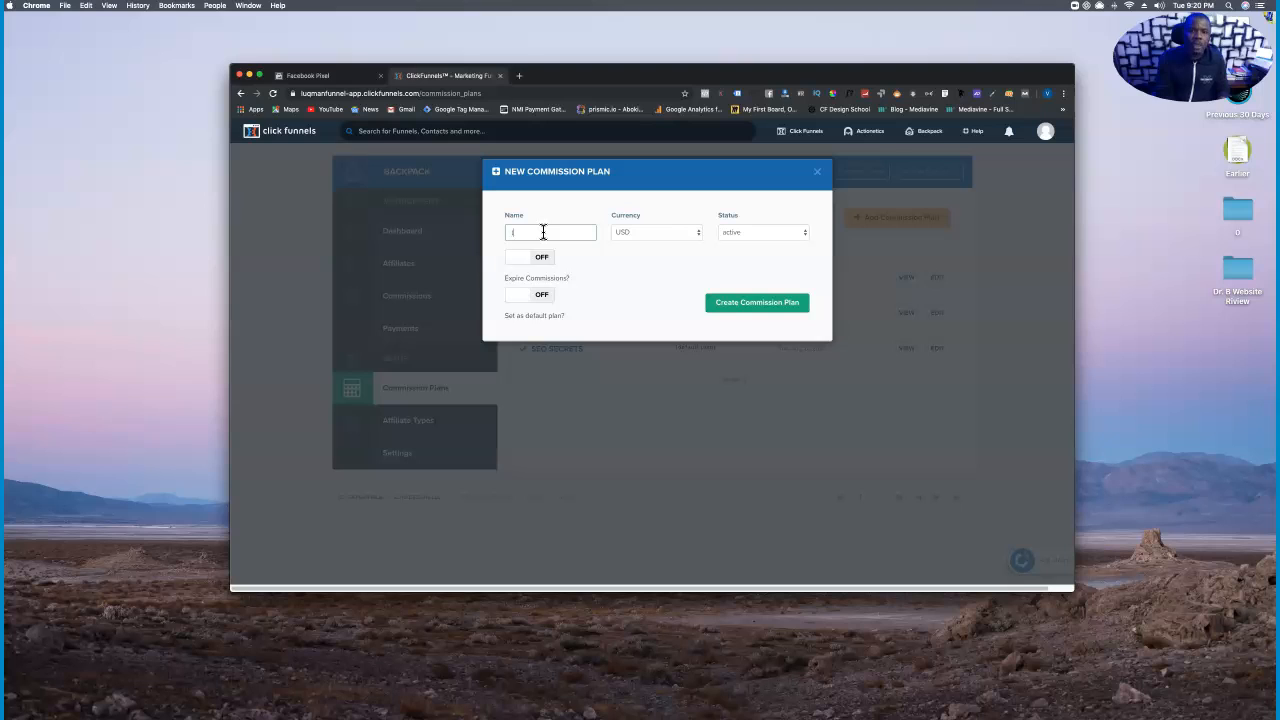
text(Test Commision)
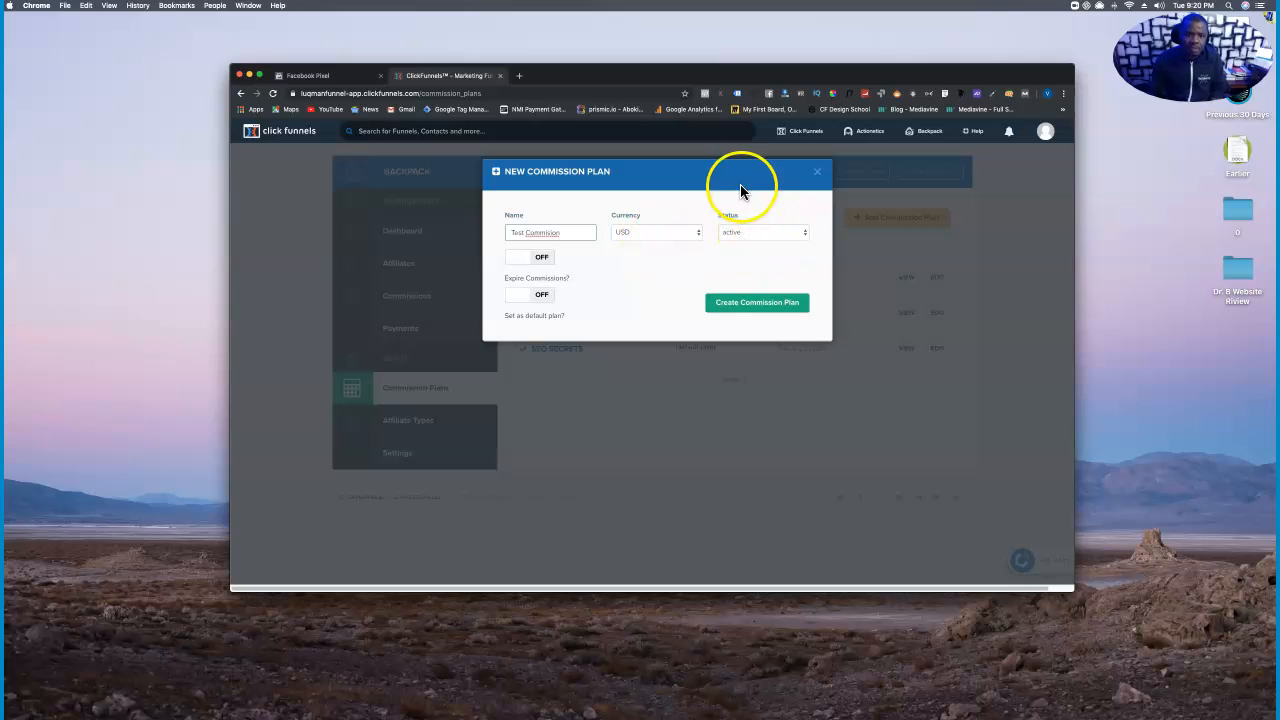
click(532, 256)
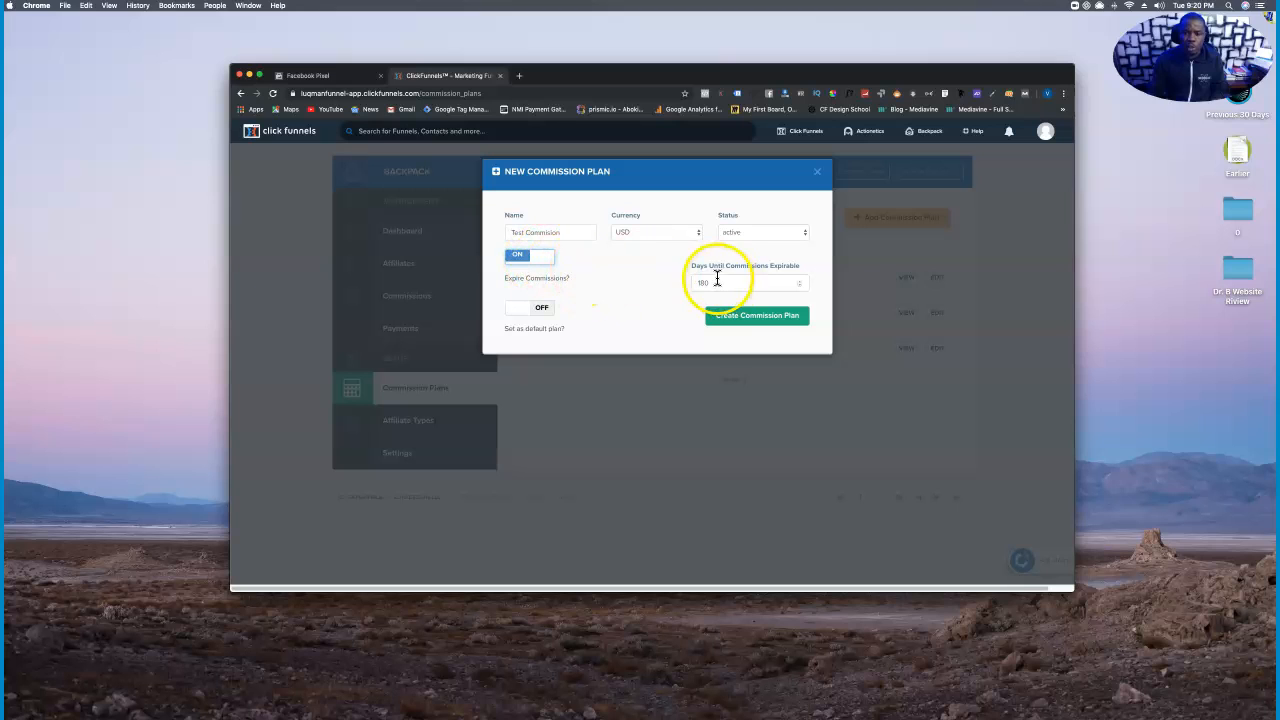
click(541, 258)
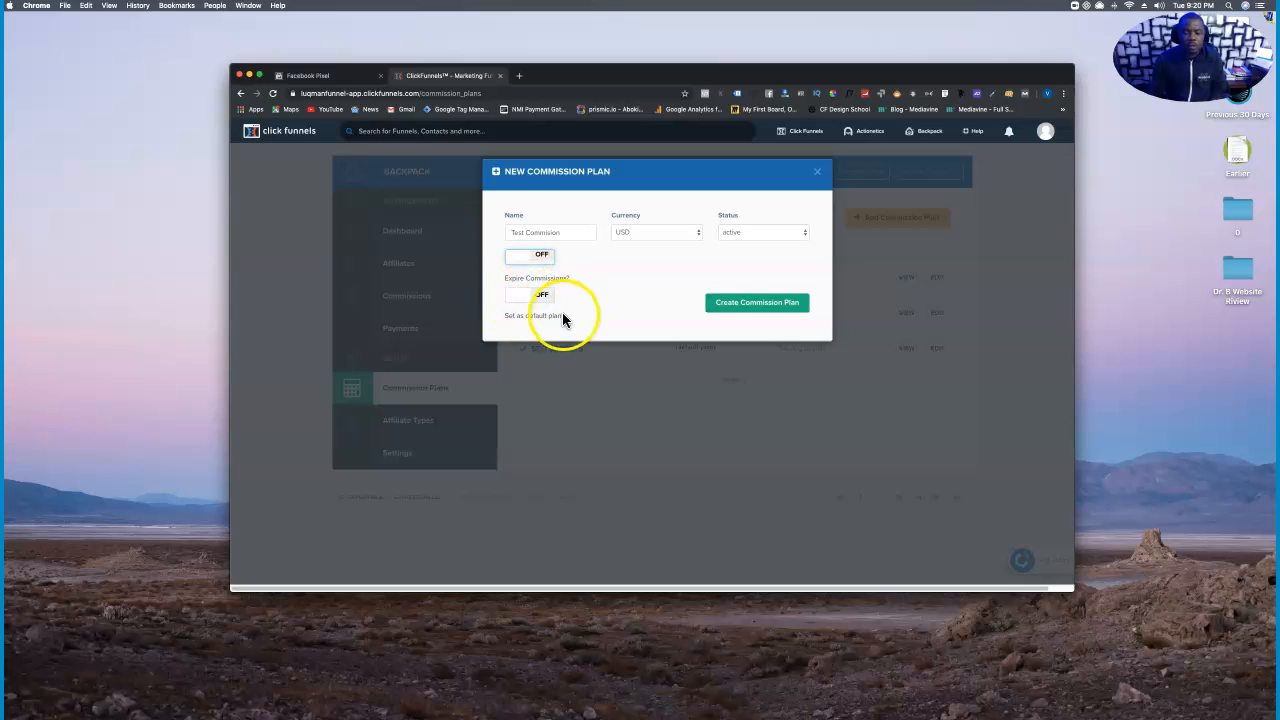
click(518, 298)
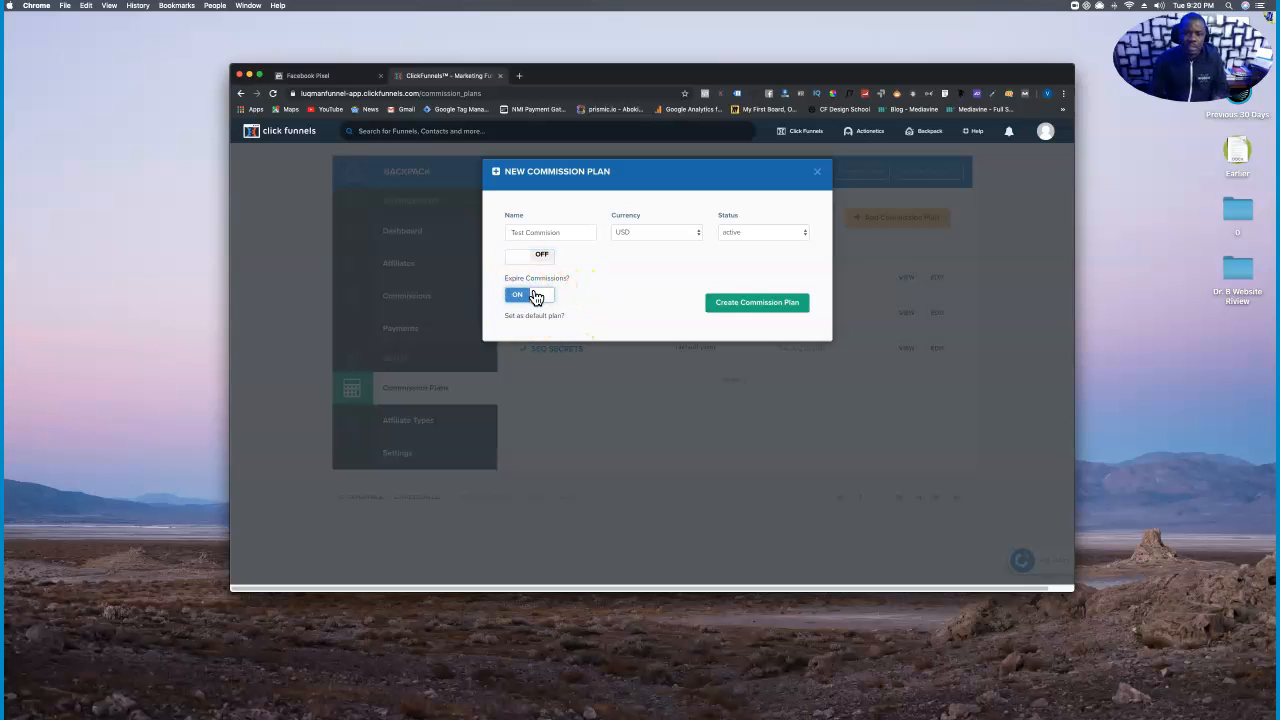
click(547, 305)
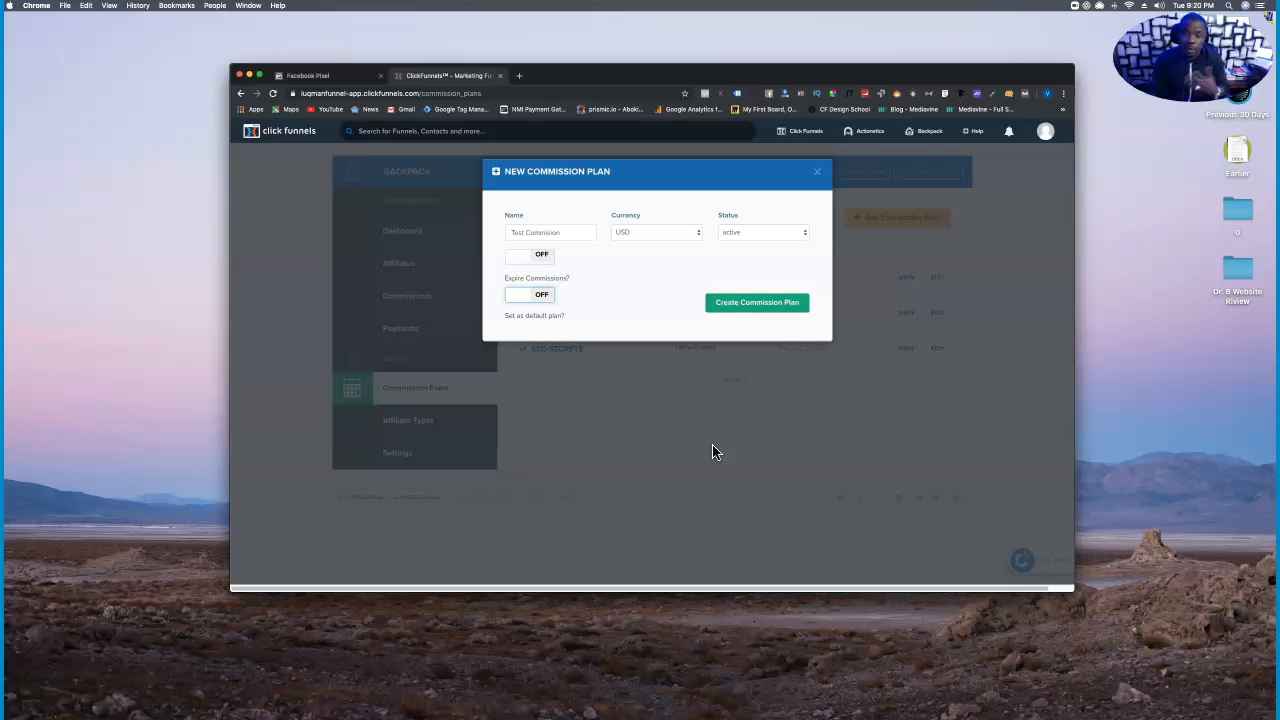
click(750, 304)
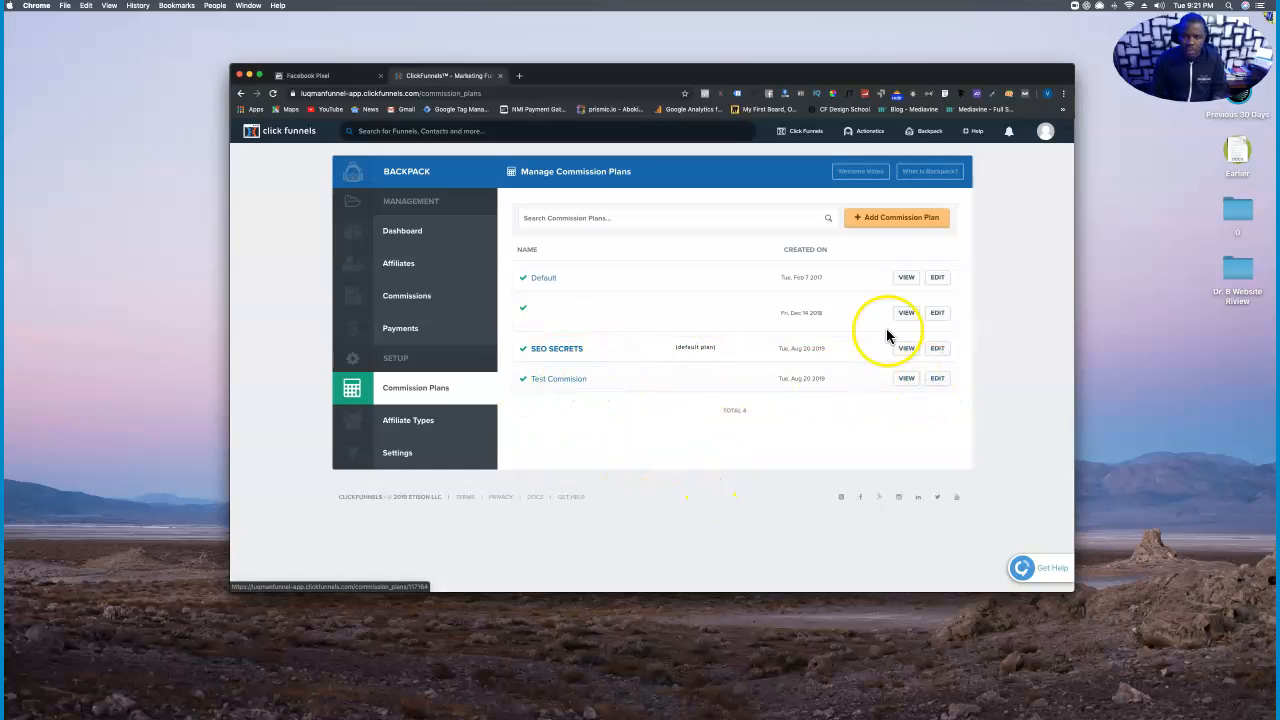
Find the "affiliate offer secrets" funnel among all funnels and open it
mouse_move(933, 135)
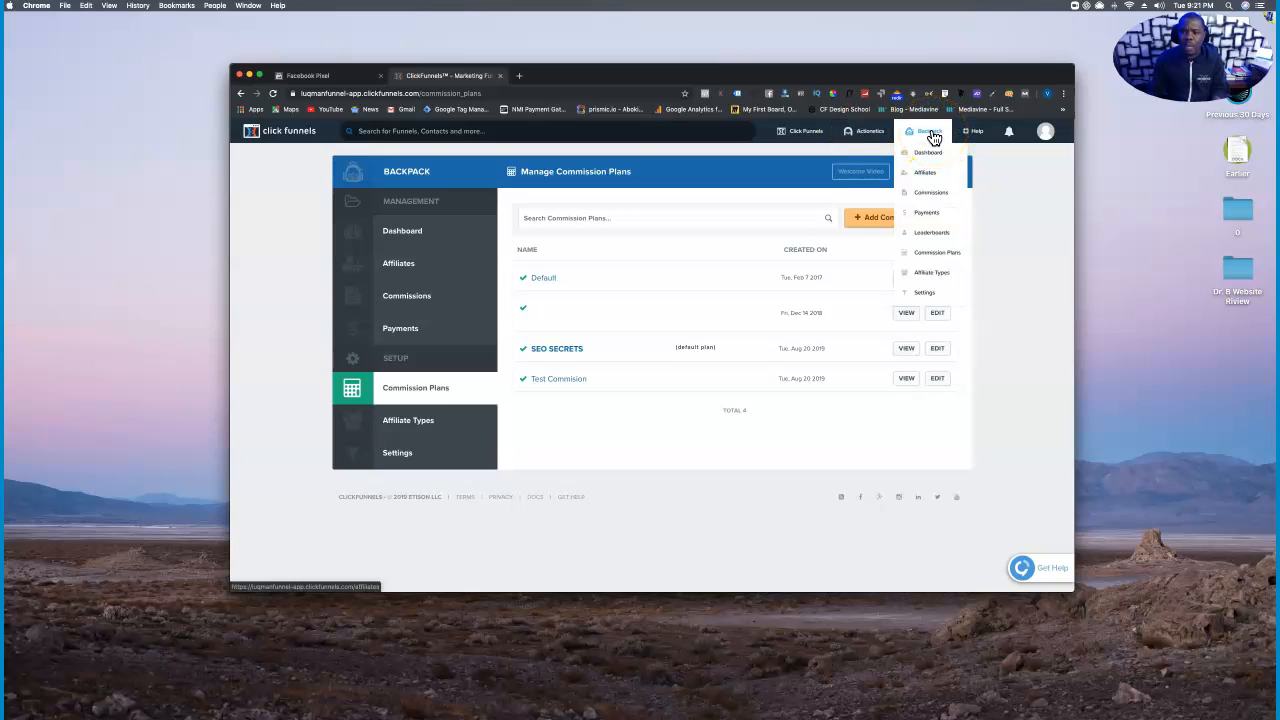
mouse_move(806, 131)
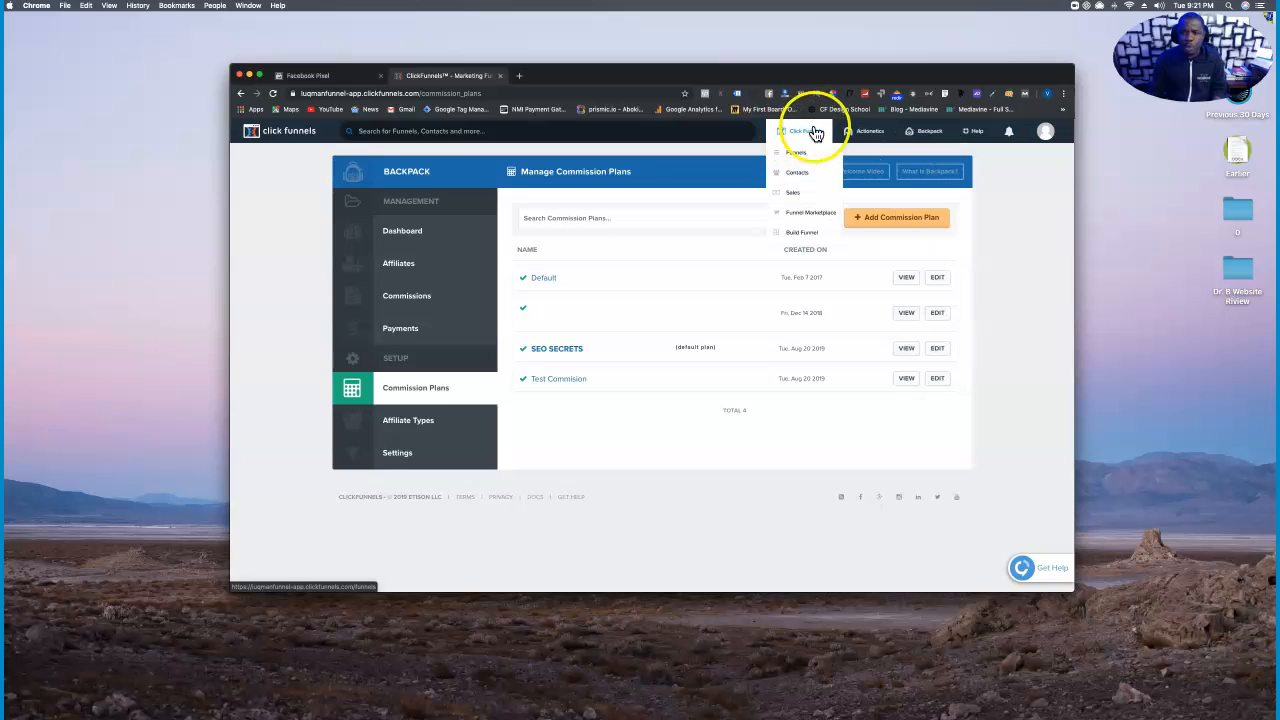
click(800, 158)
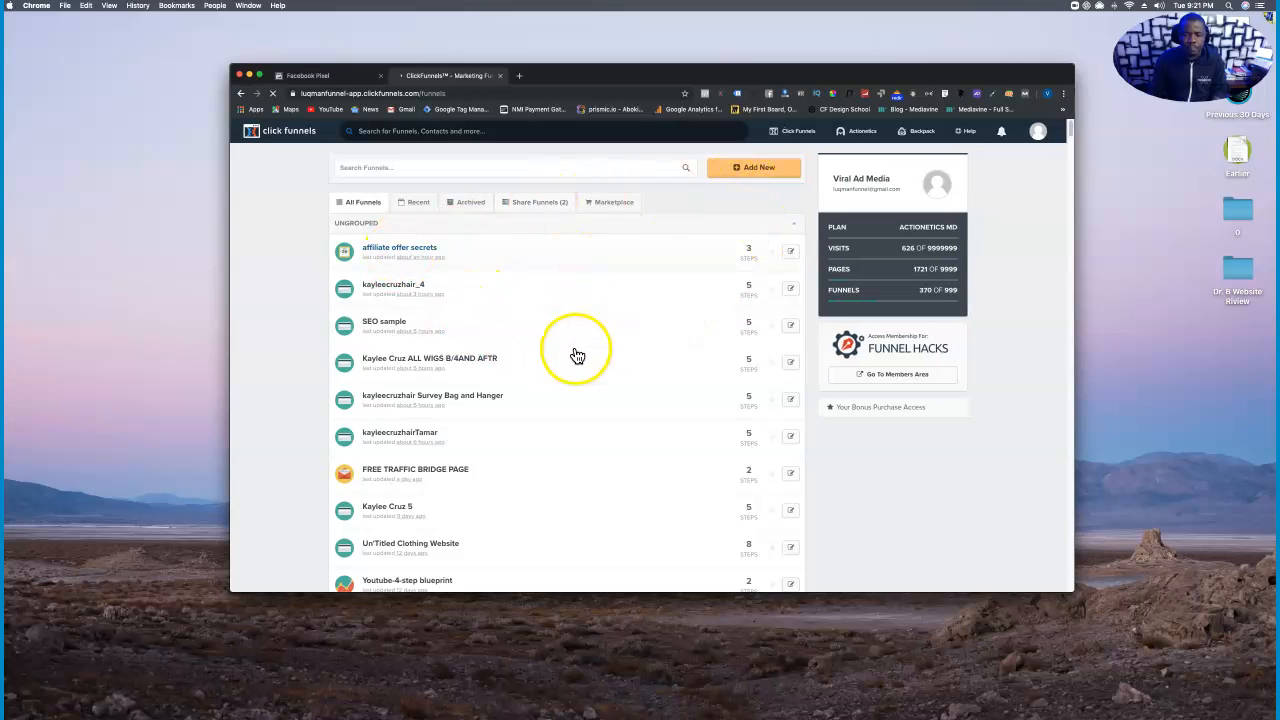
scroll(574, 354, down, 1)
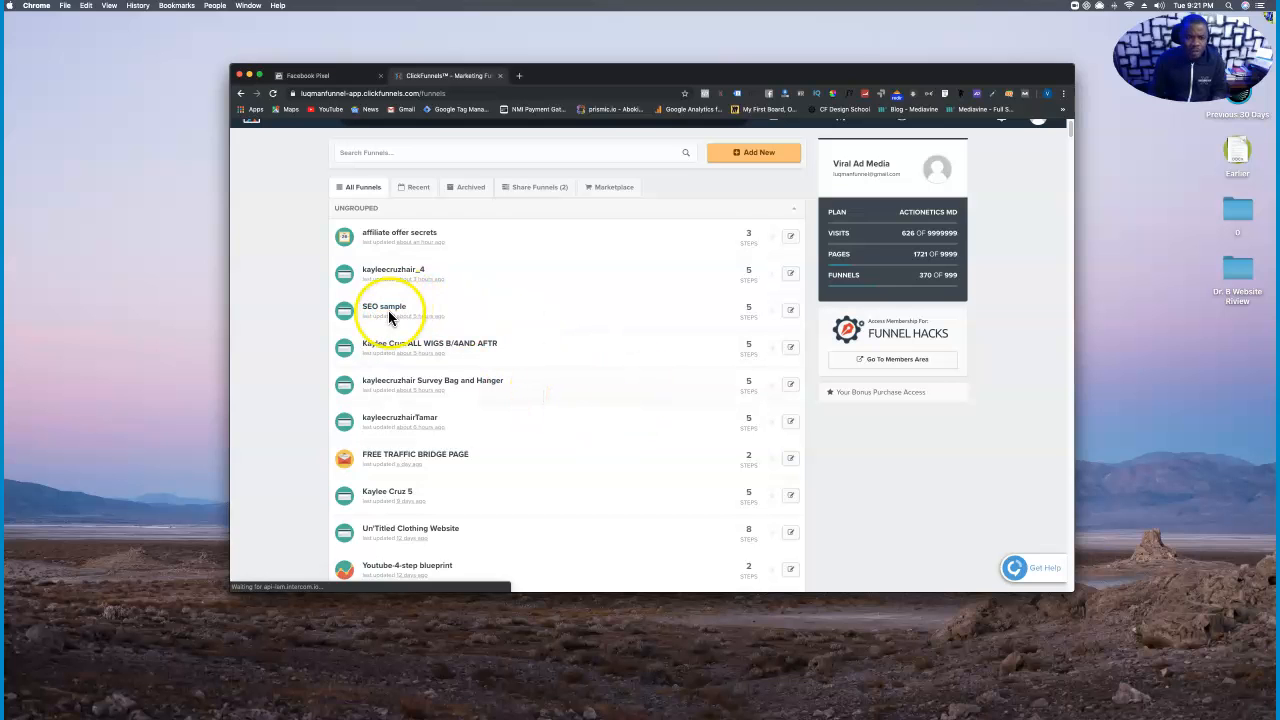
scroll(518, 373, down, 2)
scroll(518, 373, up, 3)
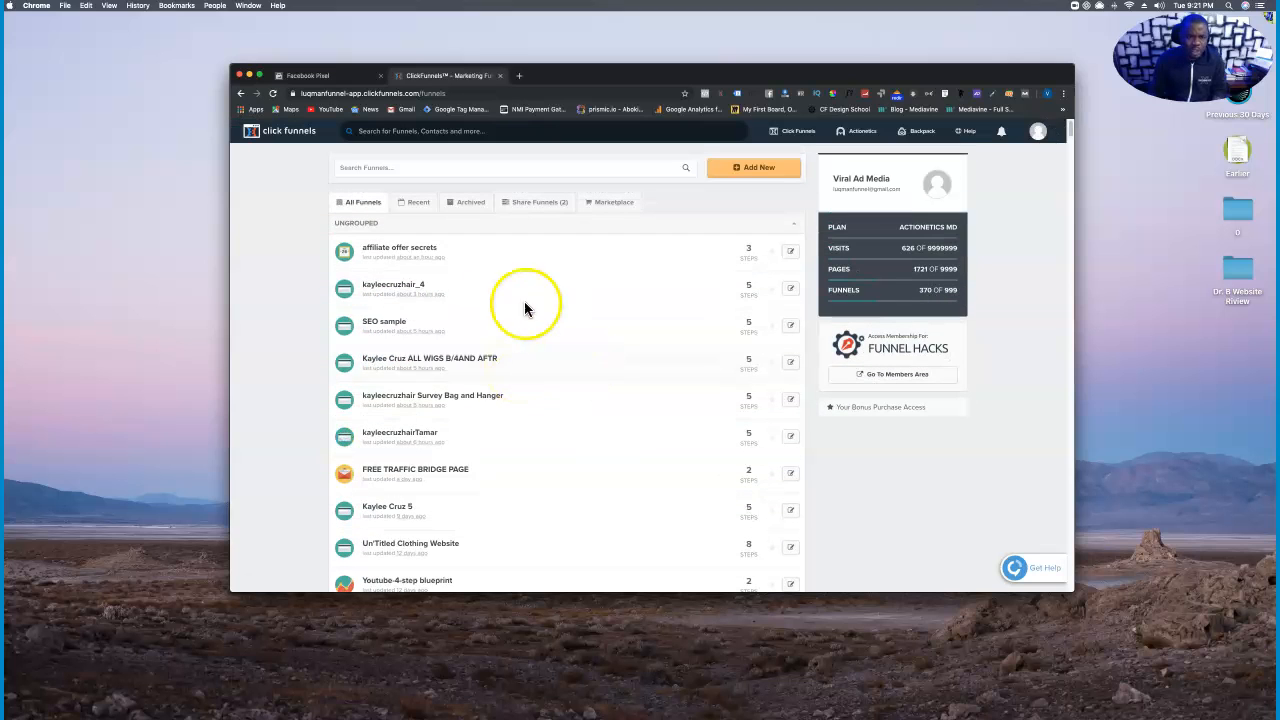
scroll(400, 251, down, 1)
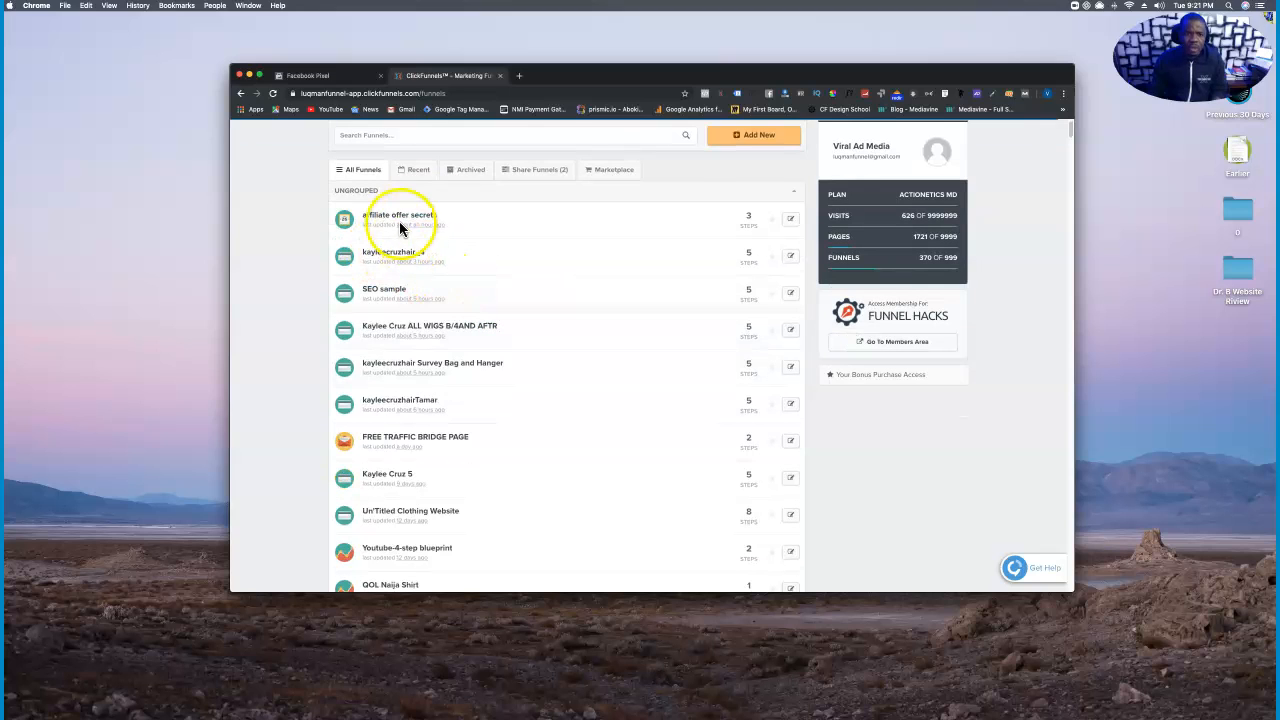
click(412, 224)
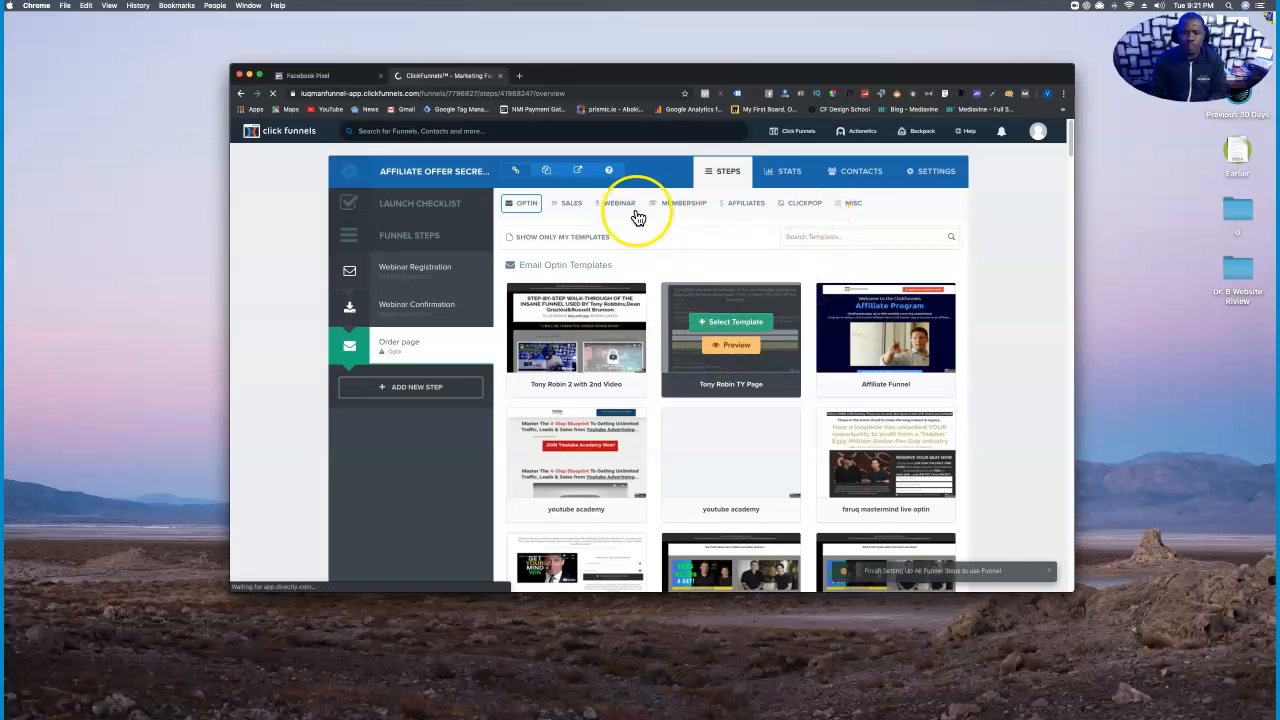
Create the funnel's Order page from the order form template "TWO STEP TRIP WIRE - 2 - Order"
mouse_move(571, 205)
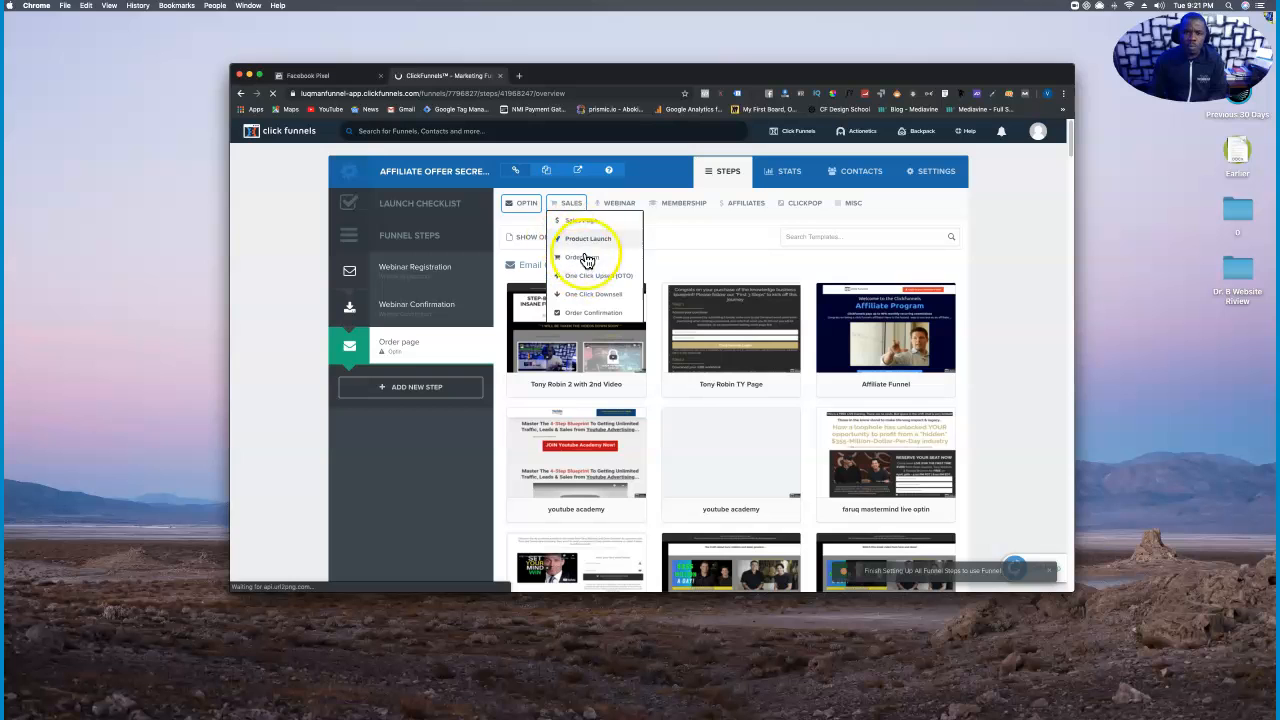
click(585, 260)
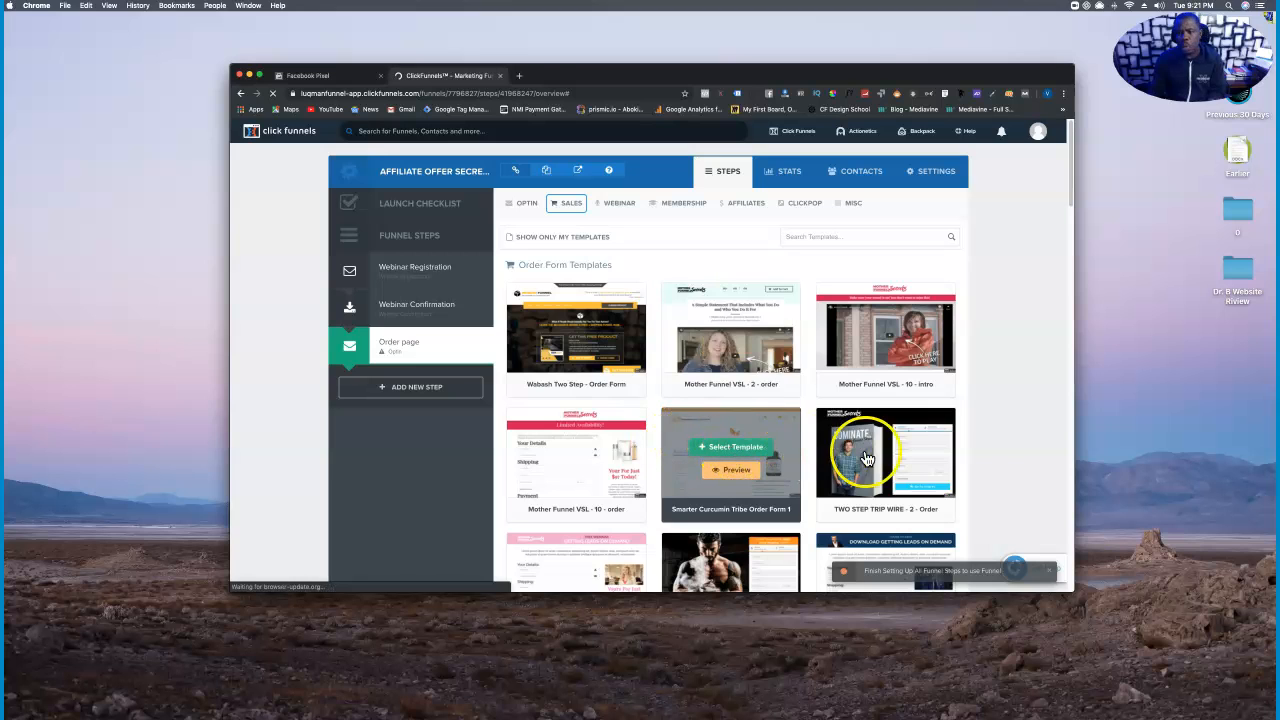
click(920, 451)
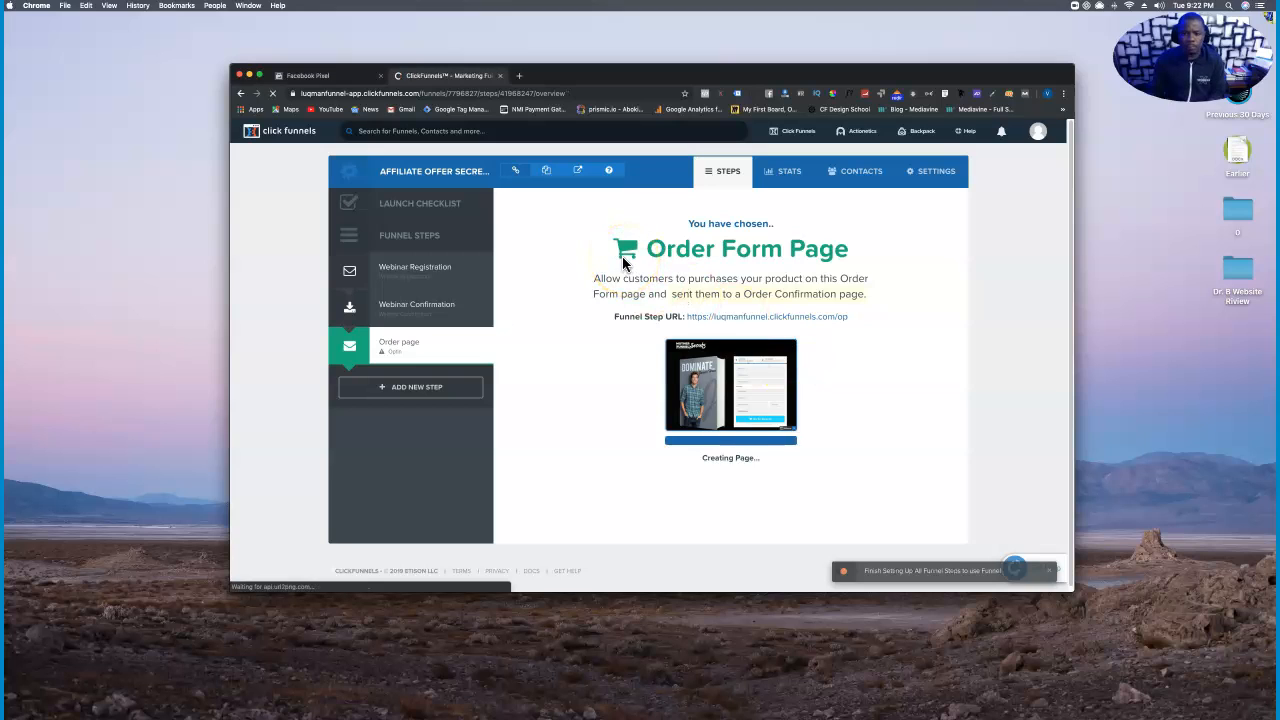
Add a product to the Order page with the Stripe integration as a one-time product and continue to its details
click(864, 206)
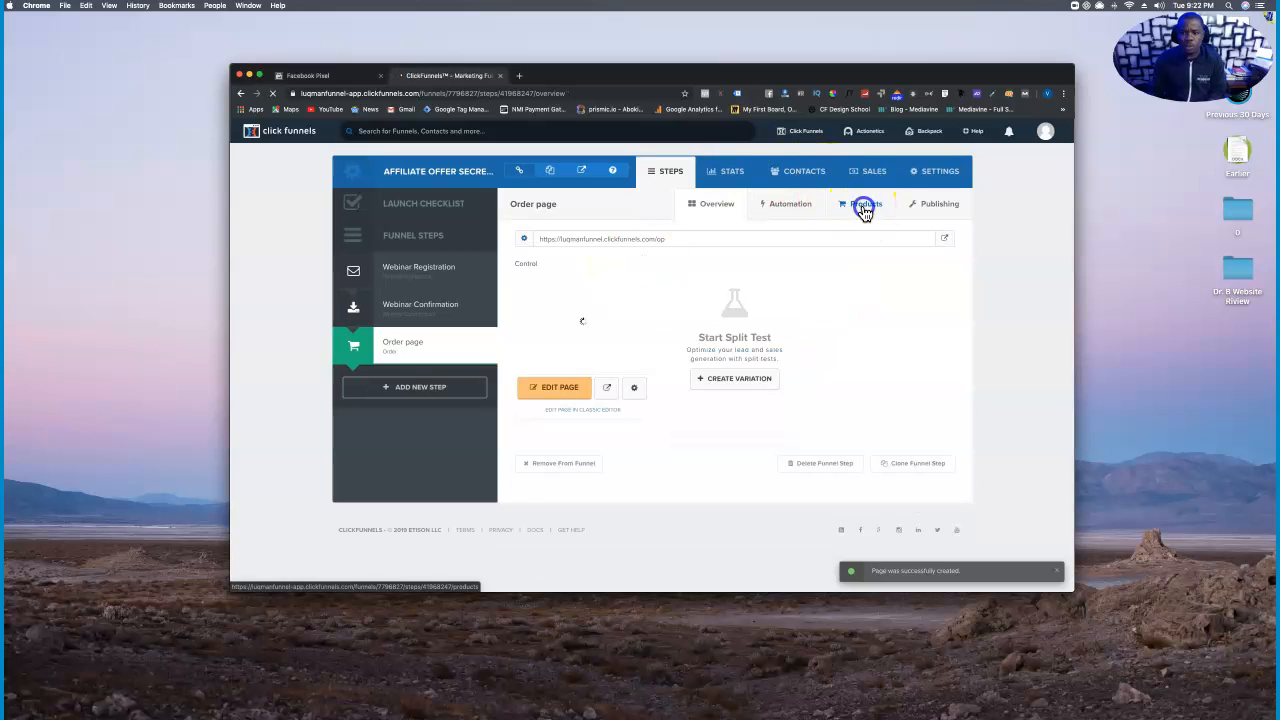
click(847, 208)
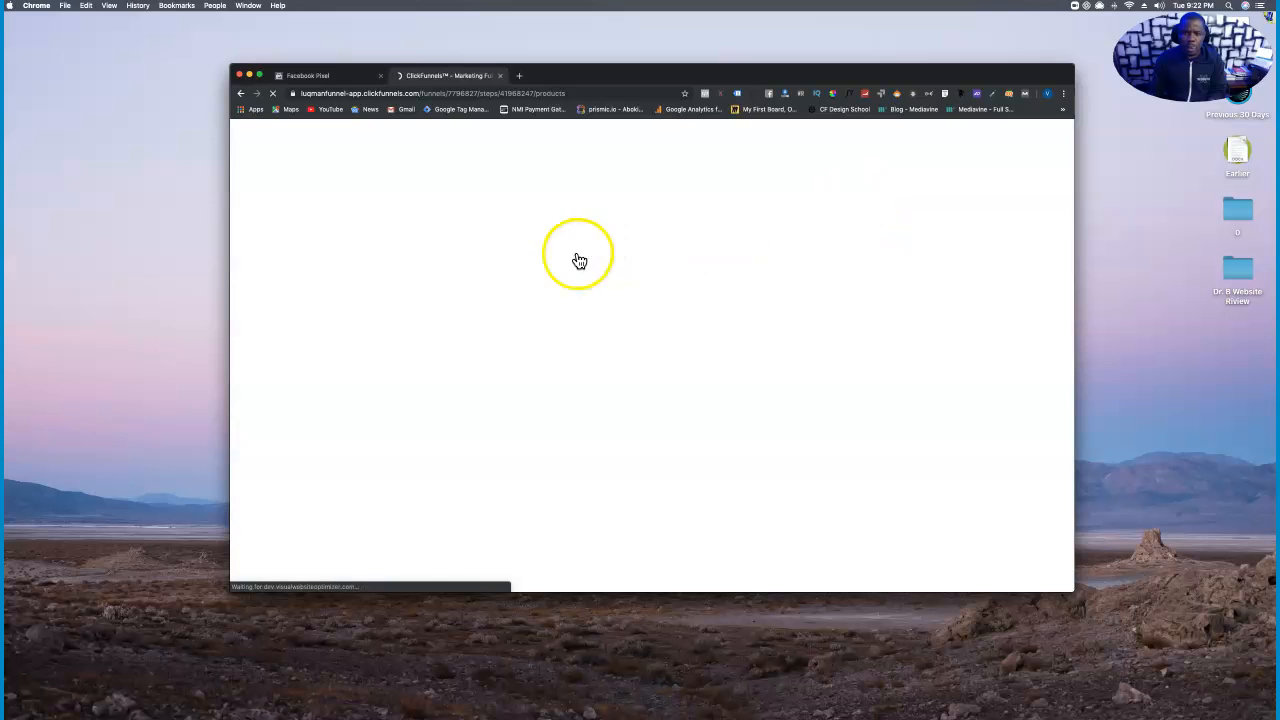
click(431, 304)
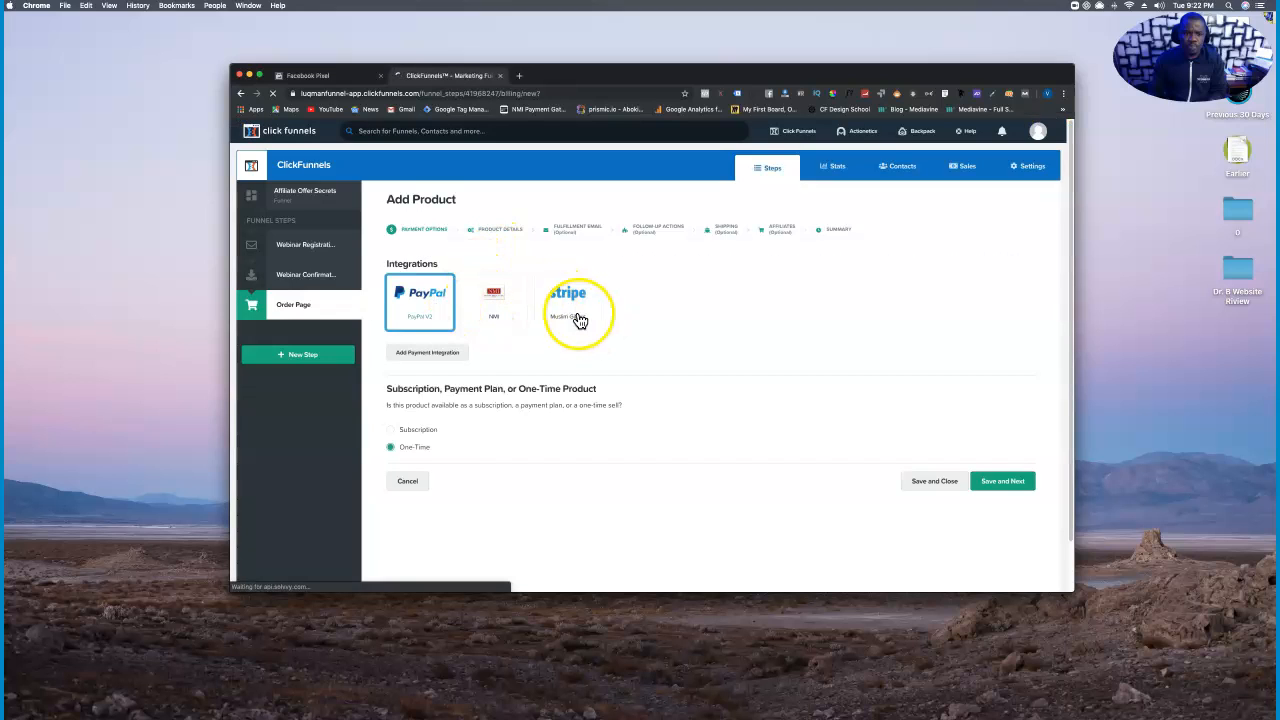
click(576, 320)
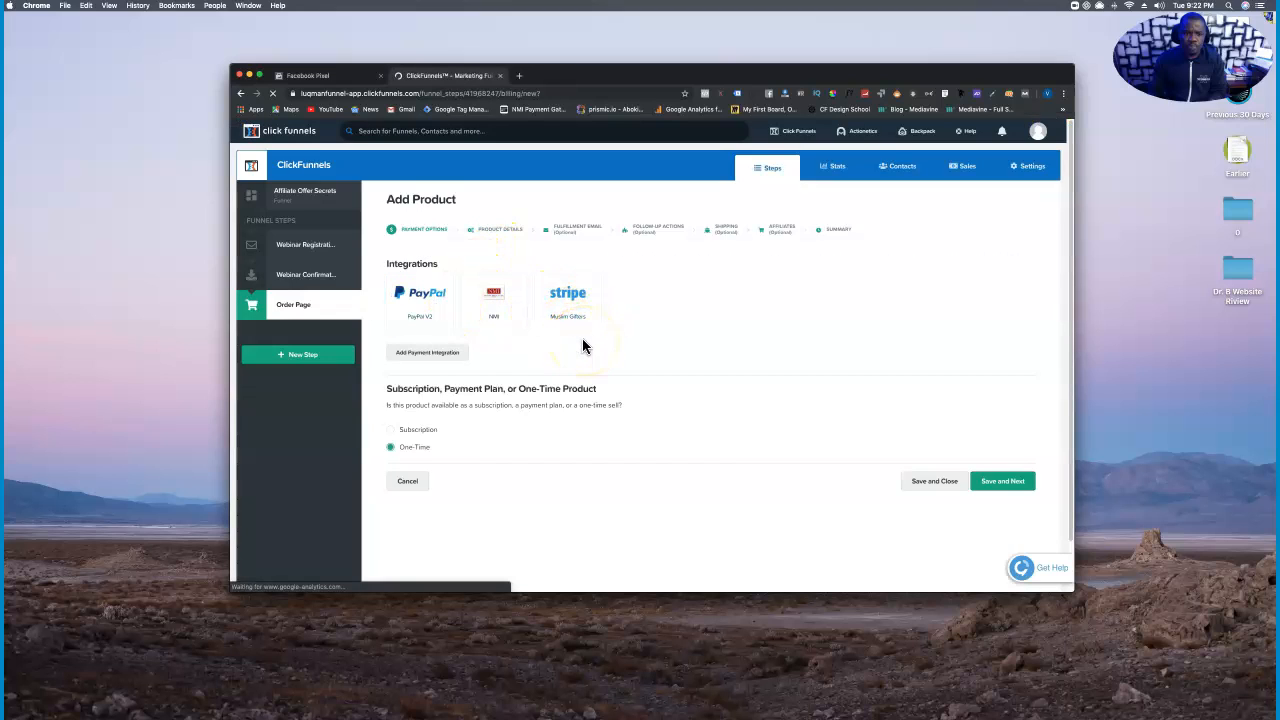
click(572, 300)
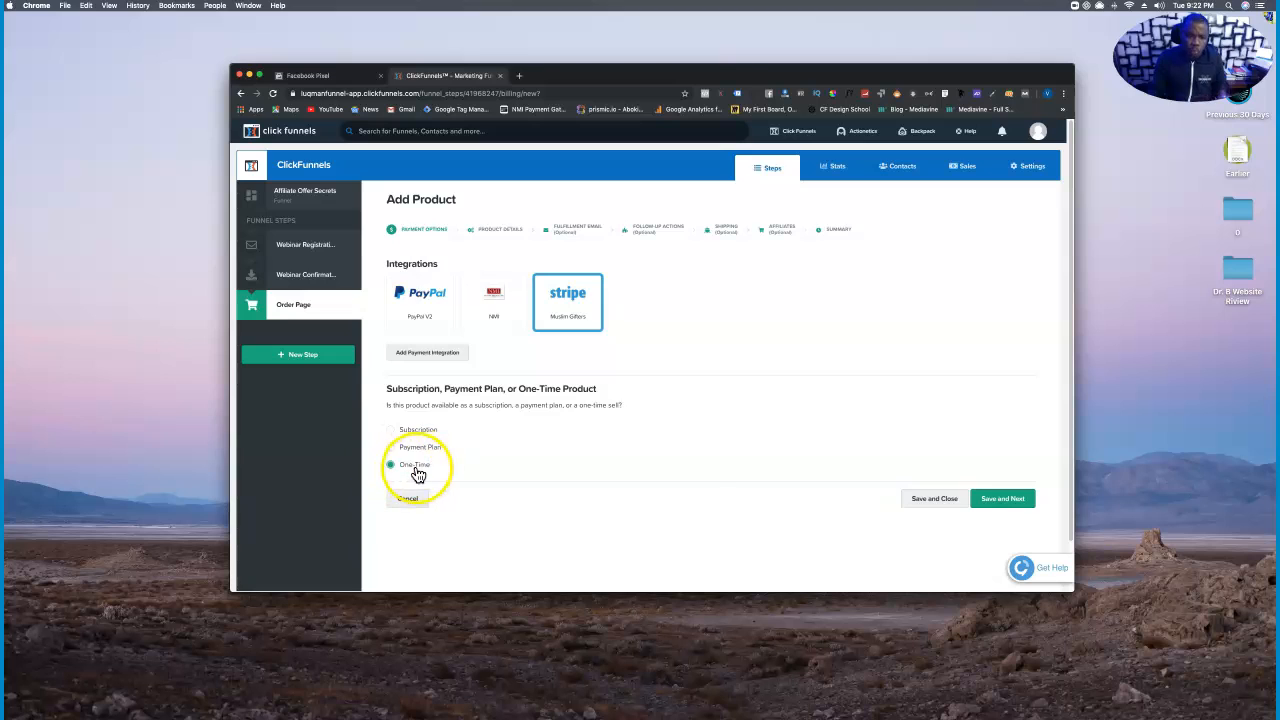
click(998, 500)
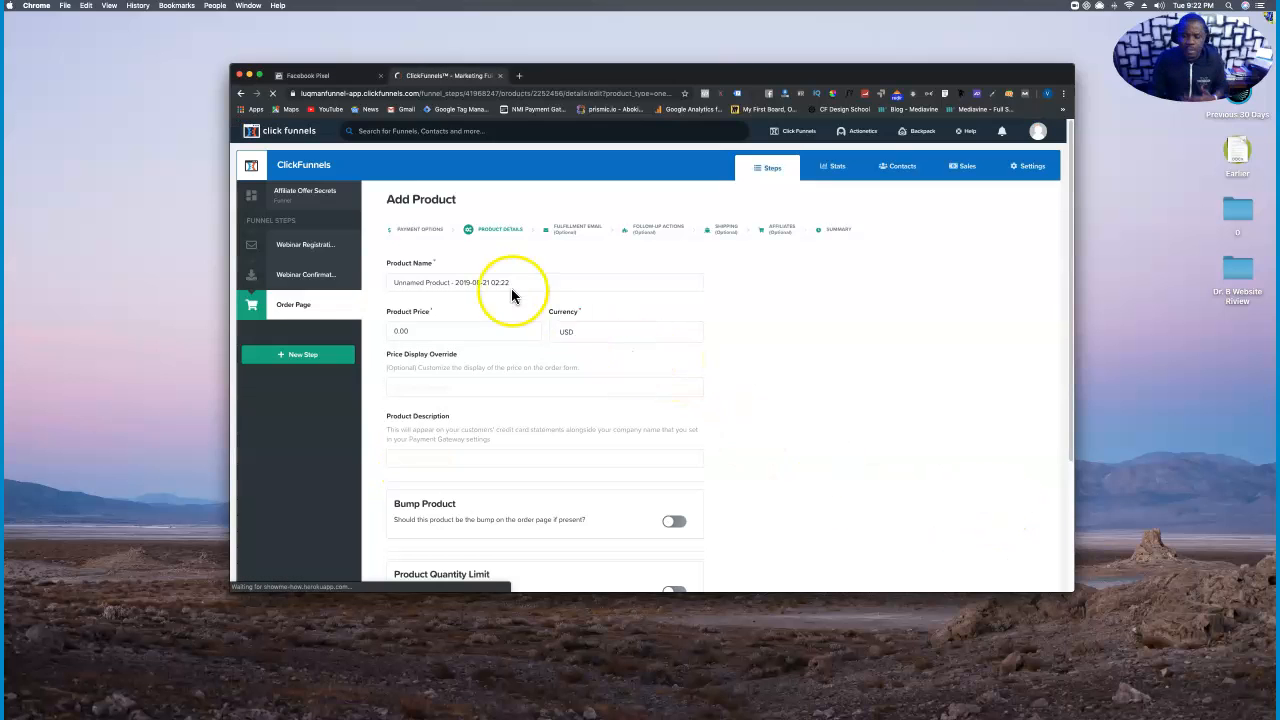
Name the product "Test Product", set its price to 20 USD, and save the product details
drag(512, 282, 398, 281)
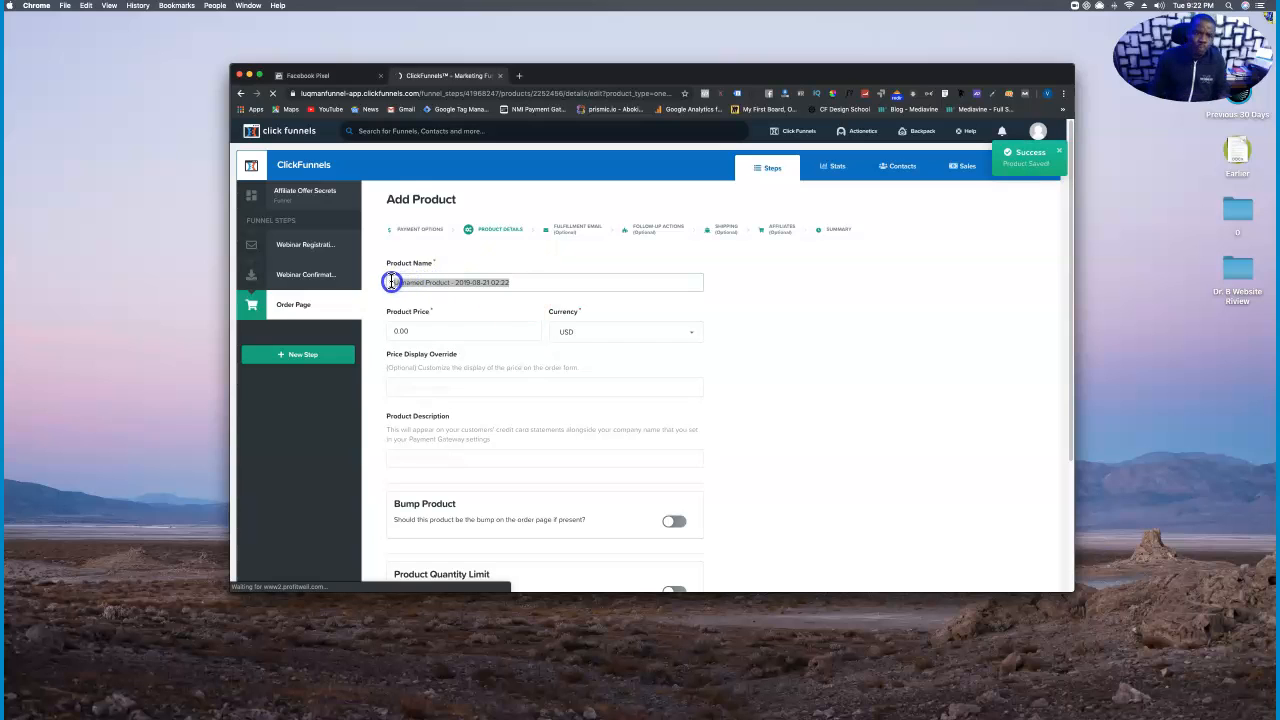
text(Test Product)
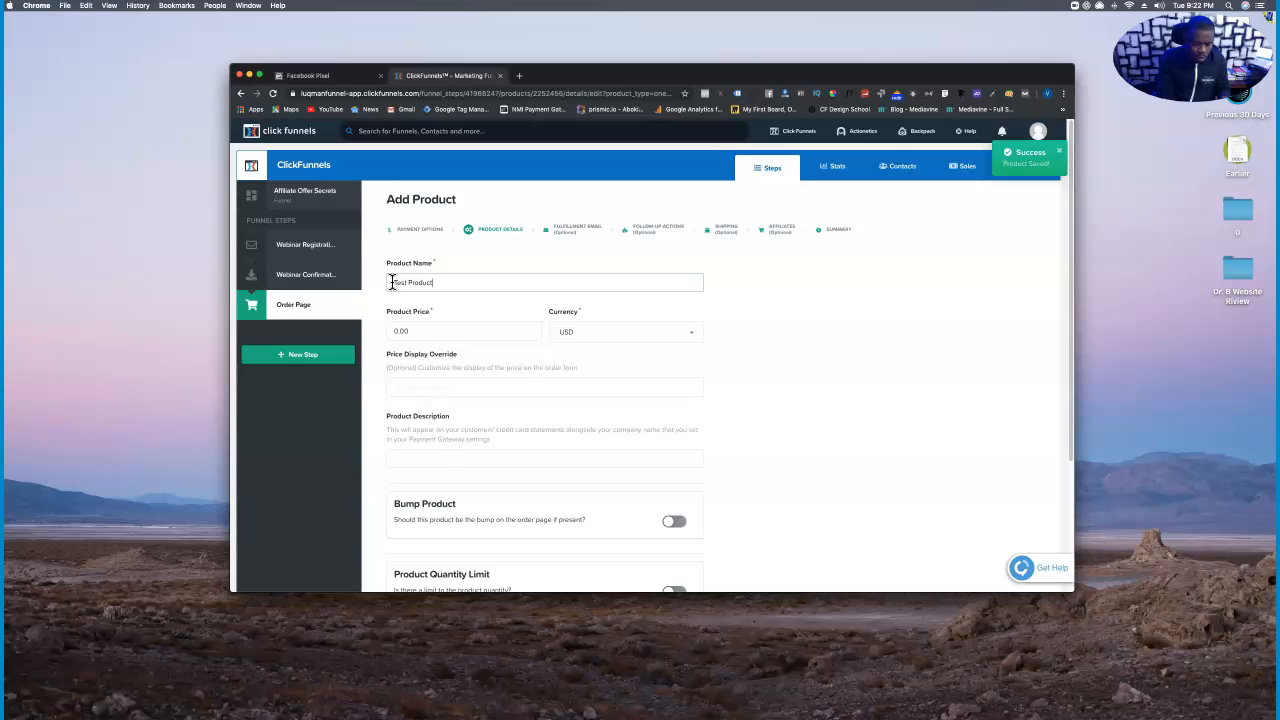
drag(404, 333, 390, 330)
text(20)
key(BackSpace)
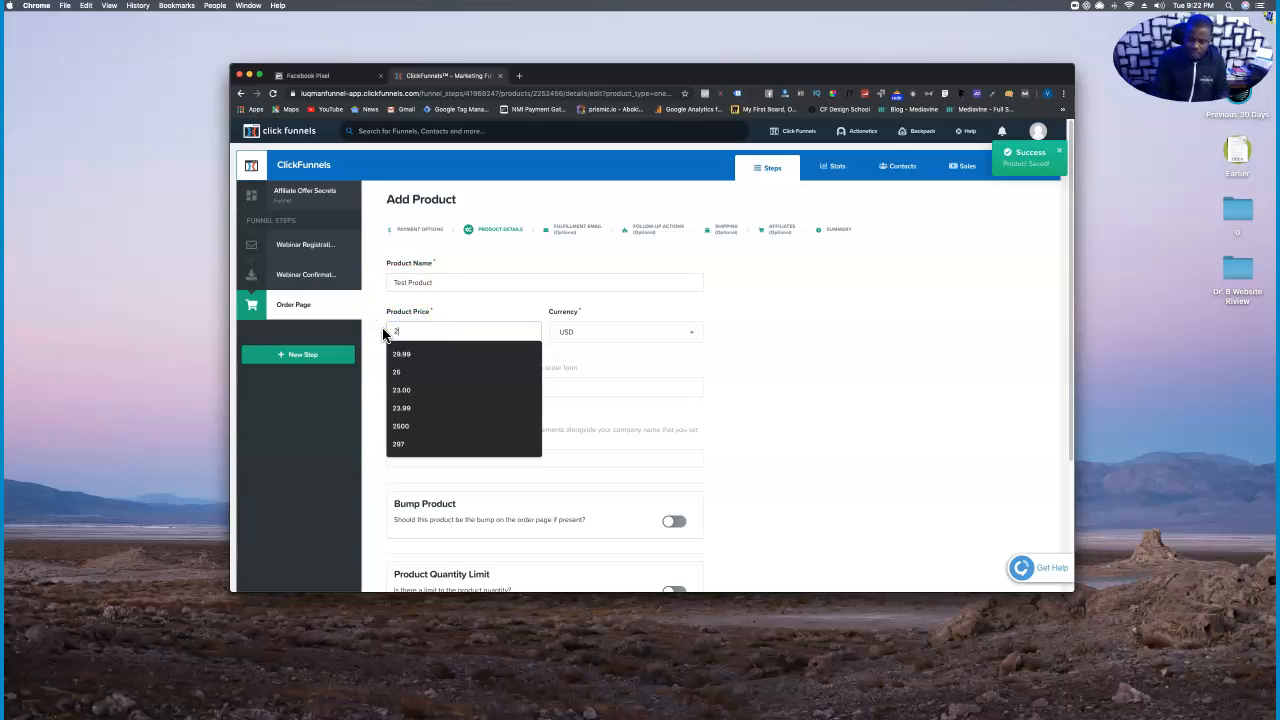
text(2)
key(BackSpace)
text(0)
click(432, 331)
scroll(602, 396, down, 3)
click(685, 566)
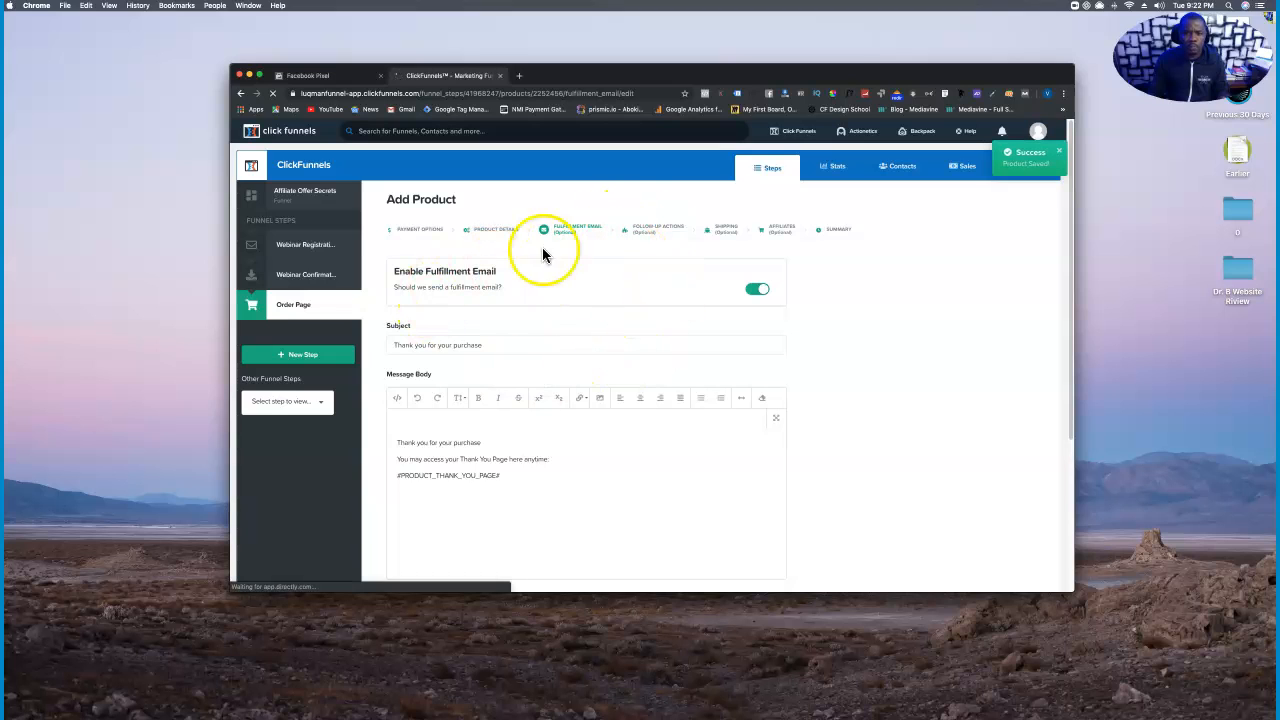
Skip the optional fulfillment, follow-up and shipping settings, assign the commission plan "Test Commision" to the product, and save it
scroll(508, 353, down, 5)
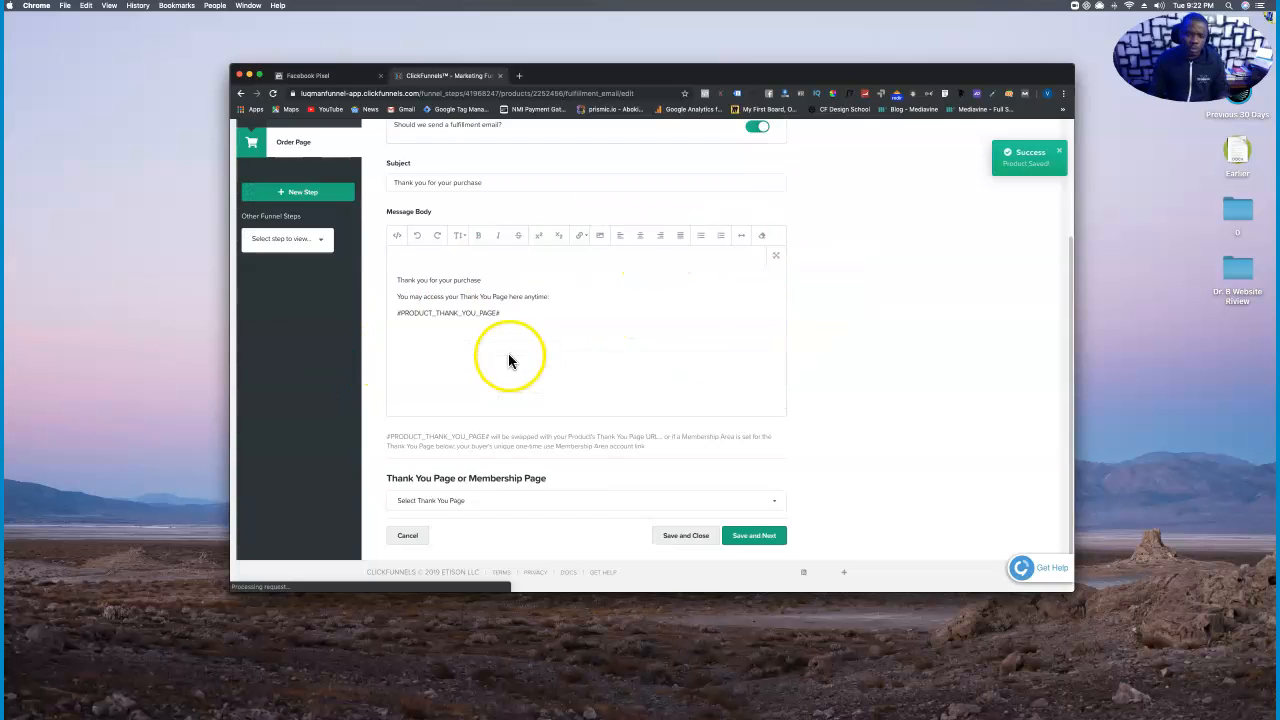
scroll(613, 403, up, 4)
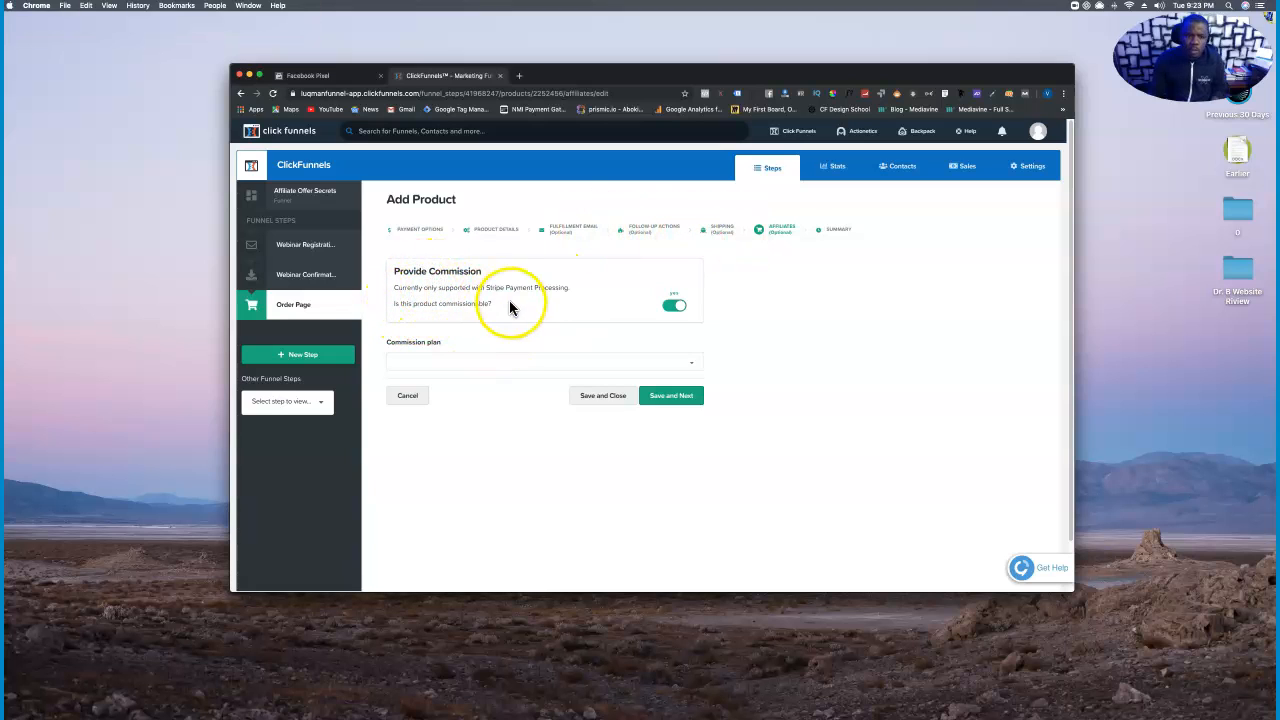
click(692, 360)
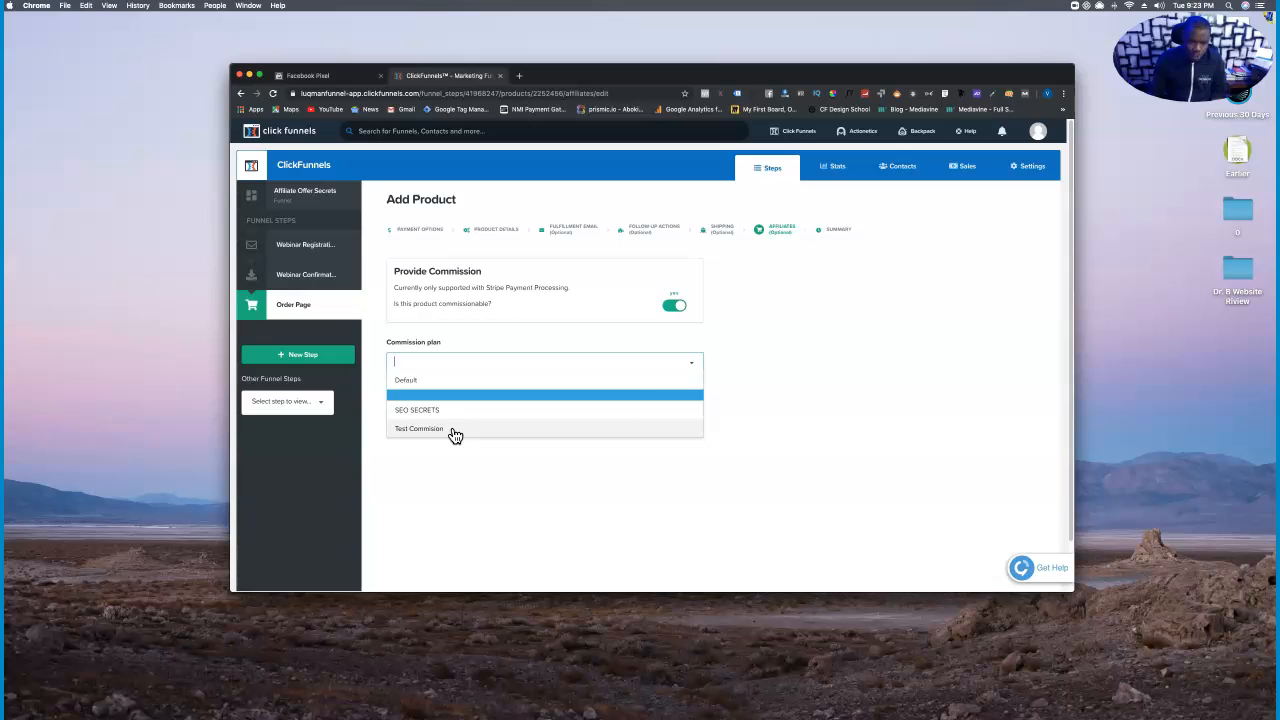
click(454, 436)
click(685, 397)
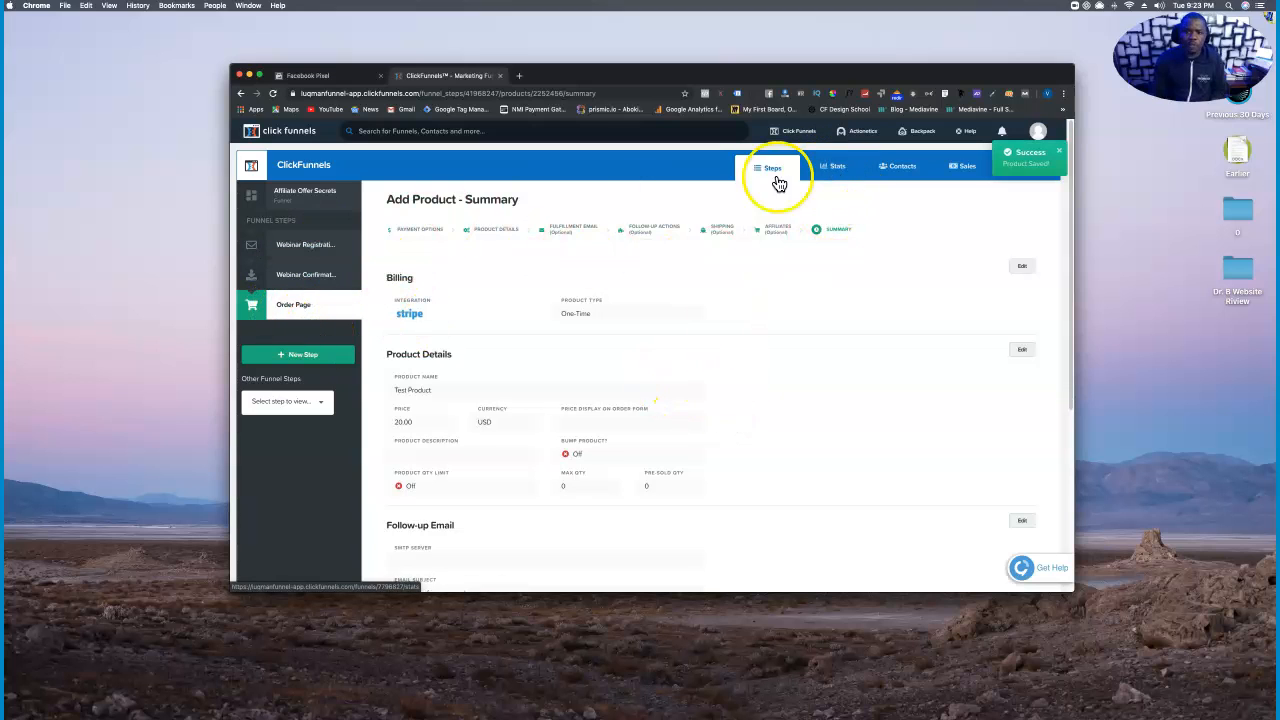
Review the product summary, finish adding the product, and return to the Order page's overview
scroll(749, 374, down, 5)
scroll(749, 379, up, 5)
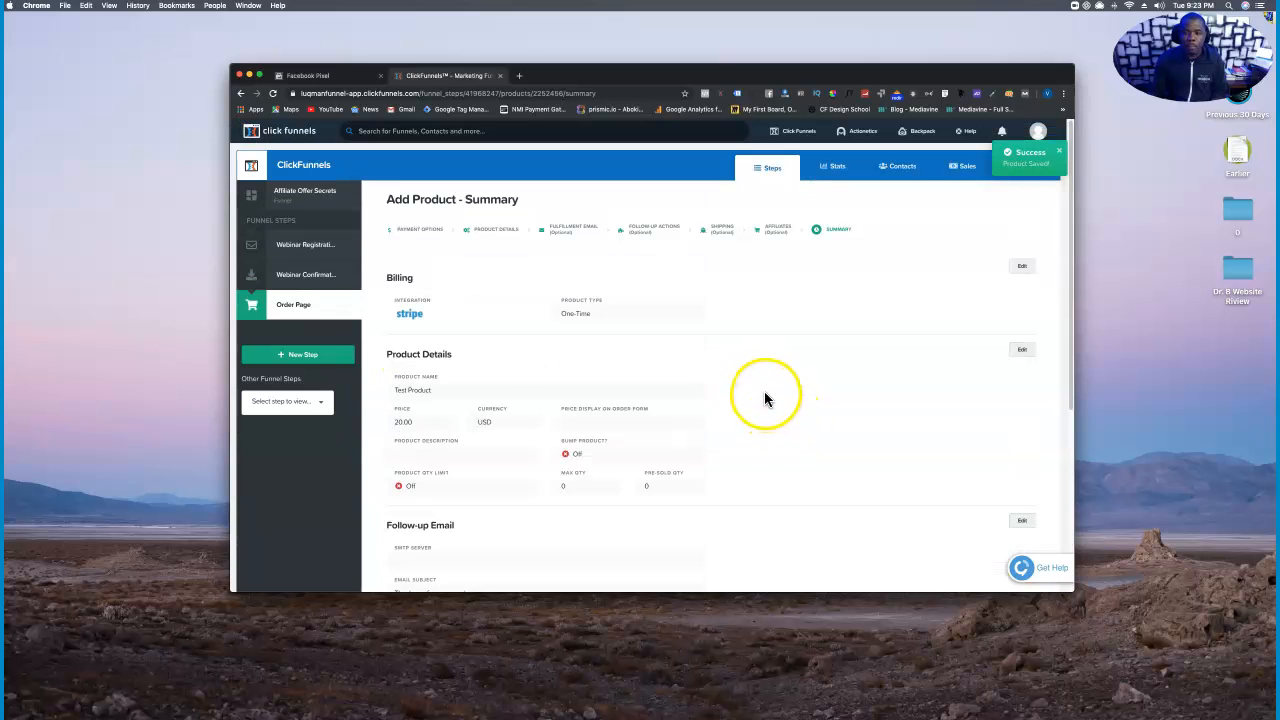
scroll(764, 391, down, 5)
click(993, 515)
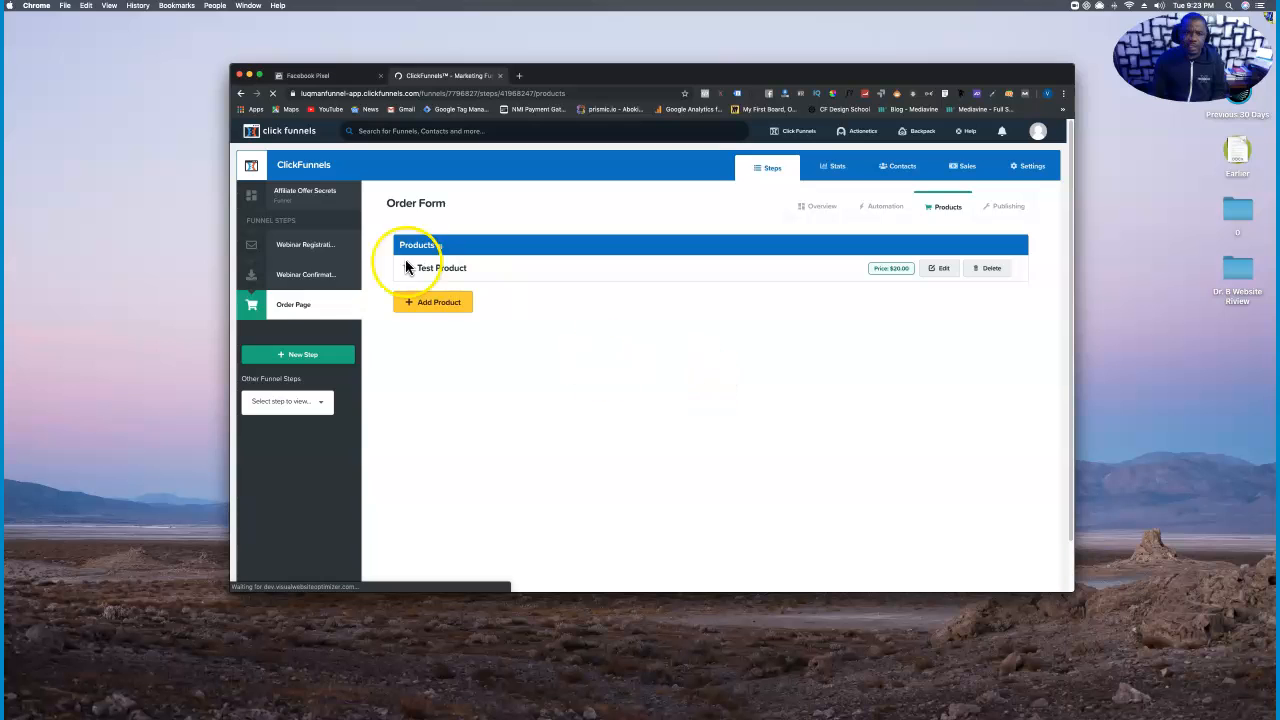
click(820, 210)
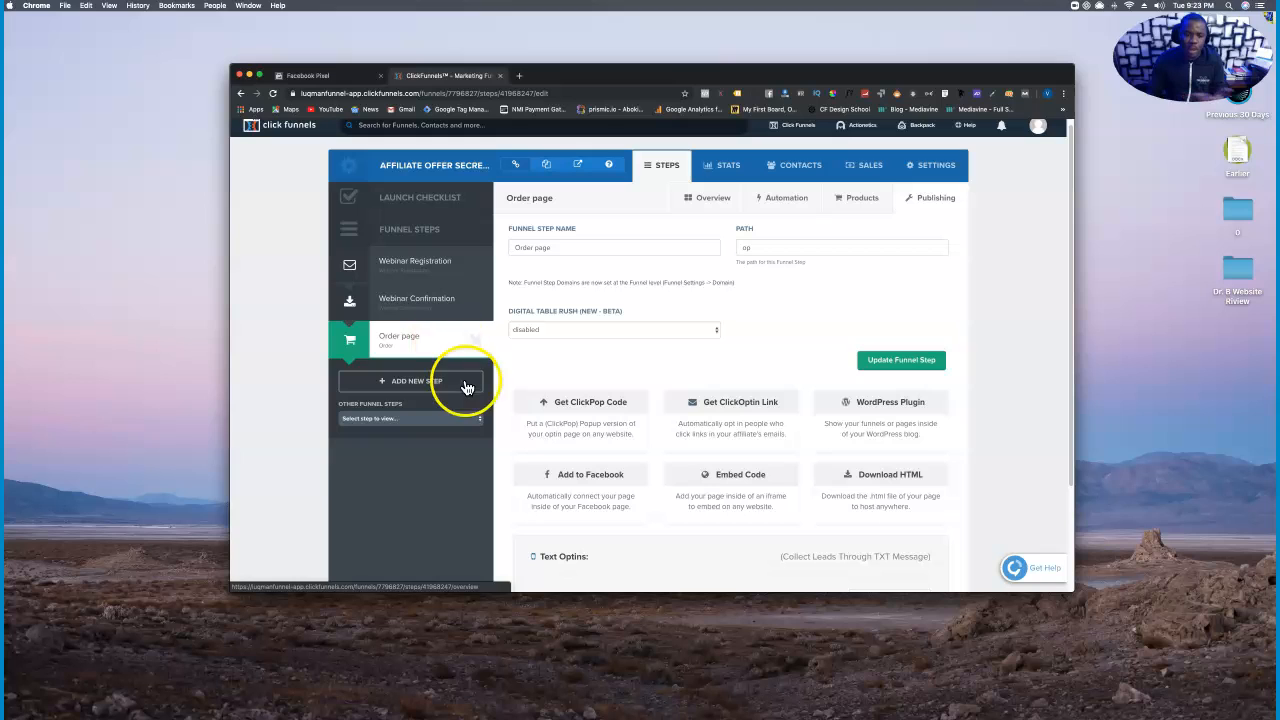
Start a new funnel step after the Order page and name it "Affiliate Access"
click(408, 386)
click(527, 238)
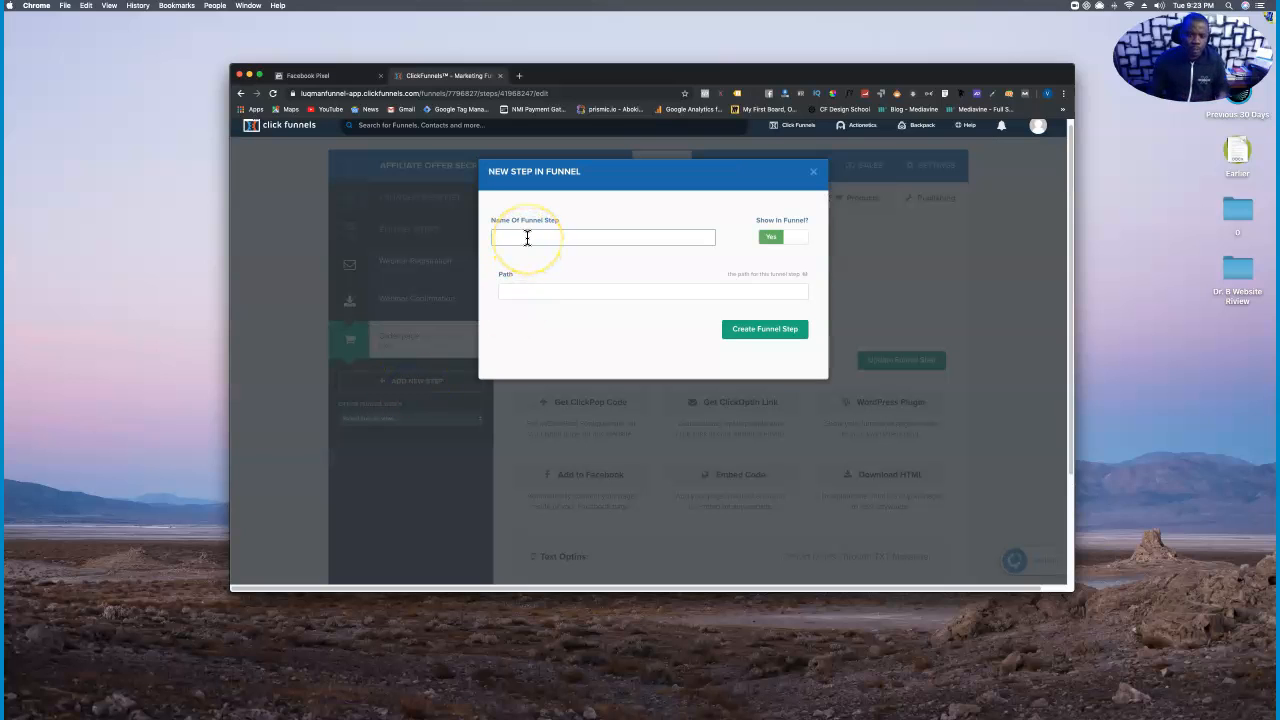
text(Af)
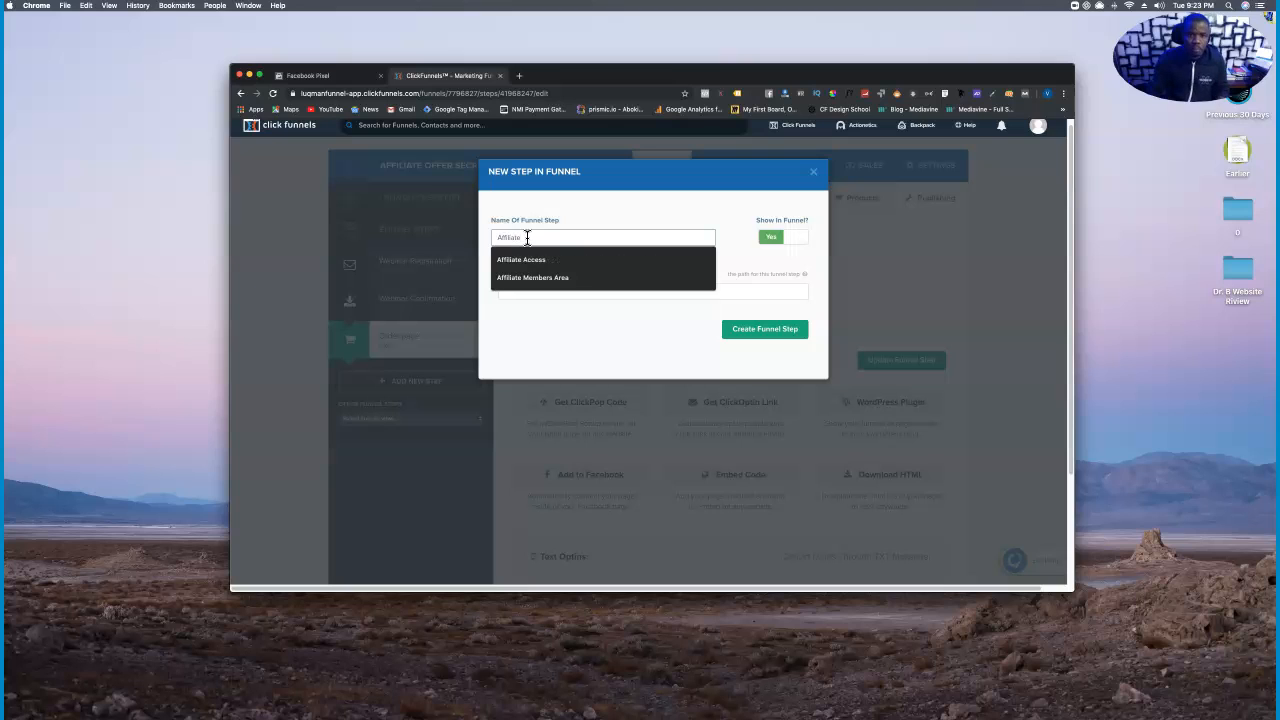
text(filiate)
click(536, 261)
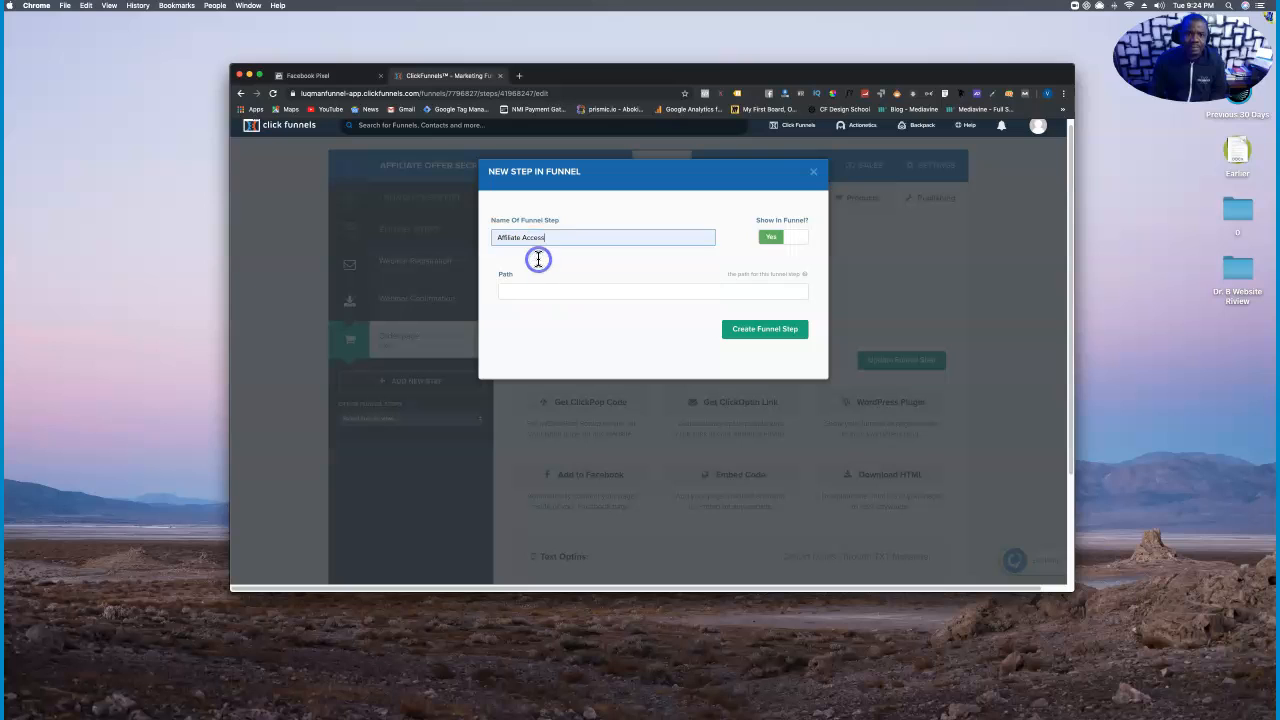
click(605, 294)
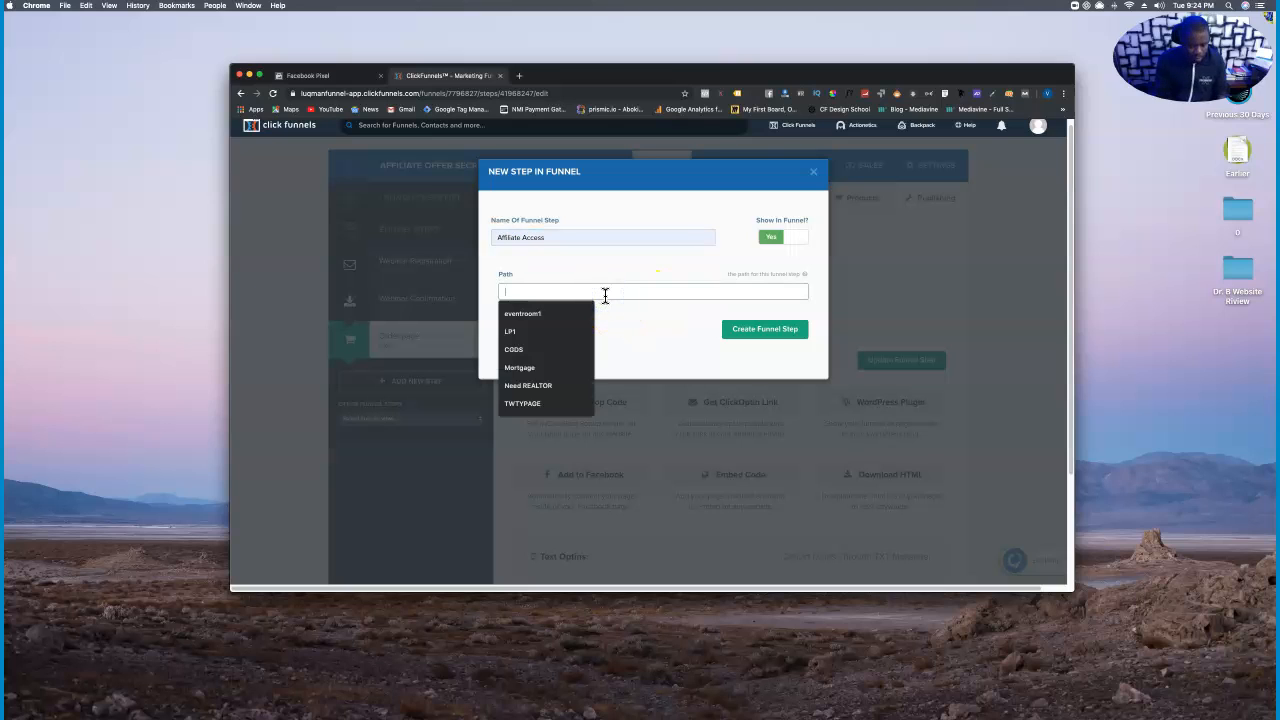
text(af)
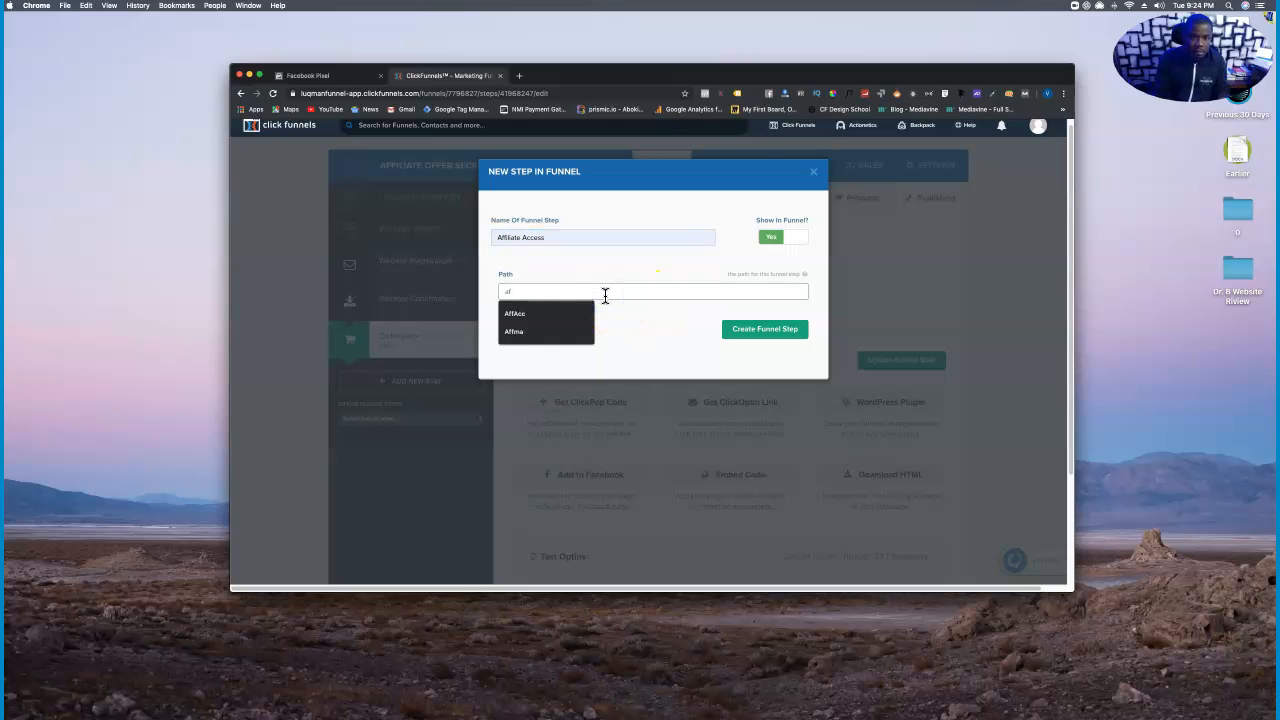
text(f Acces)
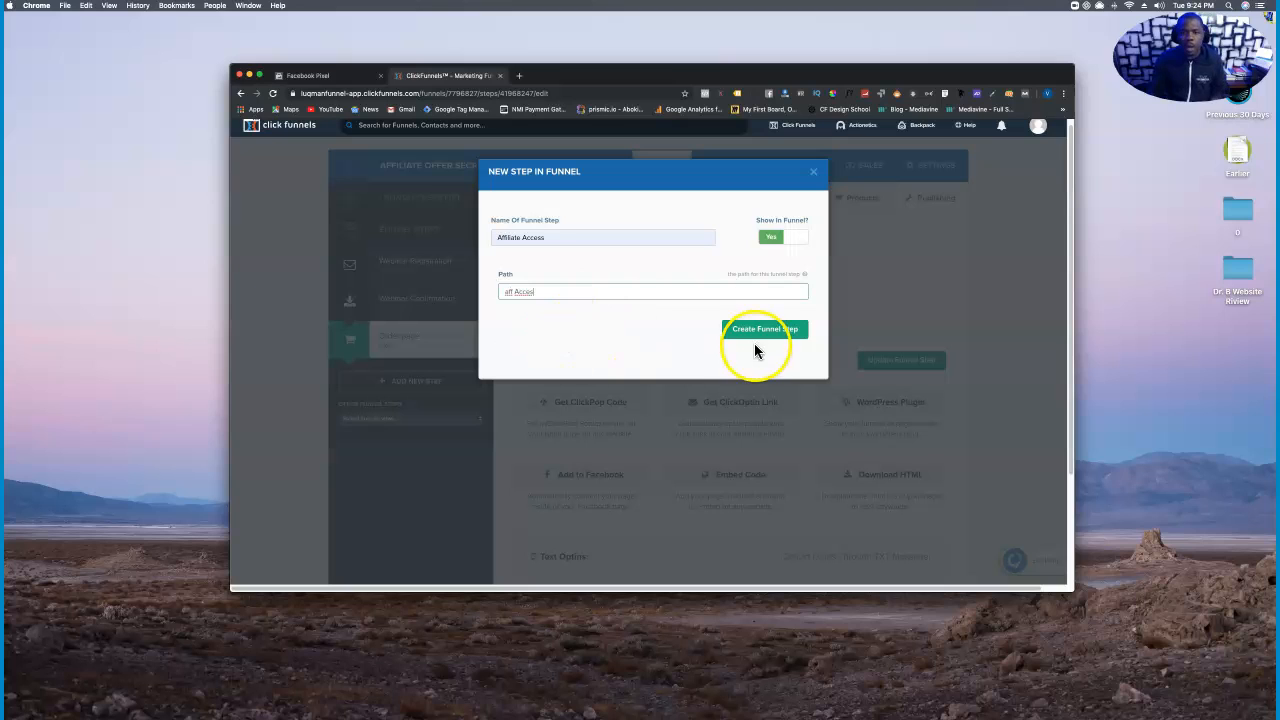
Set the new funnel step's path to "AACC" and create the step
click(528, 292)
text(A)
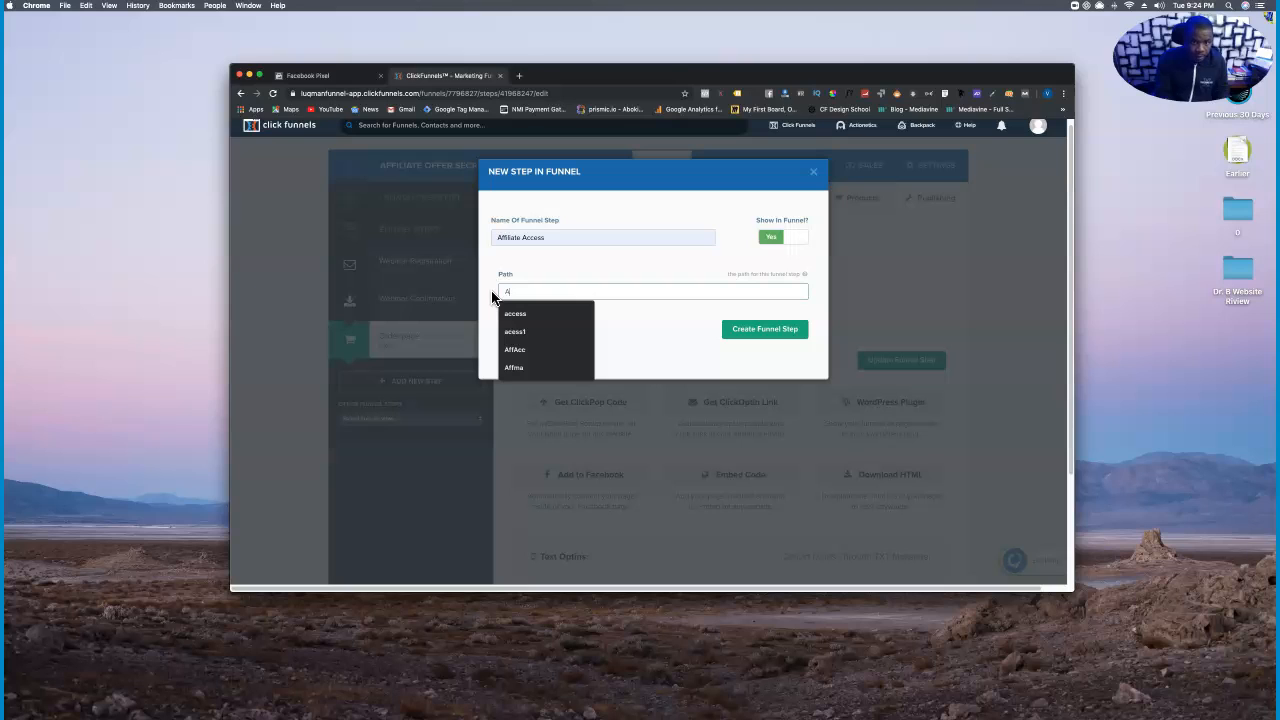
text(A)
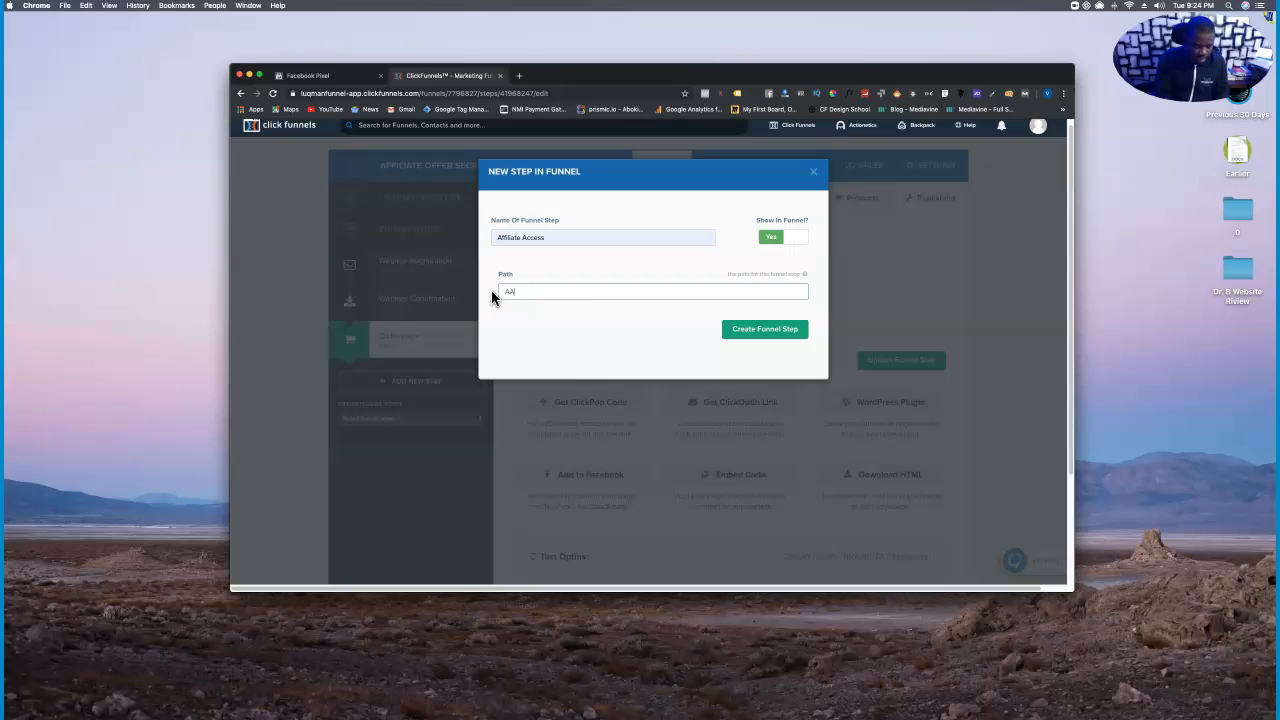
text(CC)
key(Return)
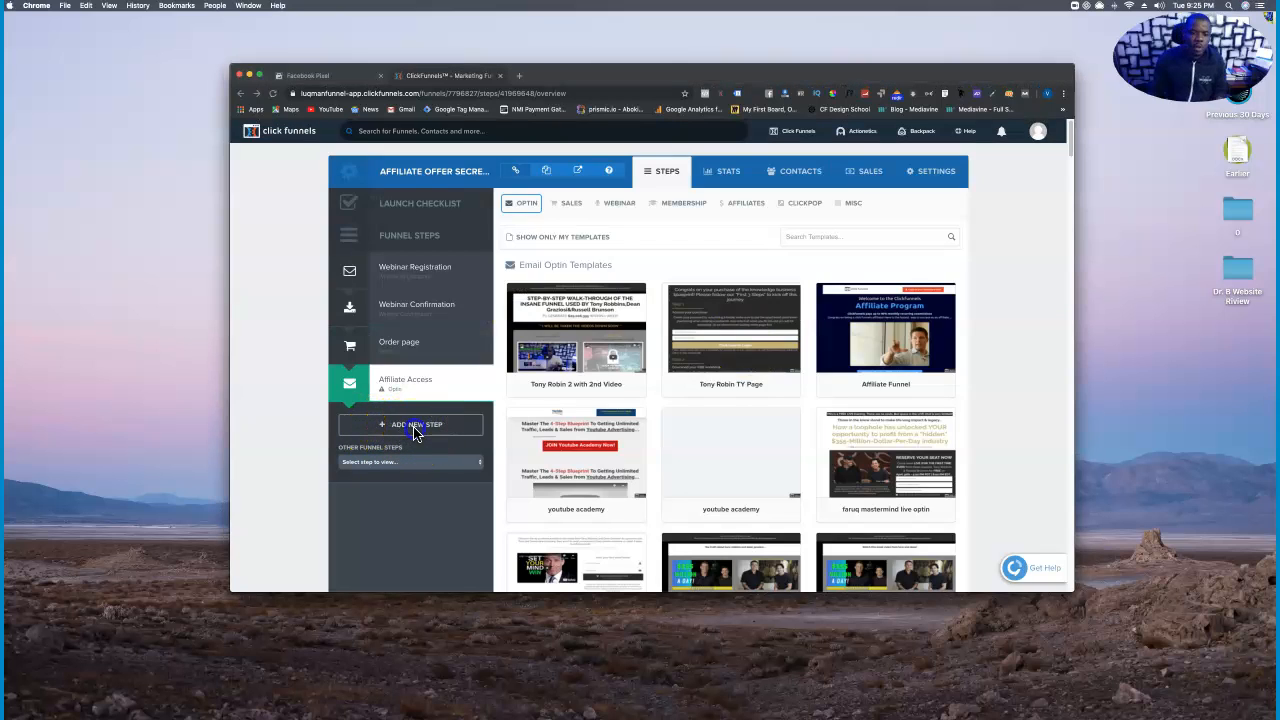
Add another funnel step named "Affiliate Members Area" with the path "affma1"
click(421, 436)
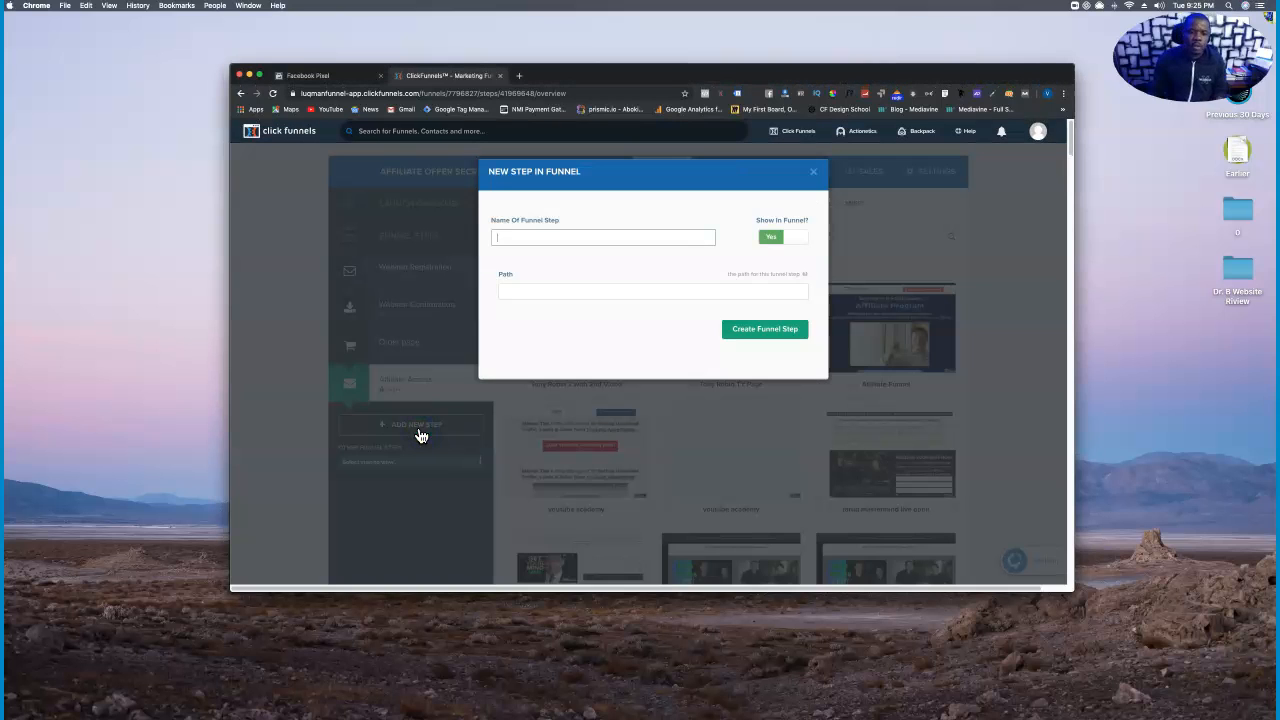
click(593, 236)
text(A)
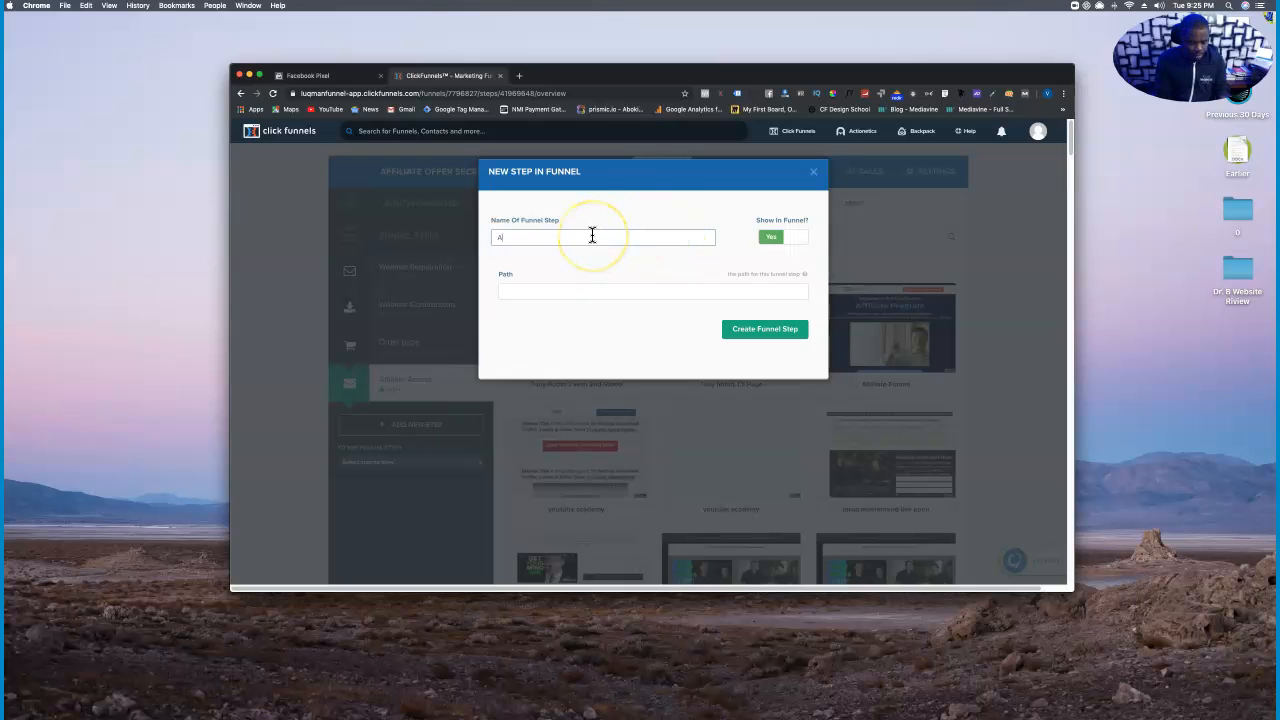
text(ff)
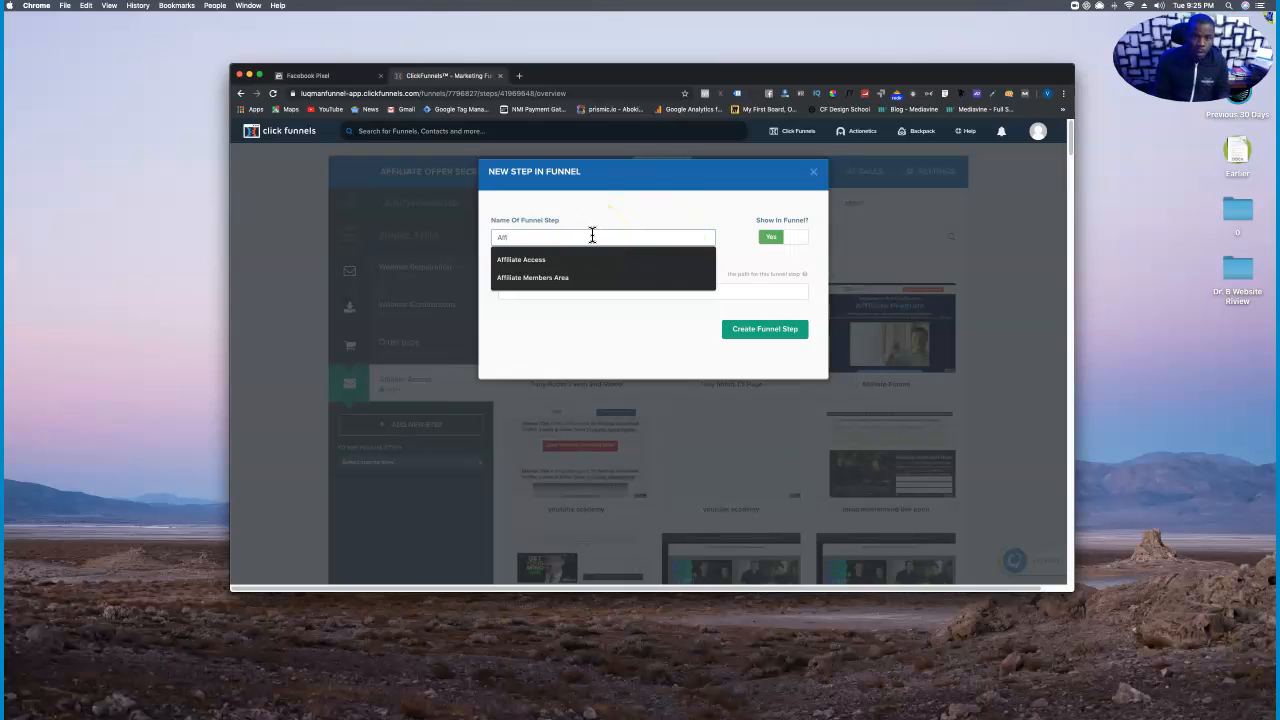
text(i)
click(600, 278)
click(528, 287)
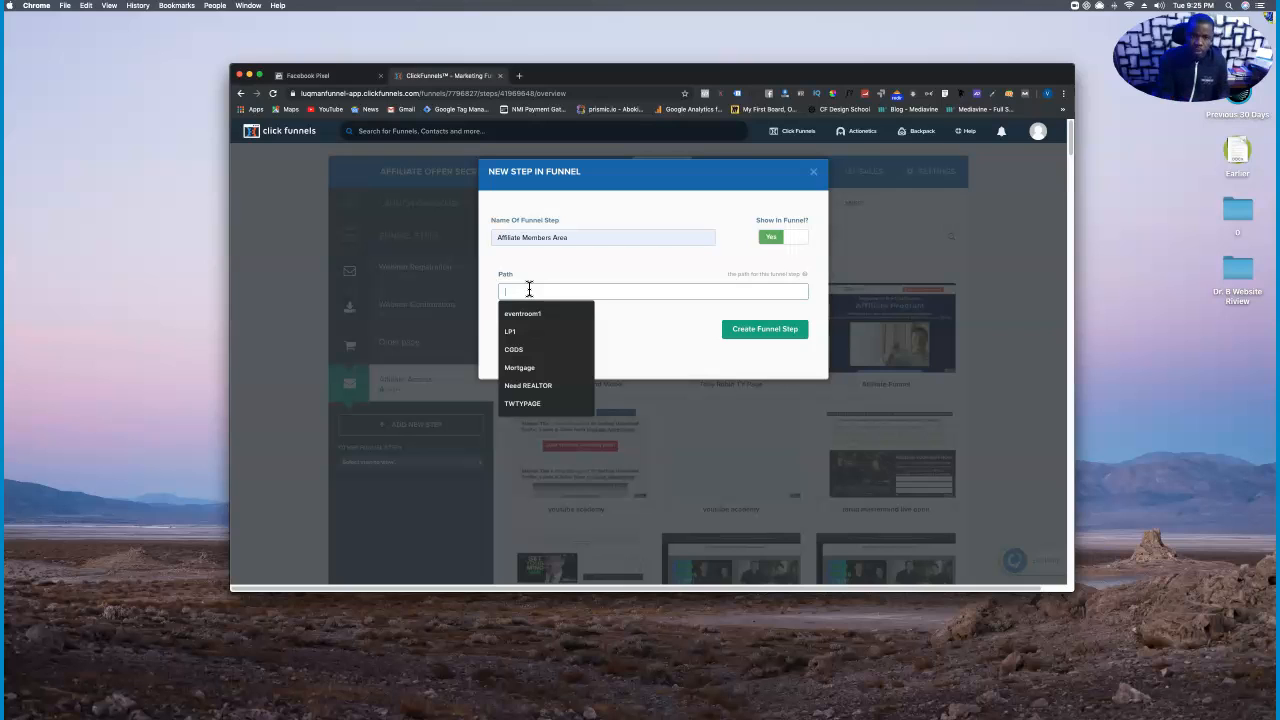
text(aff)
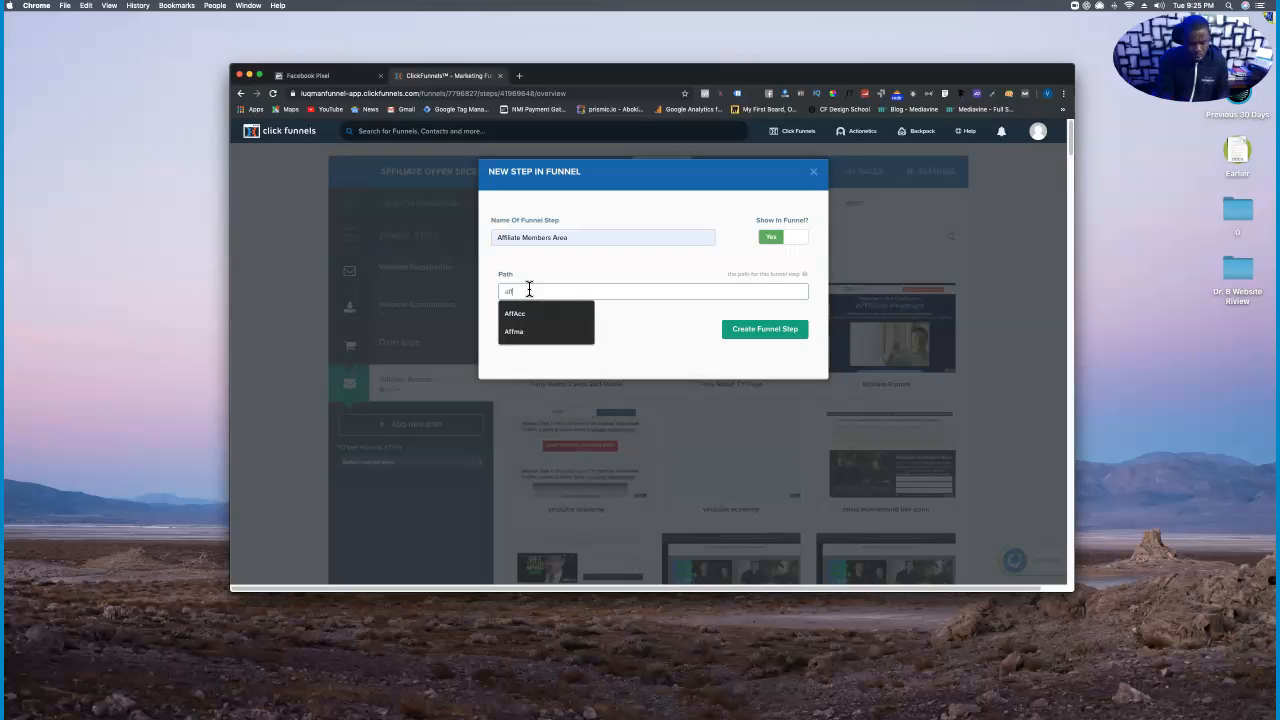
text(ma)
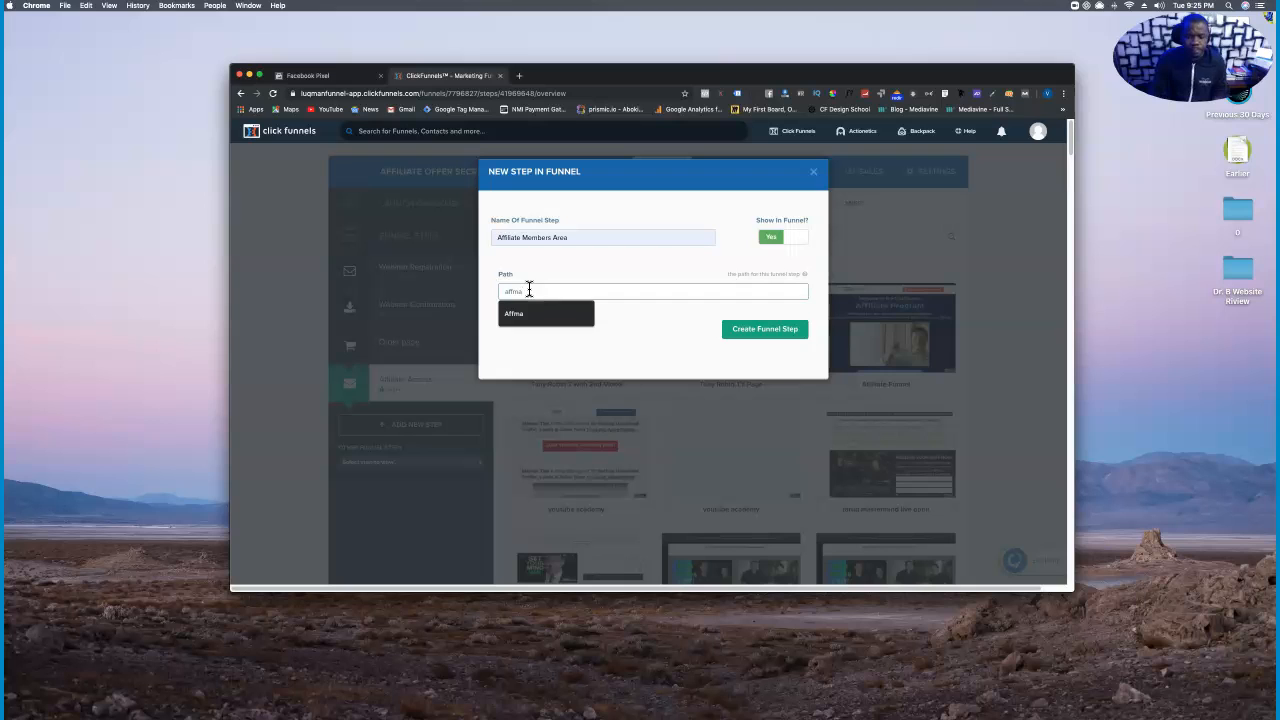
text(1)
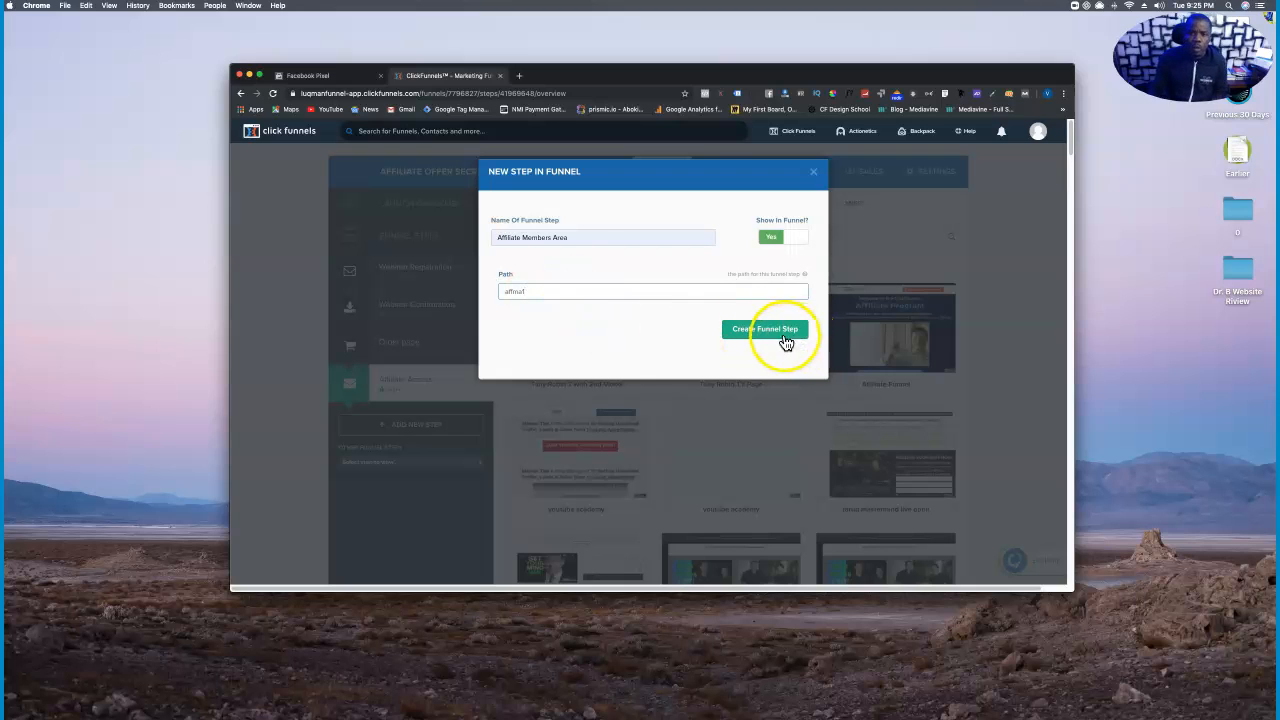
click(786, 343)
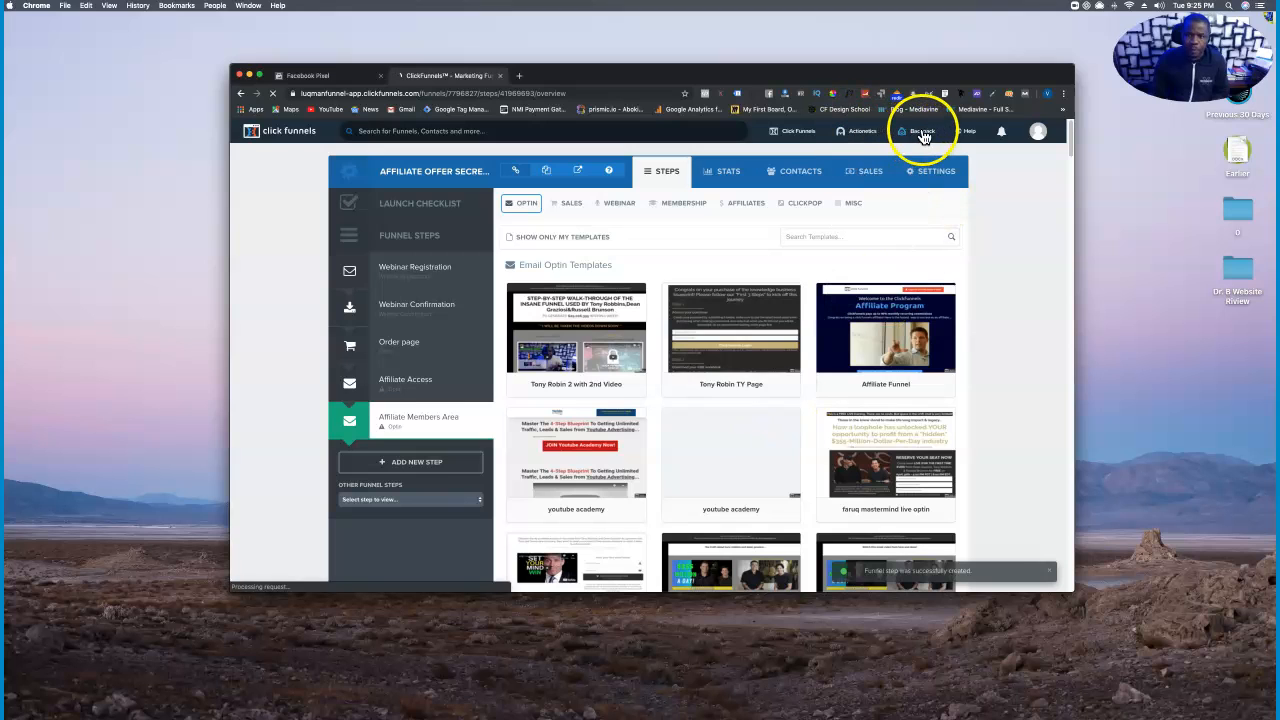
Create a new affiliate type named "30%" in Backpack, without making it the default type
mouse_move(921, 131)
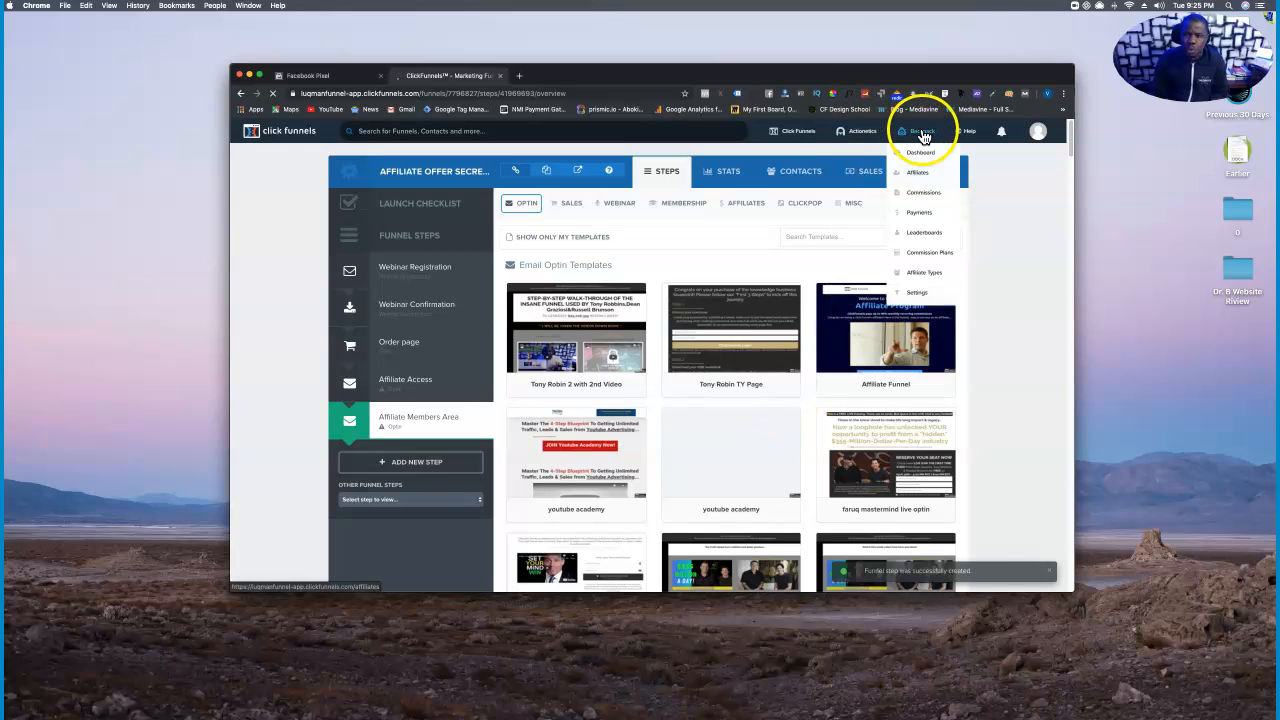
click(921, 253)
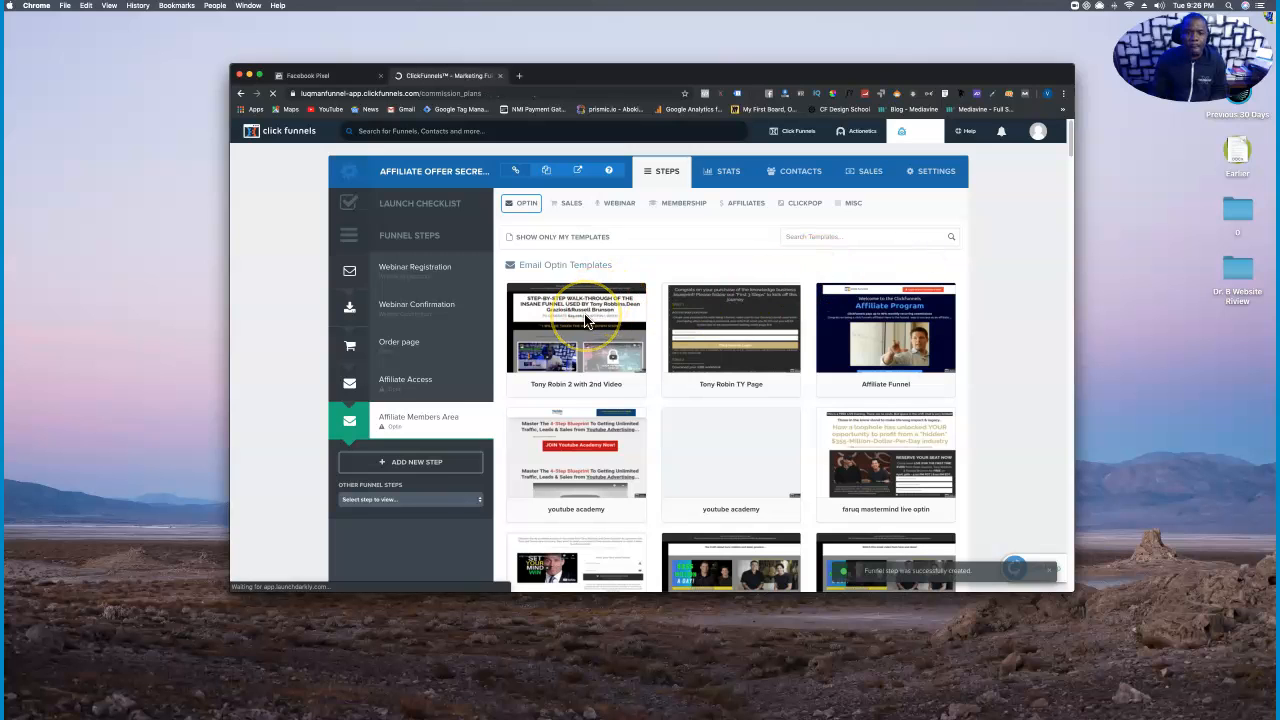
click(415, 427)
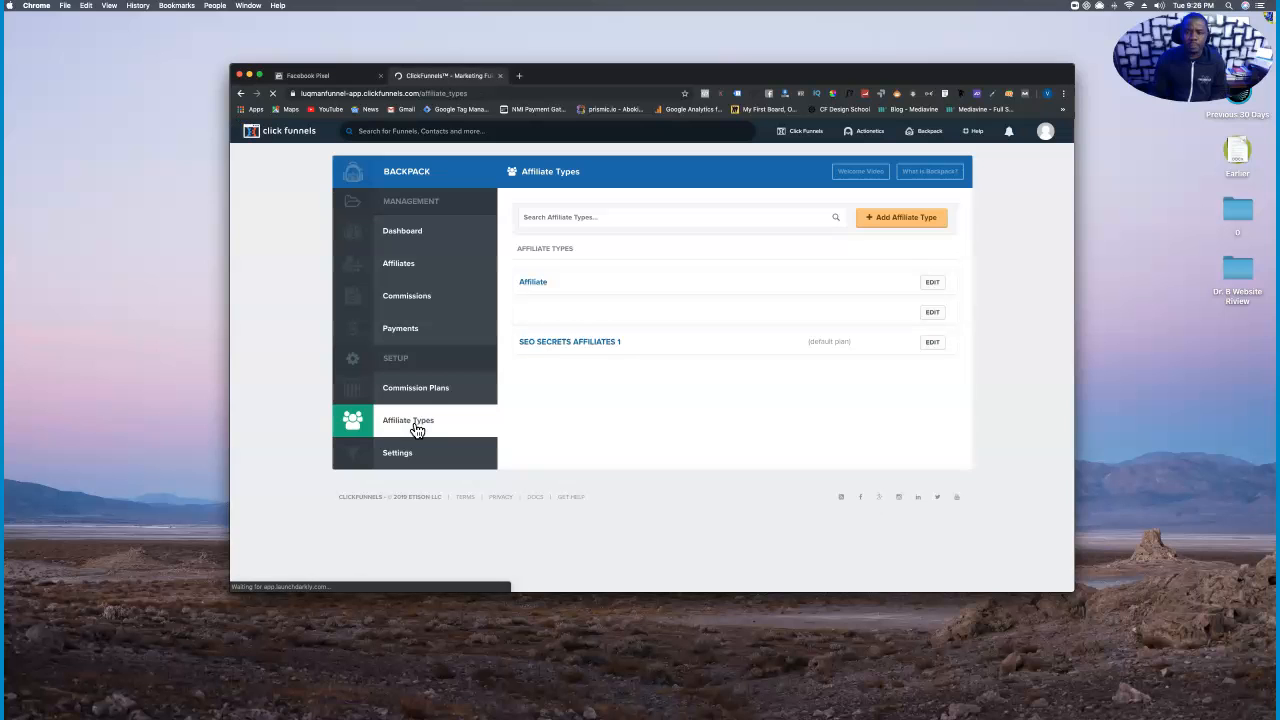
click(890, 224)
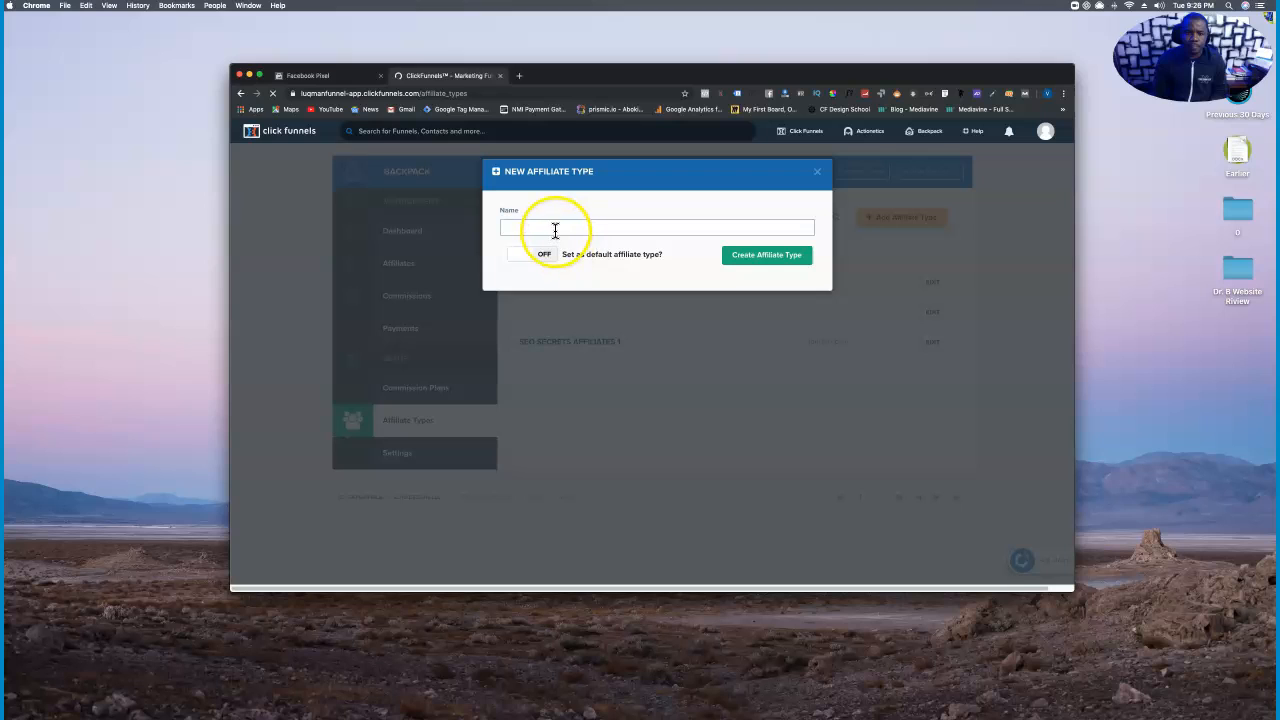
text(Test Affiliate)
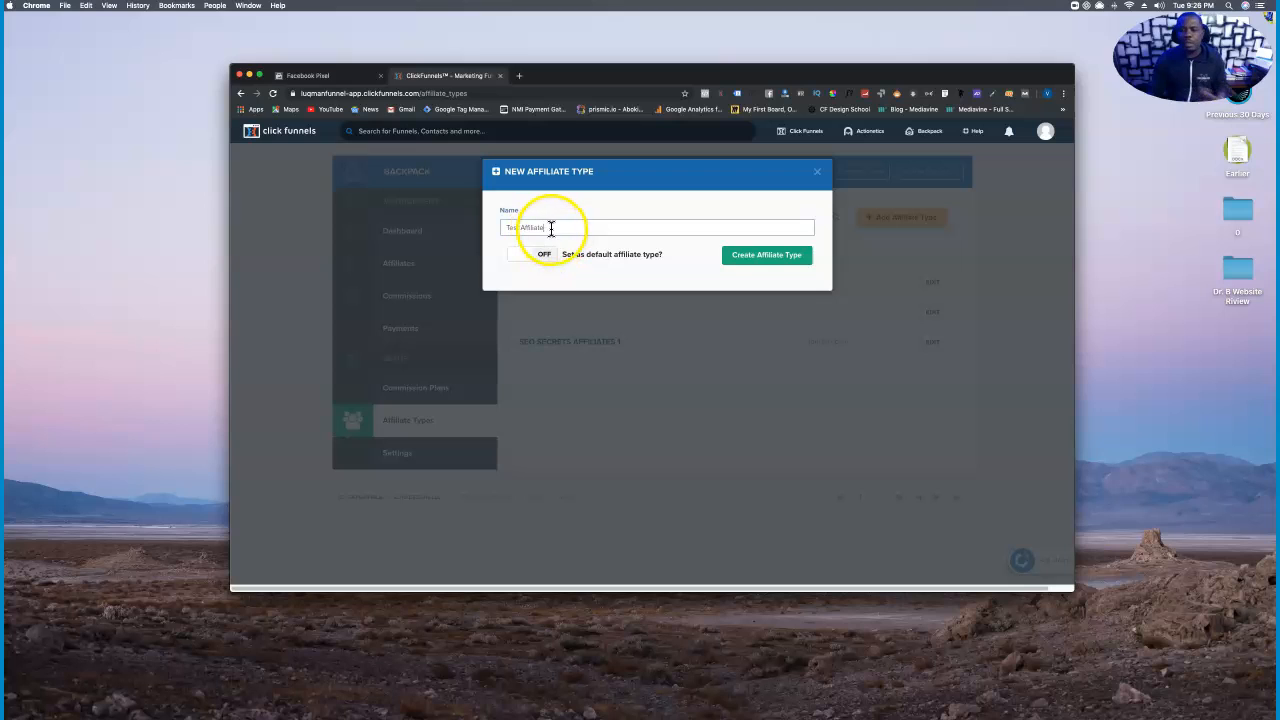
drag(554, 227, 504, 227)
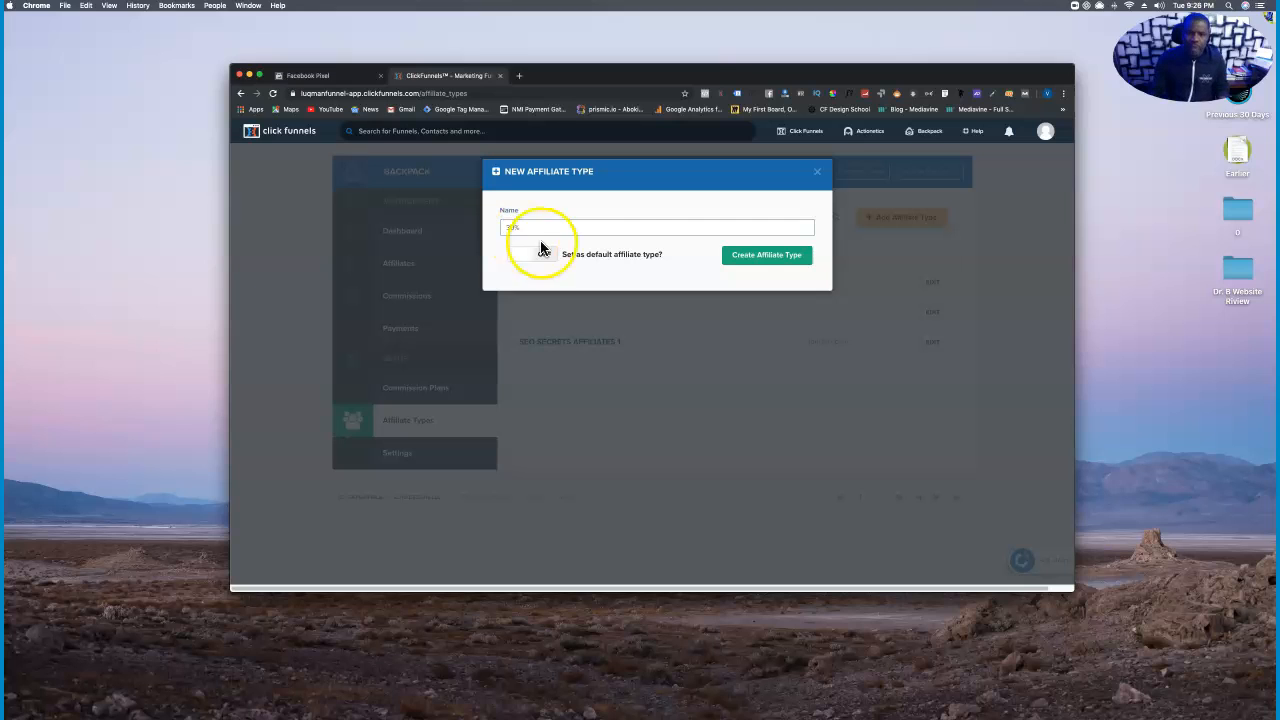
click(757, 259)
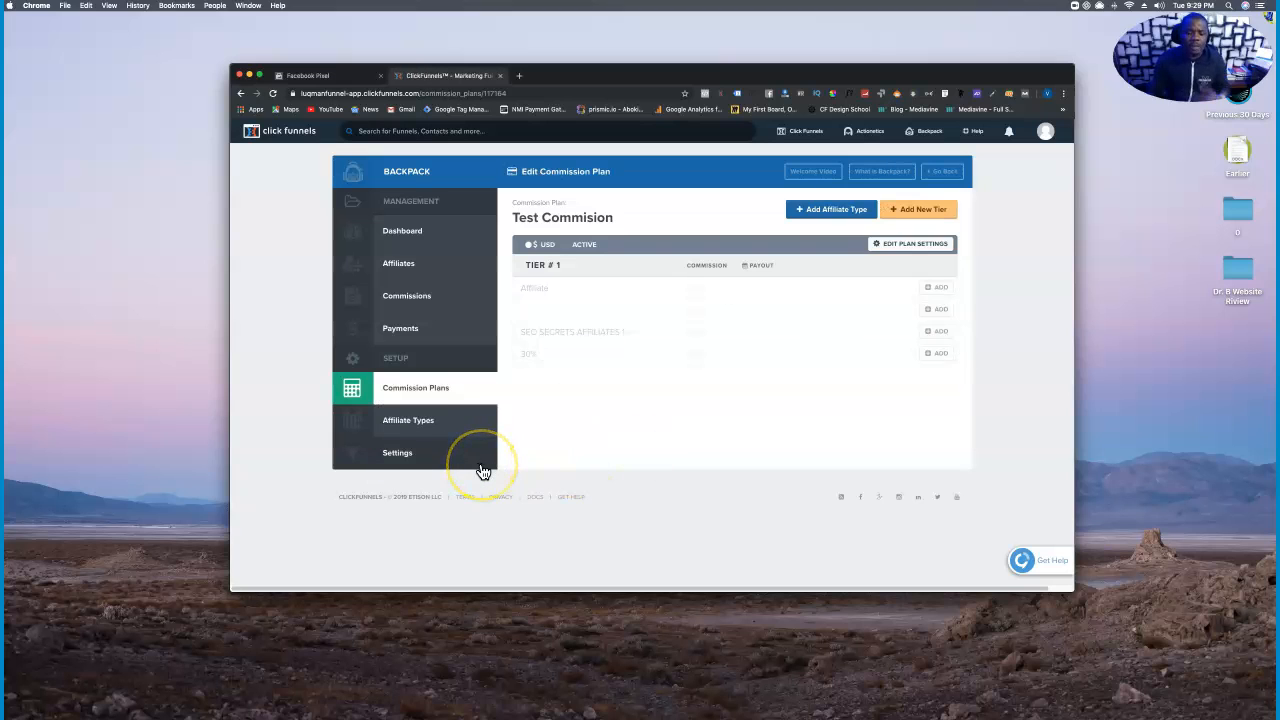
Add an affiliate schedule for the "30%" type to Tier #1 of Test Commision, with a 30 percent amount and 1 month before payout
click(449, 430)
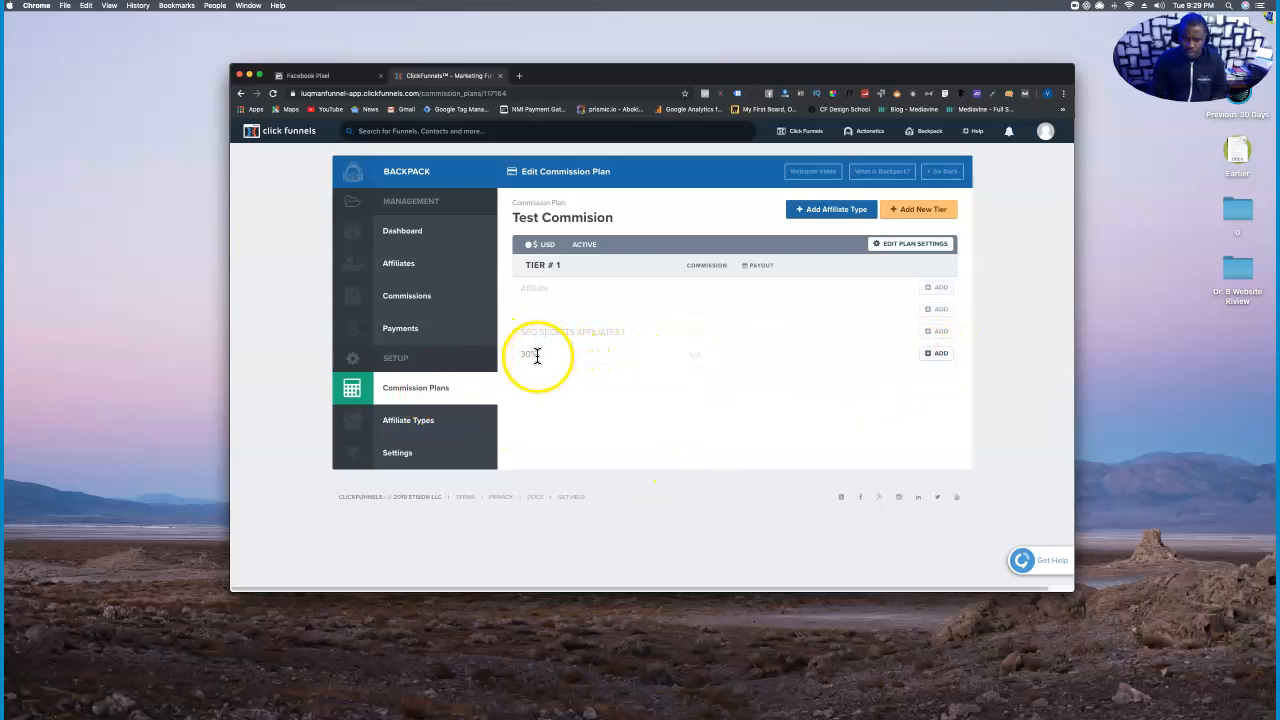
click(942, 356)
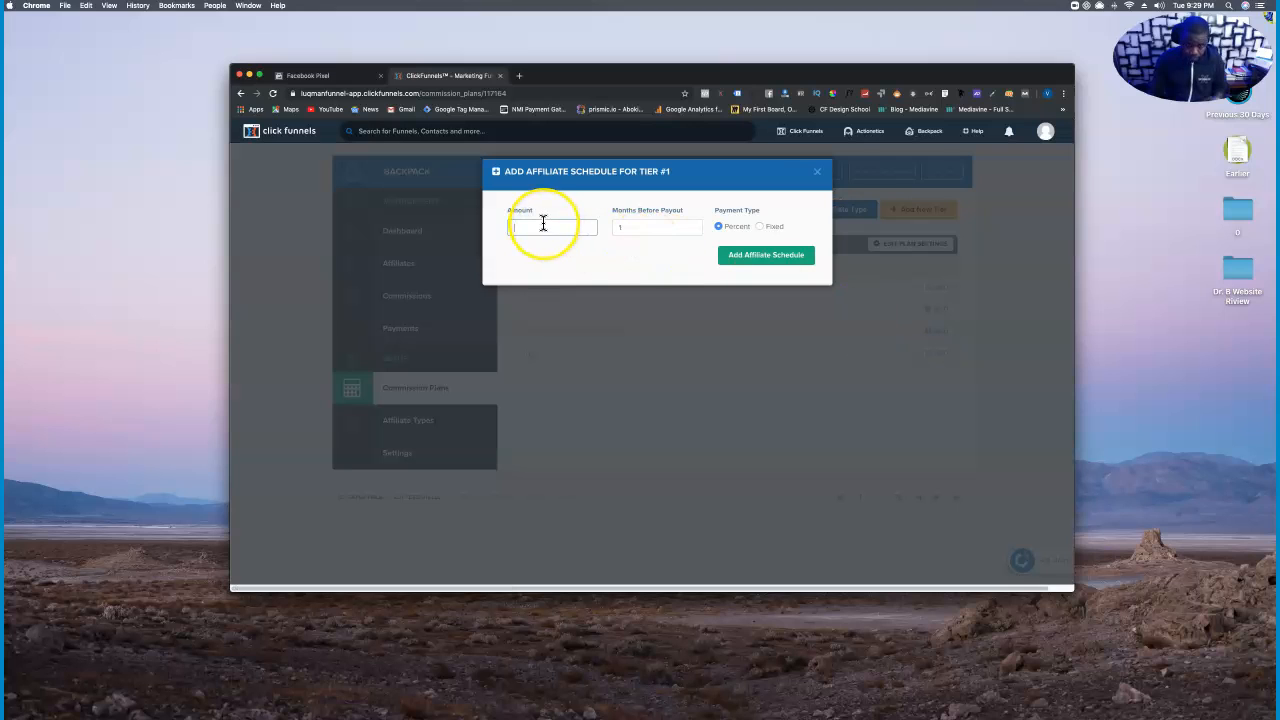
text(30)
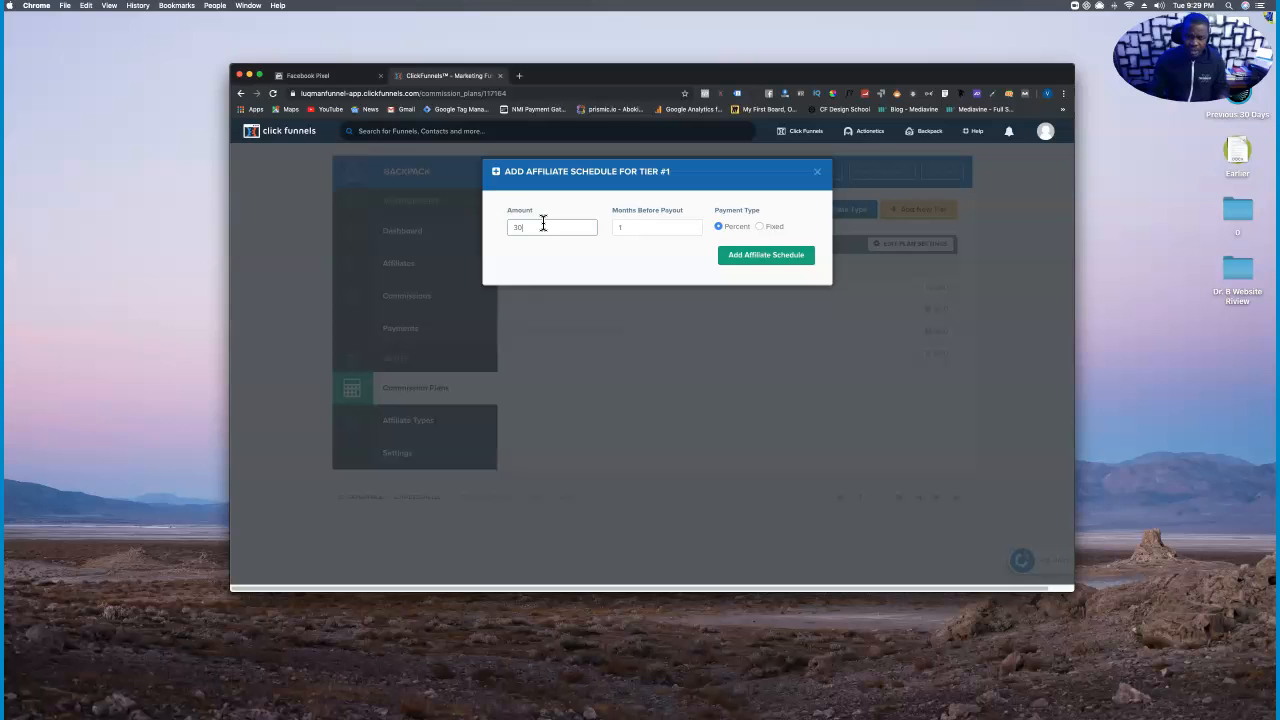
text(30)
click(655, 242)
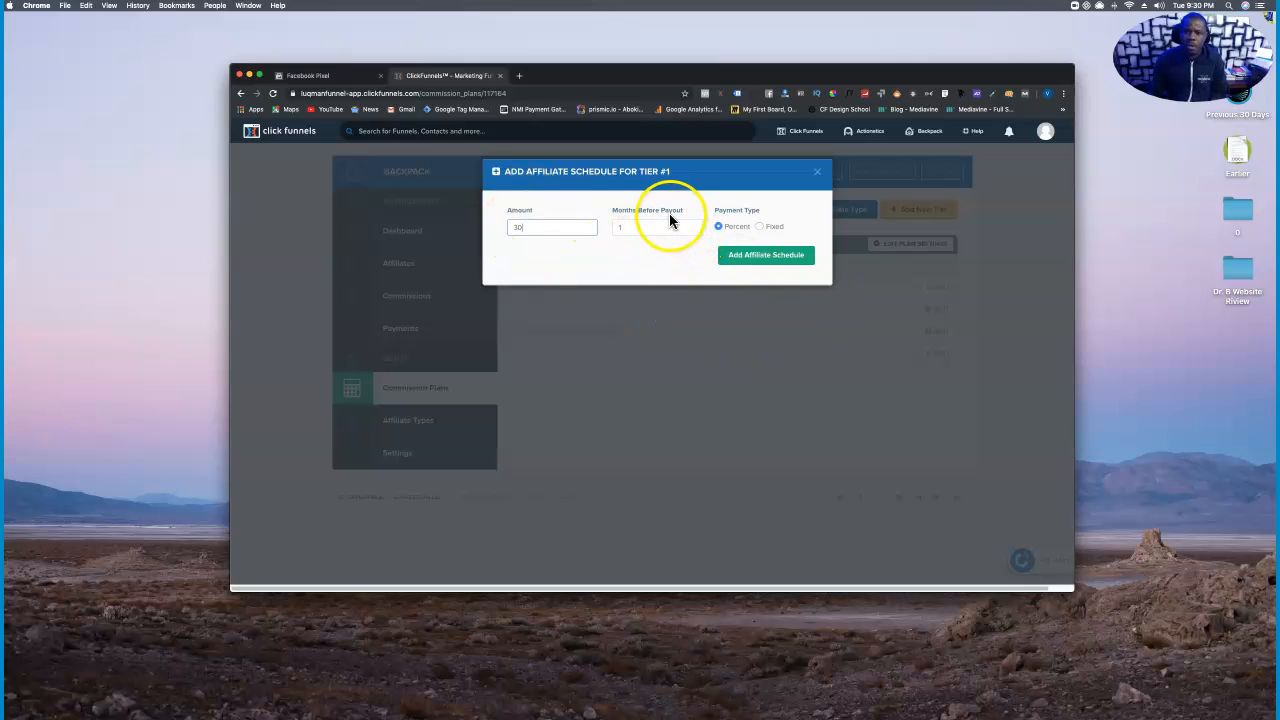
click(764, 258)
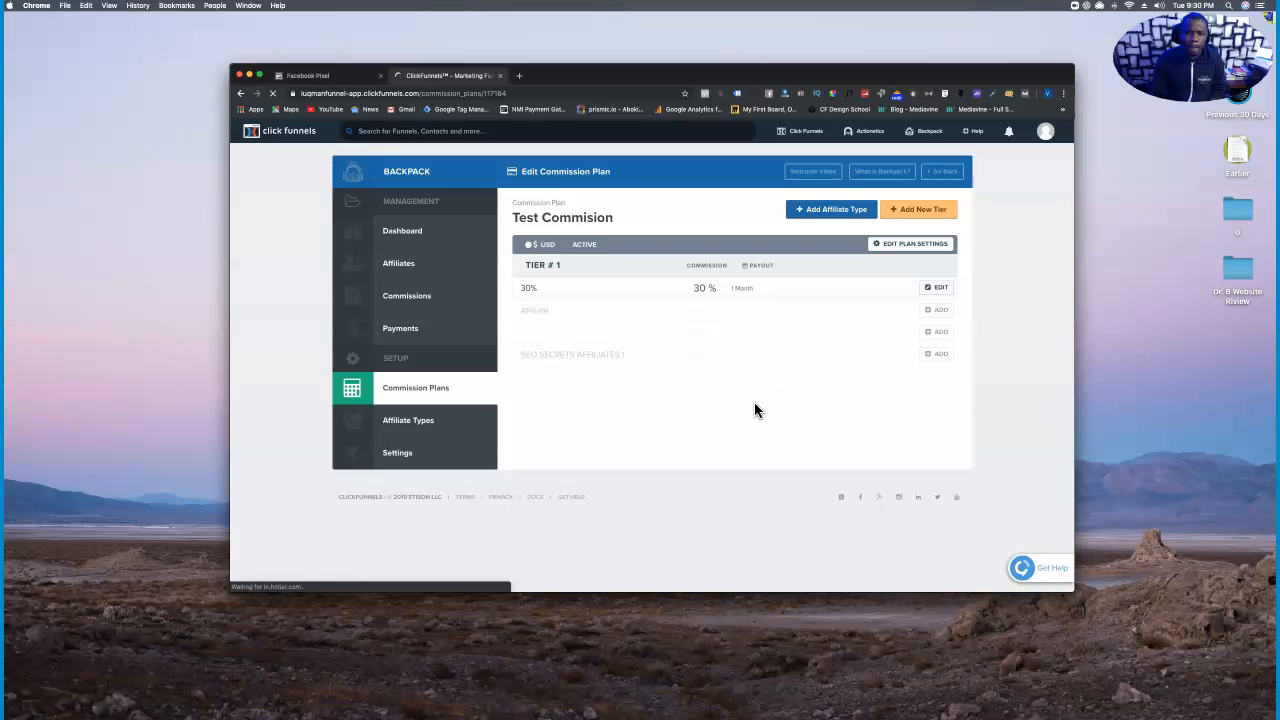
Open the "affiliate offer secrets" funnel and apply the 10X Secrets Affiliate Login template to its Affiliate Access step
click(805, 130)
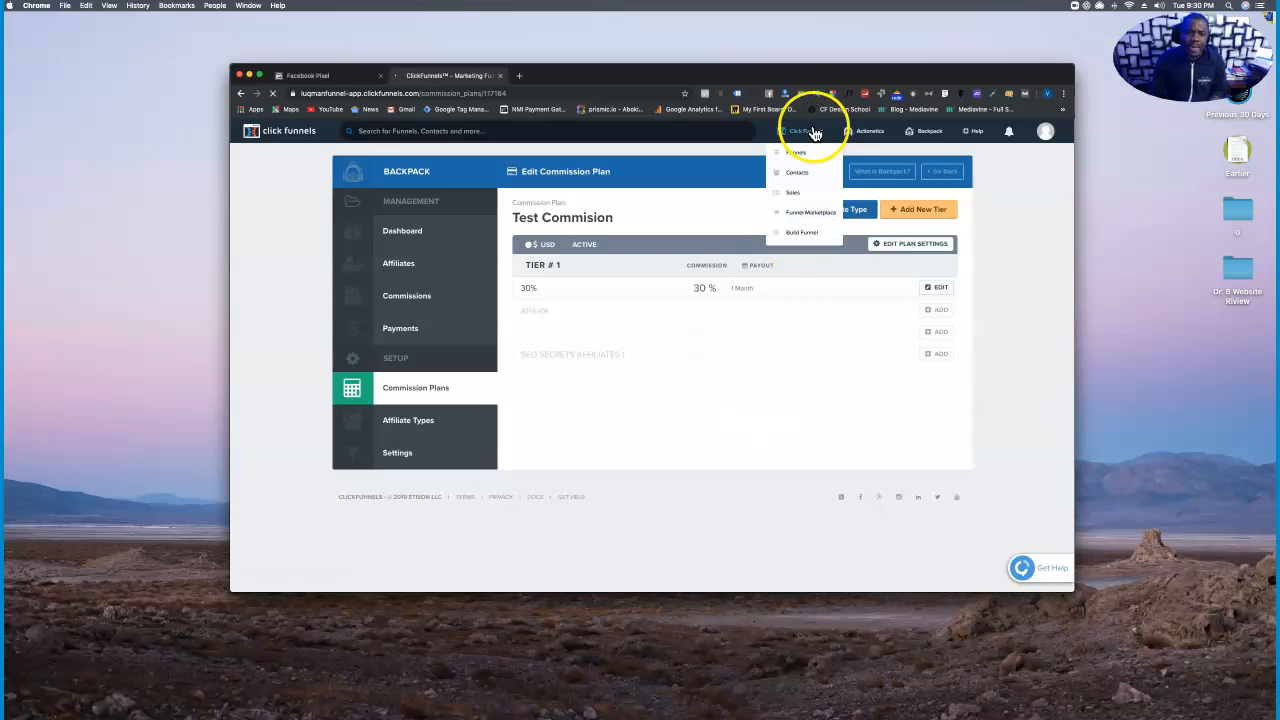
click(796, 155)
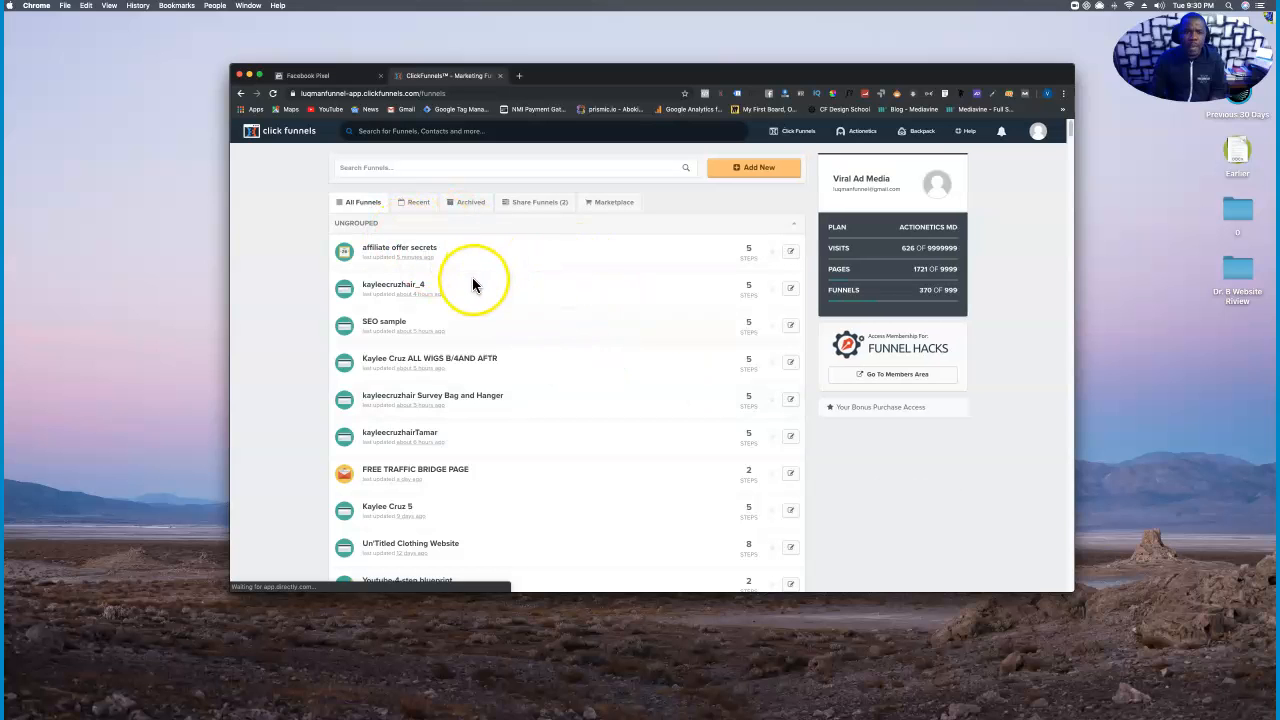
click(401, 252)
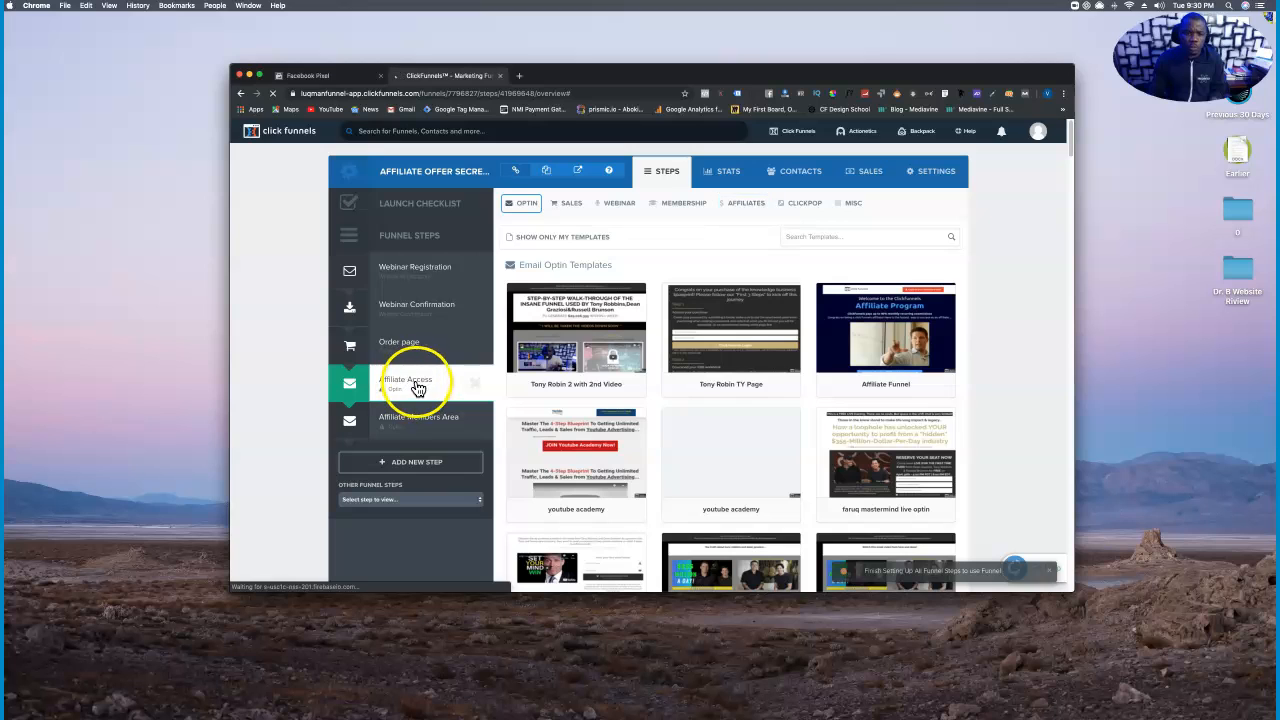
click(745, 203)
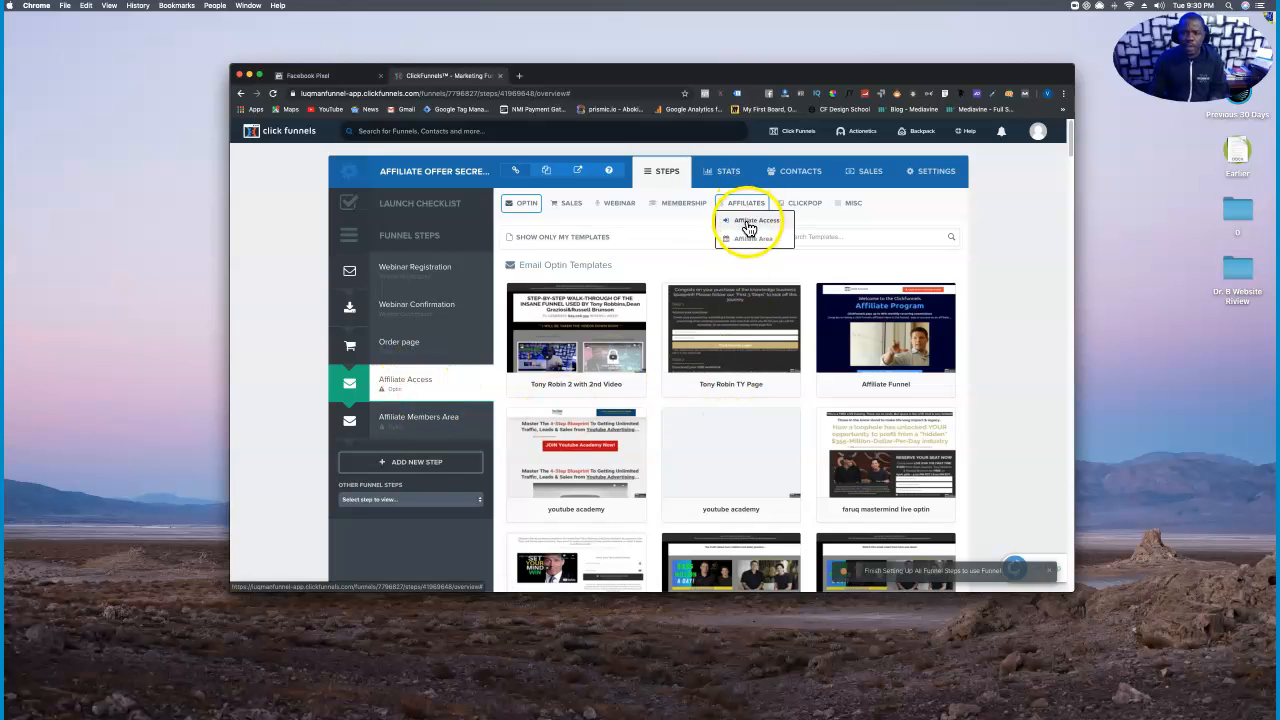
click(748, 222)
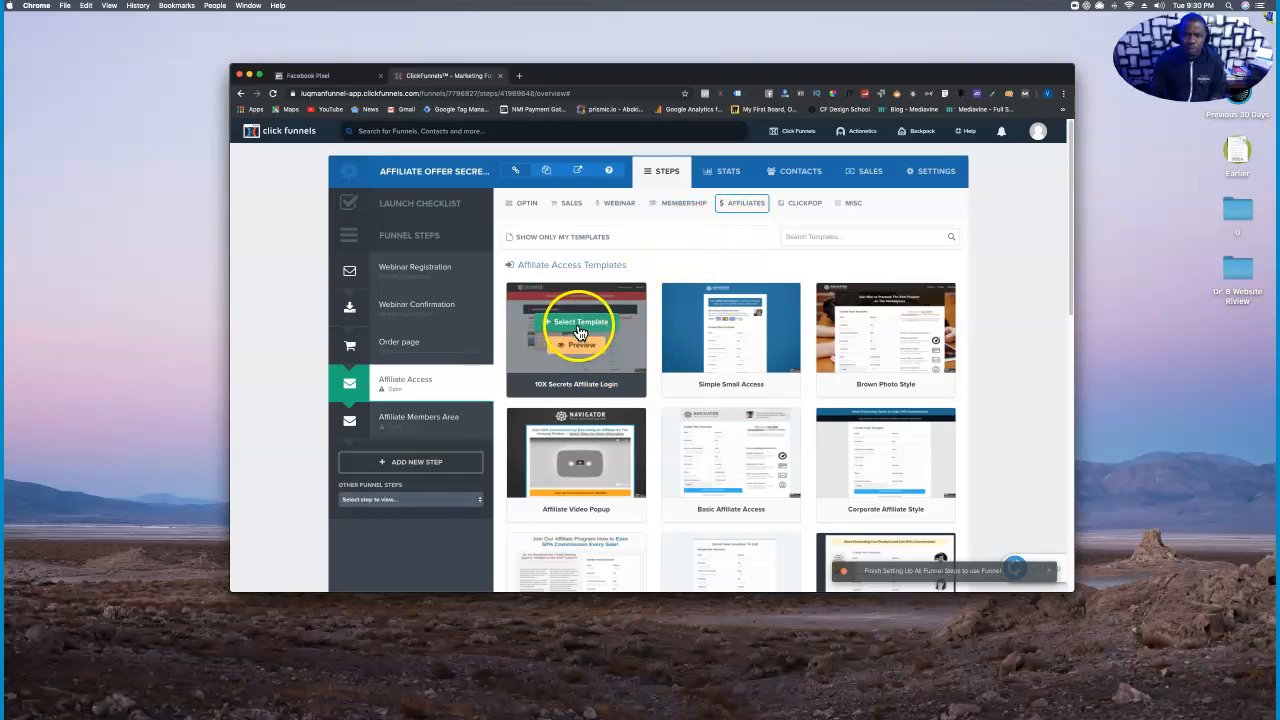
click(579, 323)
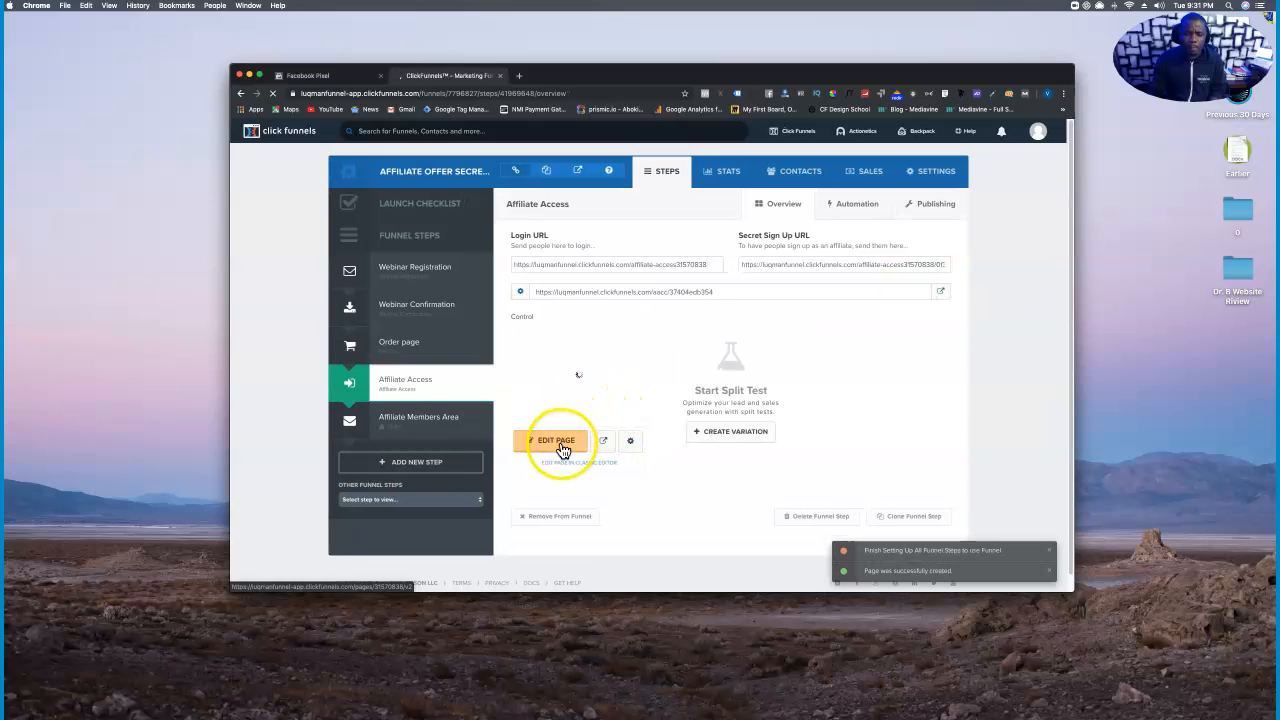
Review the Affiliate Access page and its account creation form in the page editor, and return to the funnel step
click(566, 450)
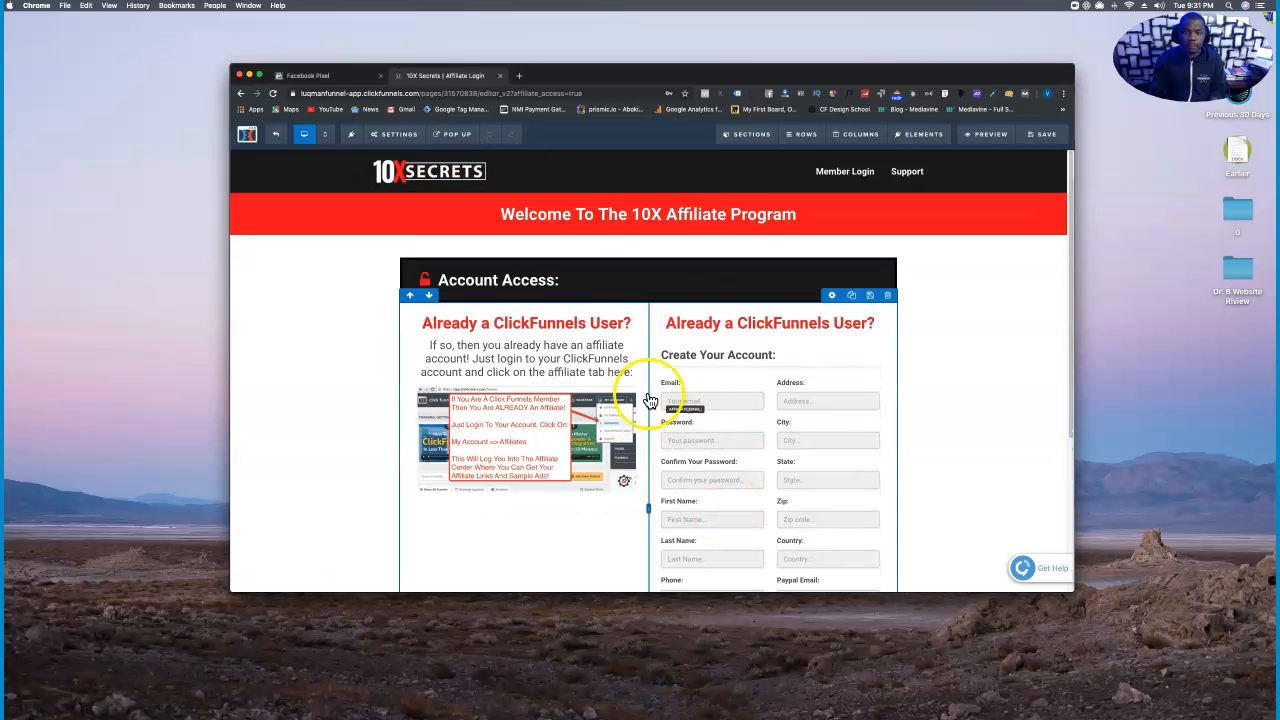
scroll(768, 441, down, 5)
scroll(714, 449, up, 3)
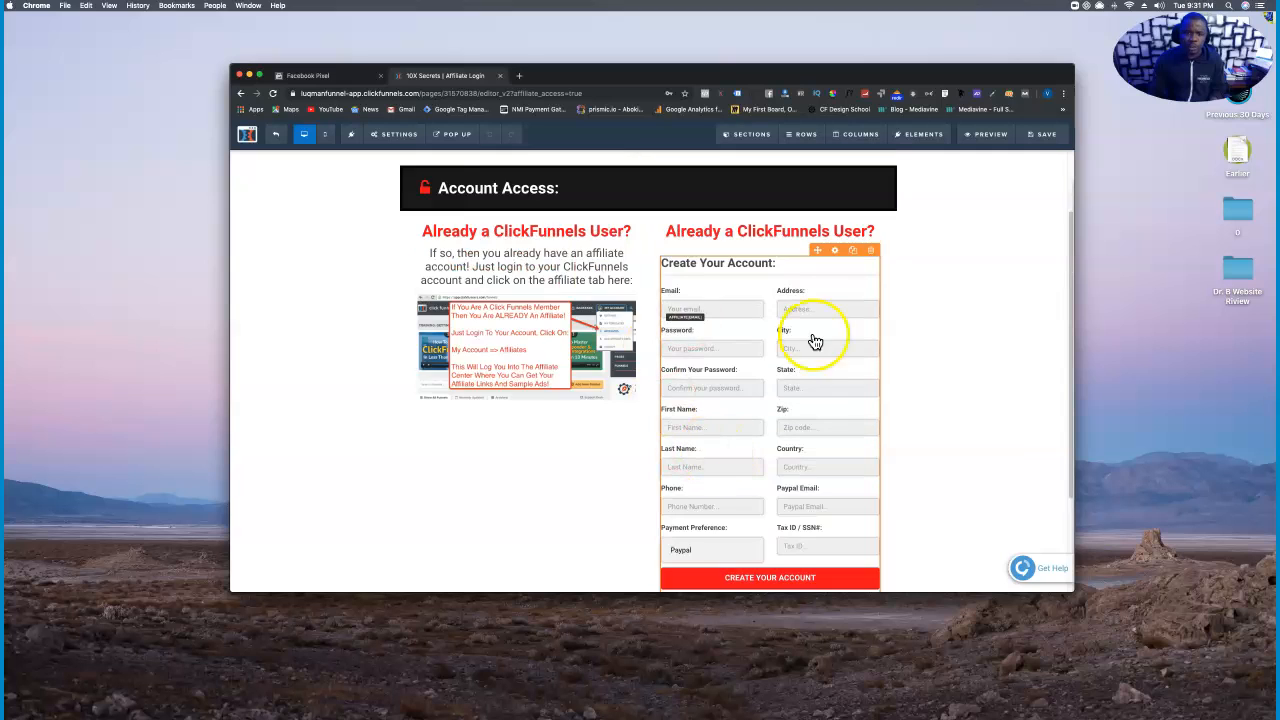
click(276, 134)
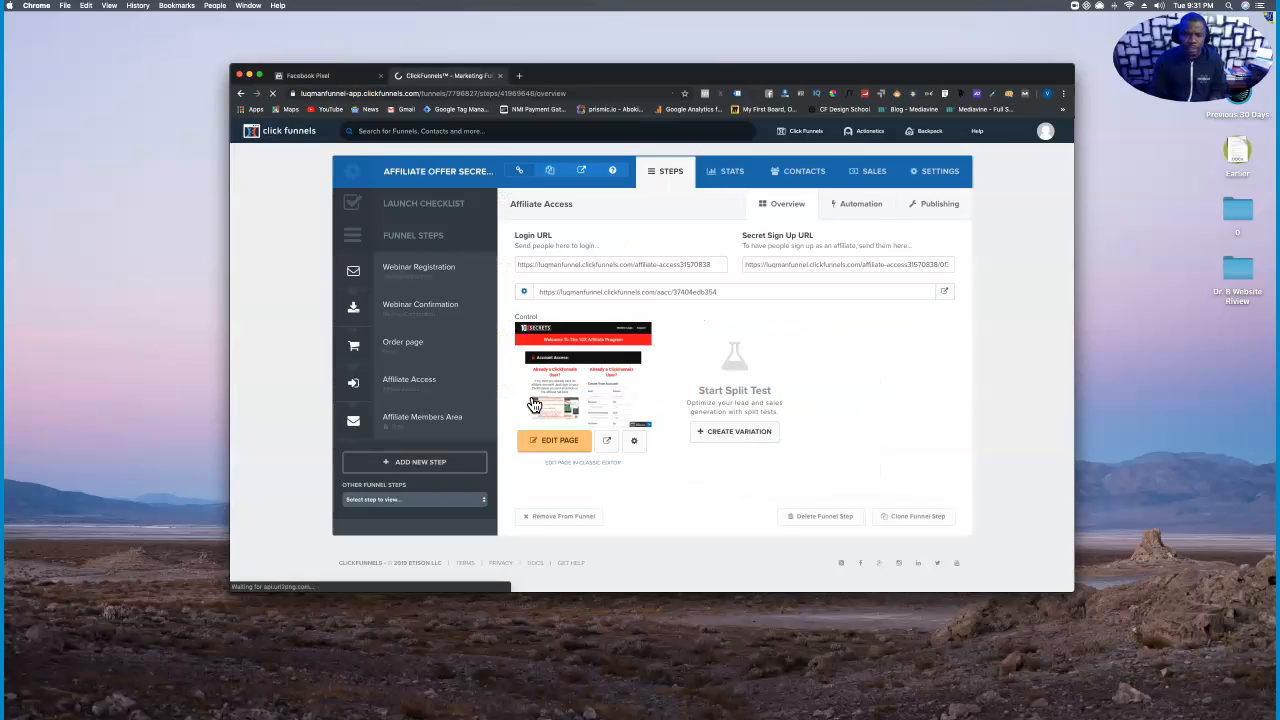
Copy the Secret Sign Up URL of the Affiliate Access step
click(414, 427)
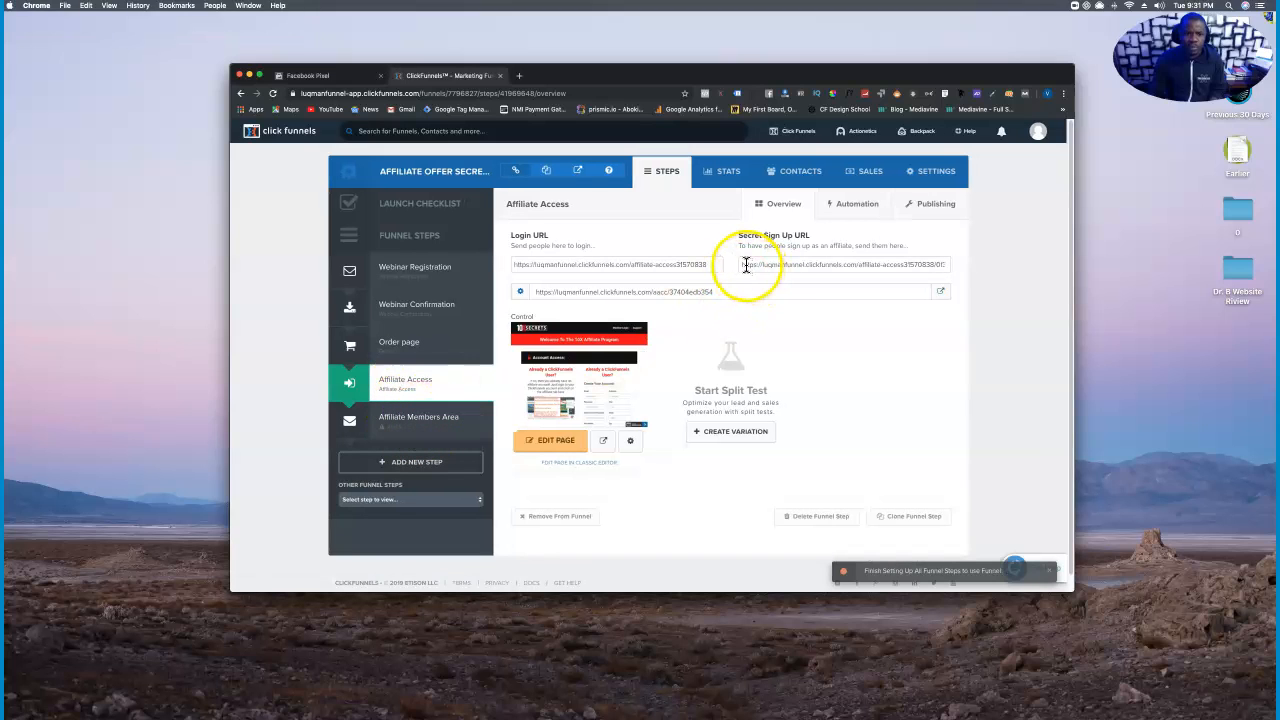
click(791, 266)
drag(961, 264, 753, 260)
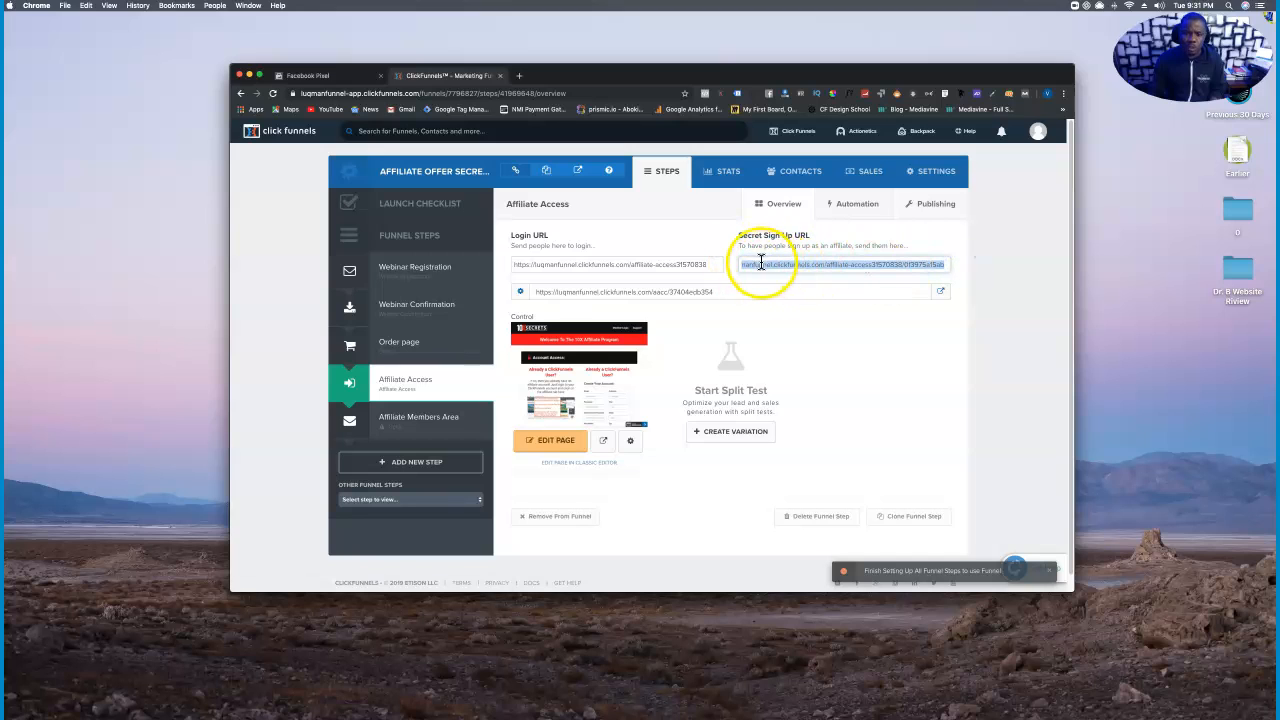
right_click(776, 266)
click(809, 335)
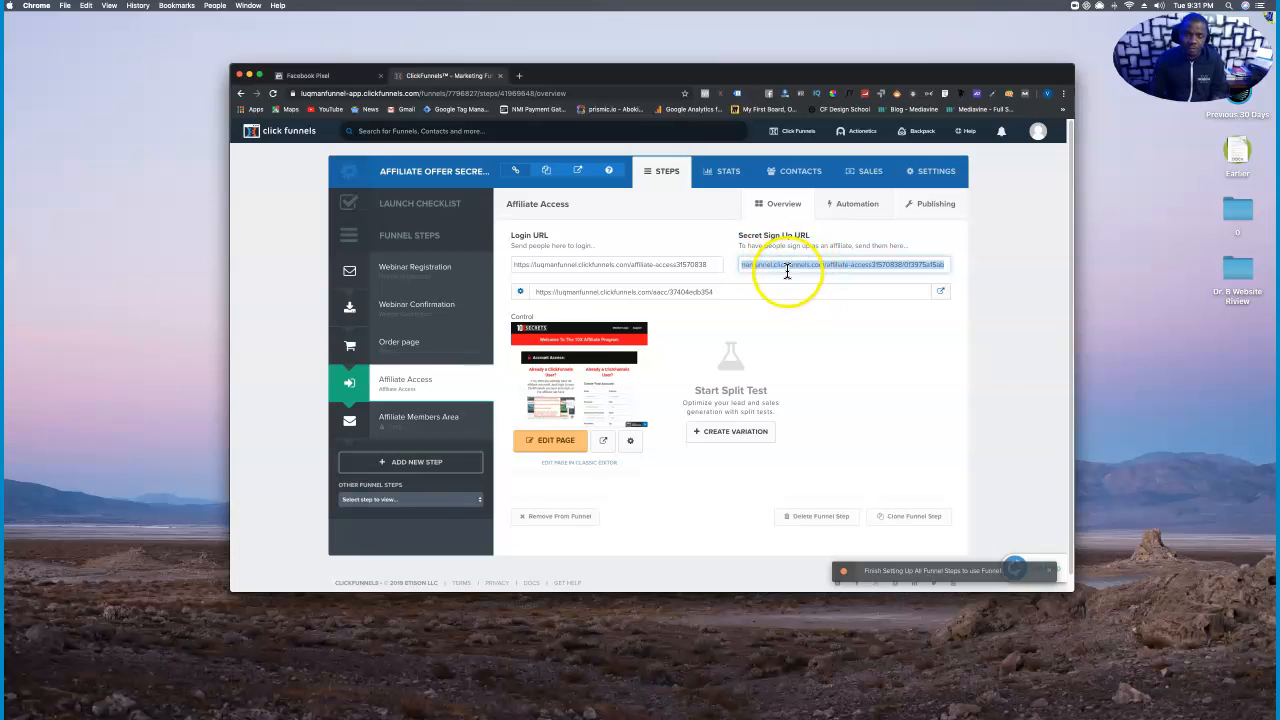
Load the copied sign-up URL in an incognito window, check the affiliate account creation form, and close the window
click(1063, 110)
click(1063, 96)
click(1063, 96)
click(962, 140)
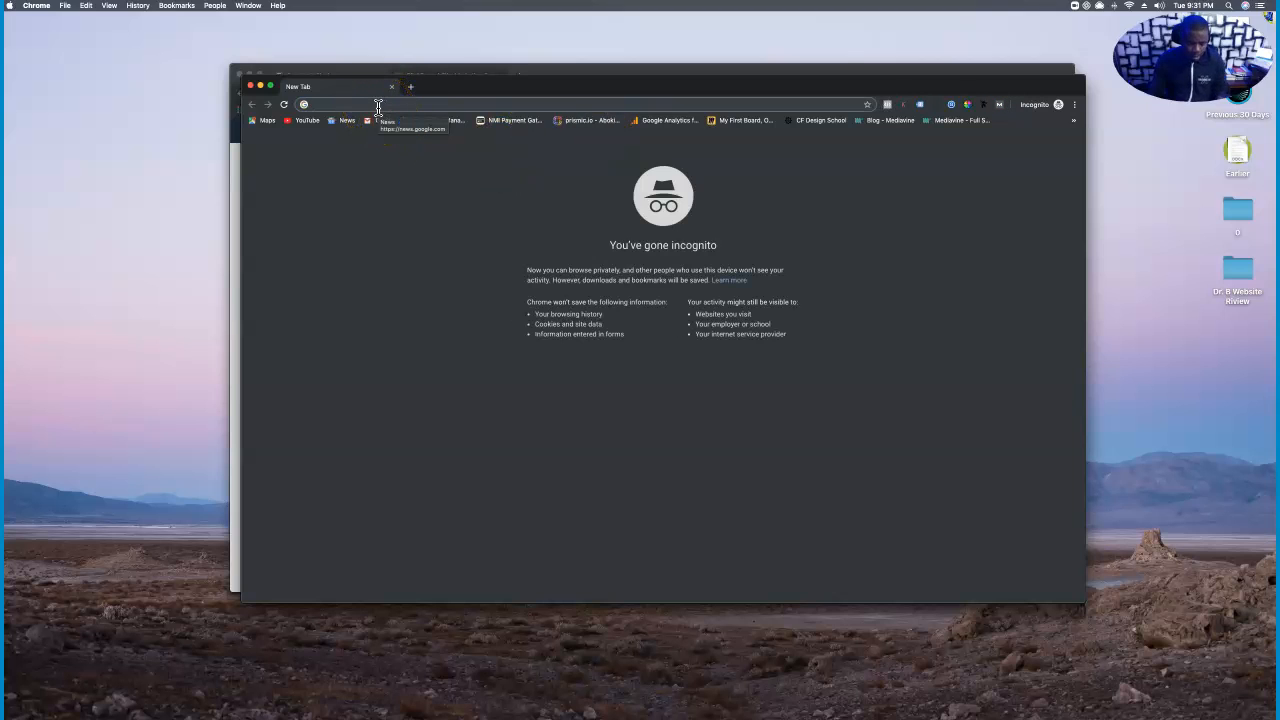
key(super+v)
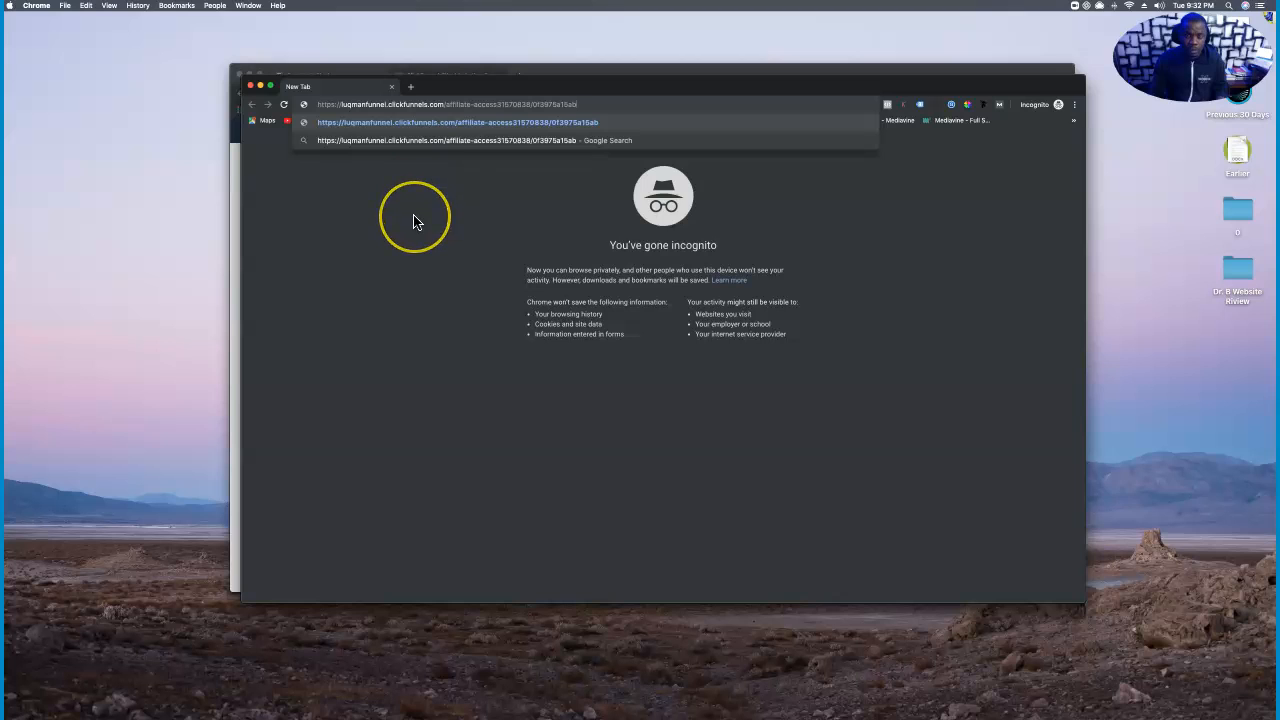
key(Return)
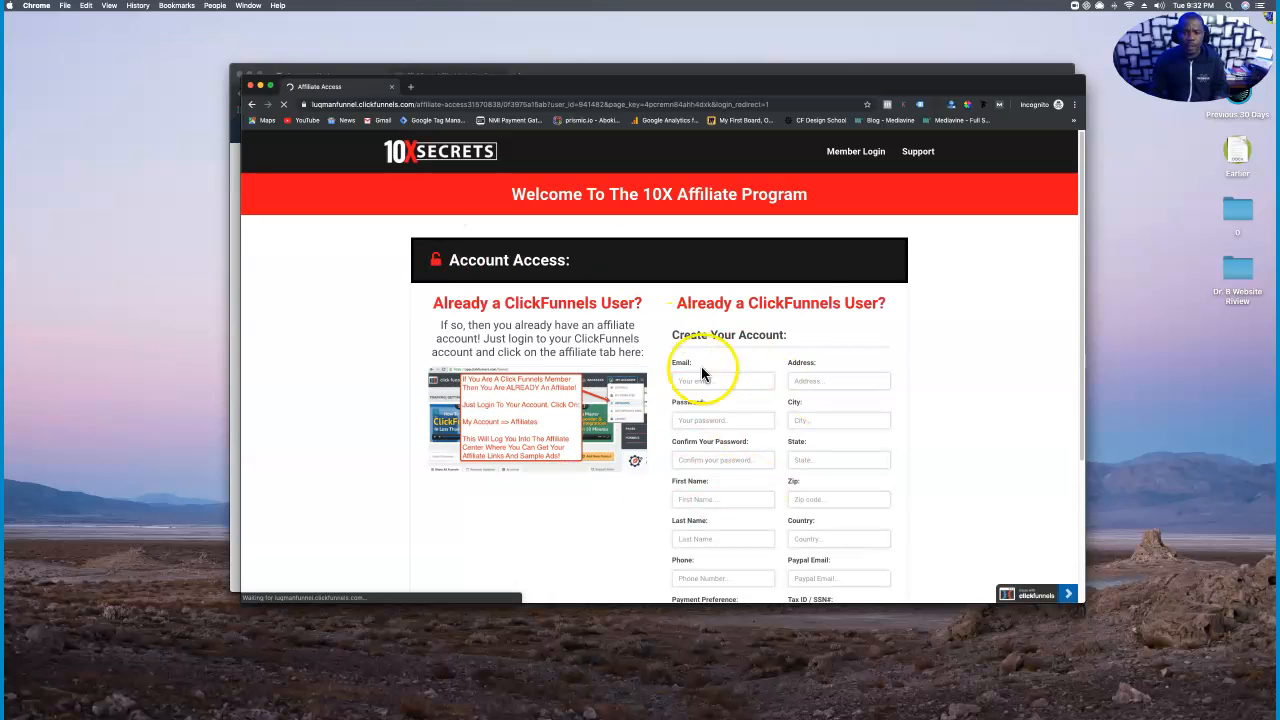
scroll(705, 430, down, 3)
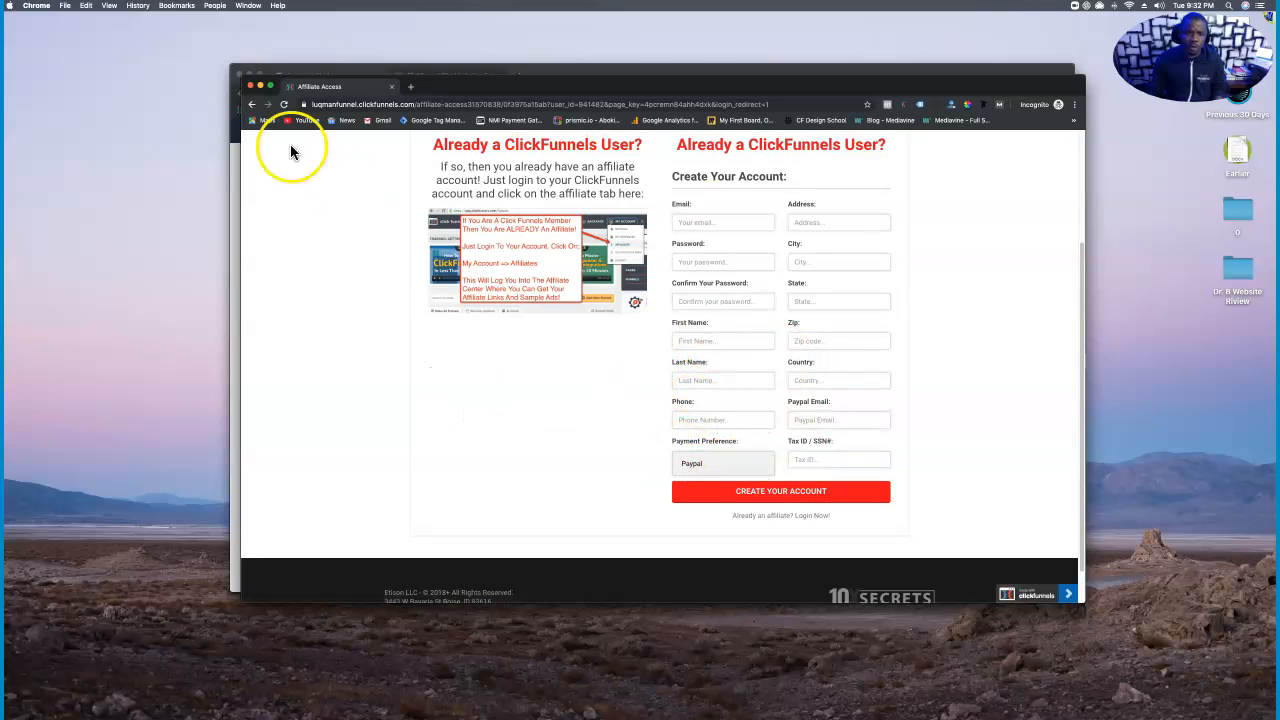
click(250, 86)
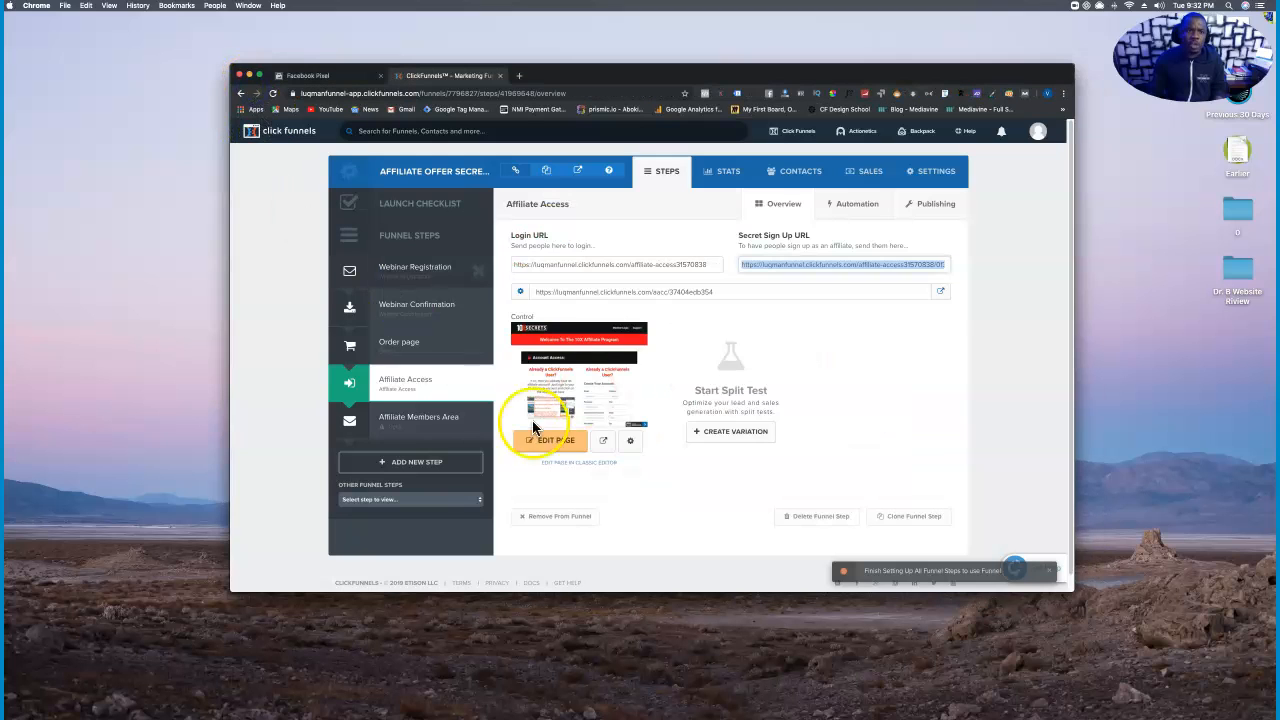
Apply the 10X Secrets affiliate area template to the Affiliate Members Area step and open its page in the editor
click(425, 421)
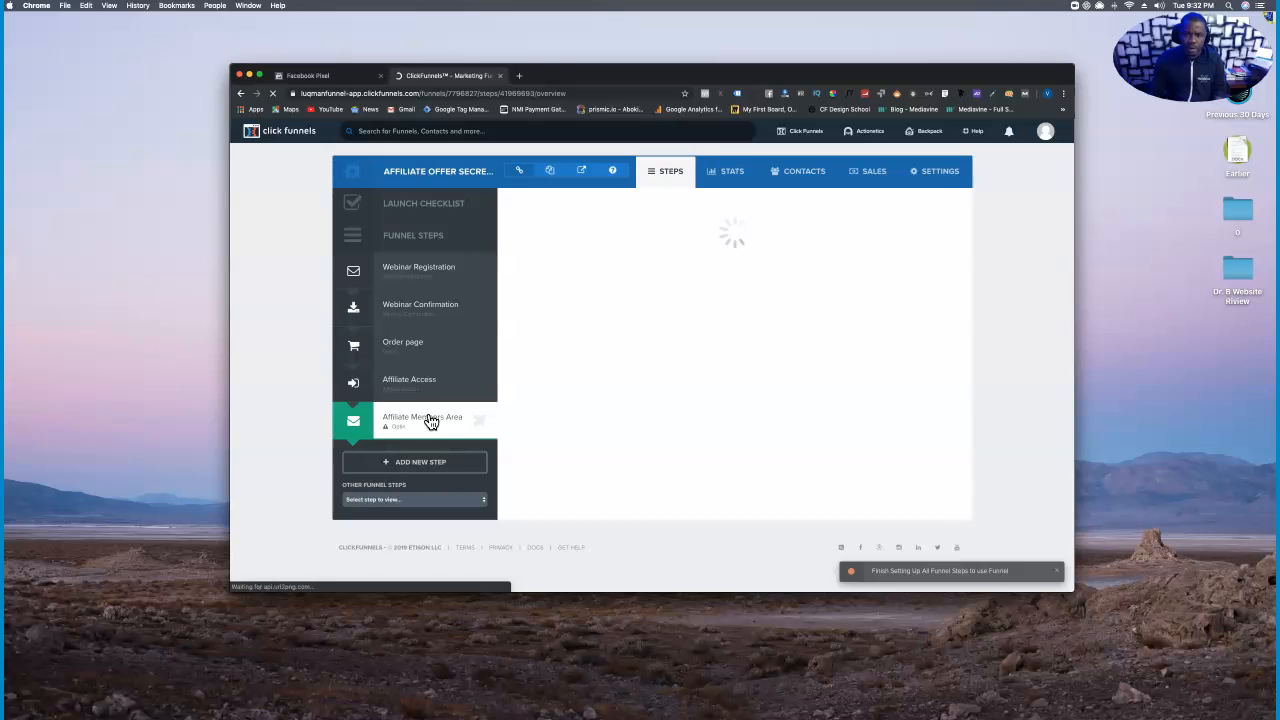
mouse_move(746, 206)
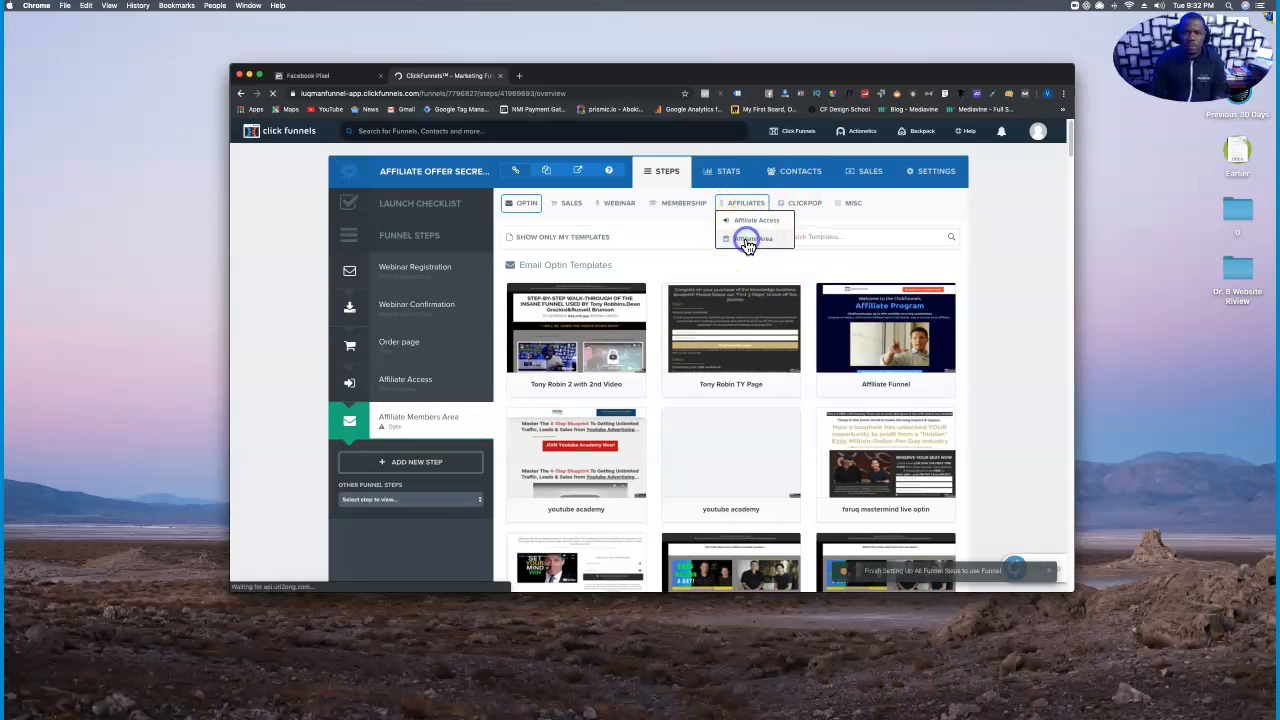
click(585, 320)
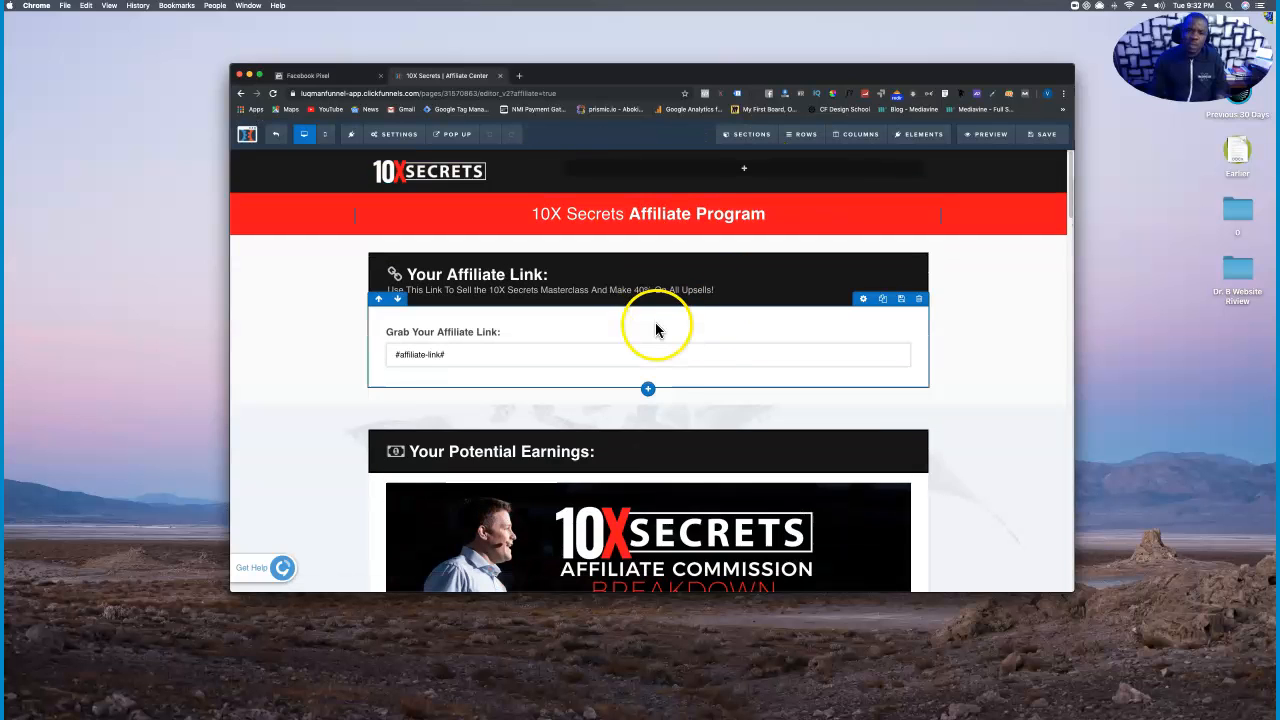
Examine the Affiliate Center page's affiliate link, potential earnings, prizes, sample swipe copy and social images sections
scroll(600, 352, down, 1)
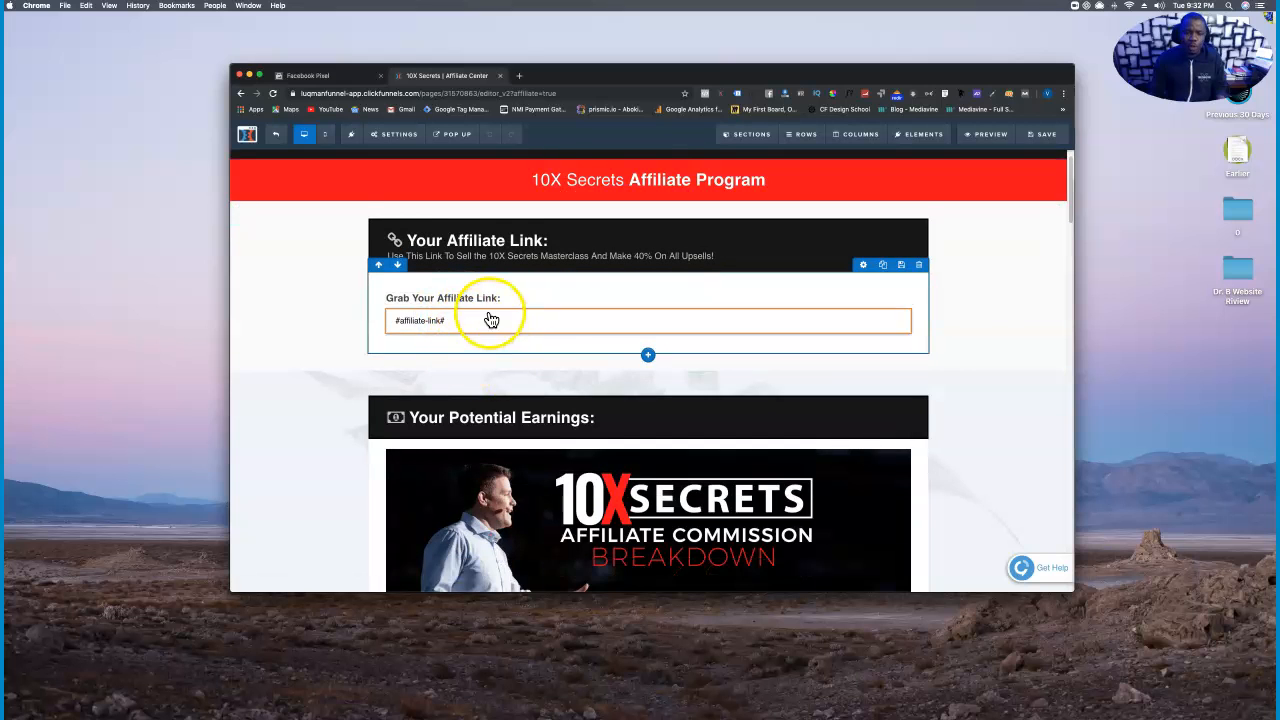
scroll(520, 340, down, 3)
scroll(570, 368, down, 15)
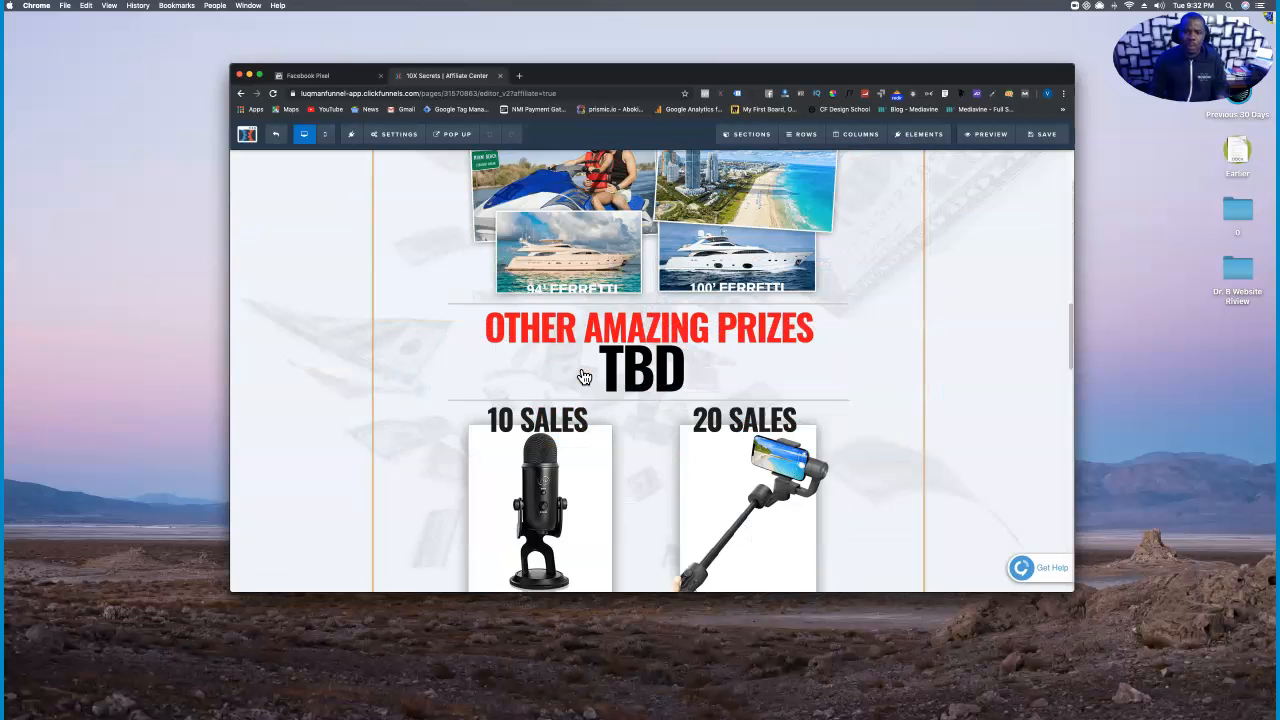
scroll(585, 375, down, 15)
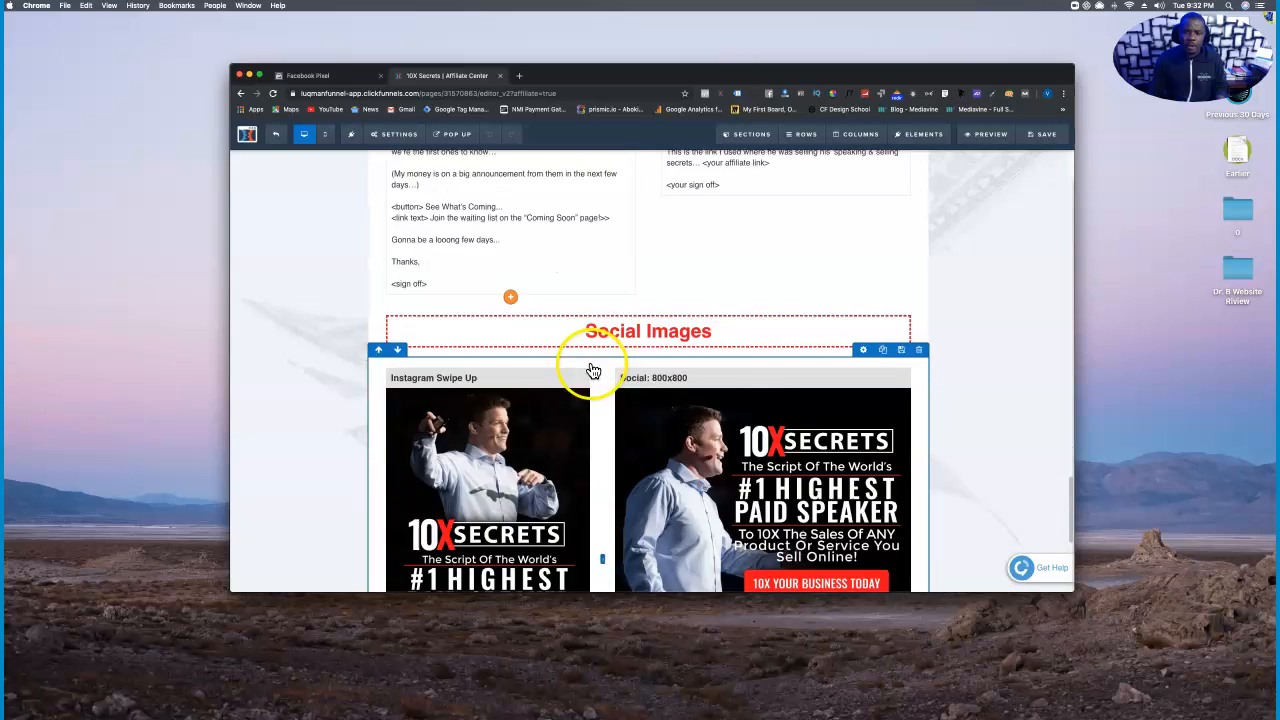
scroll(543, 348, up, 10)
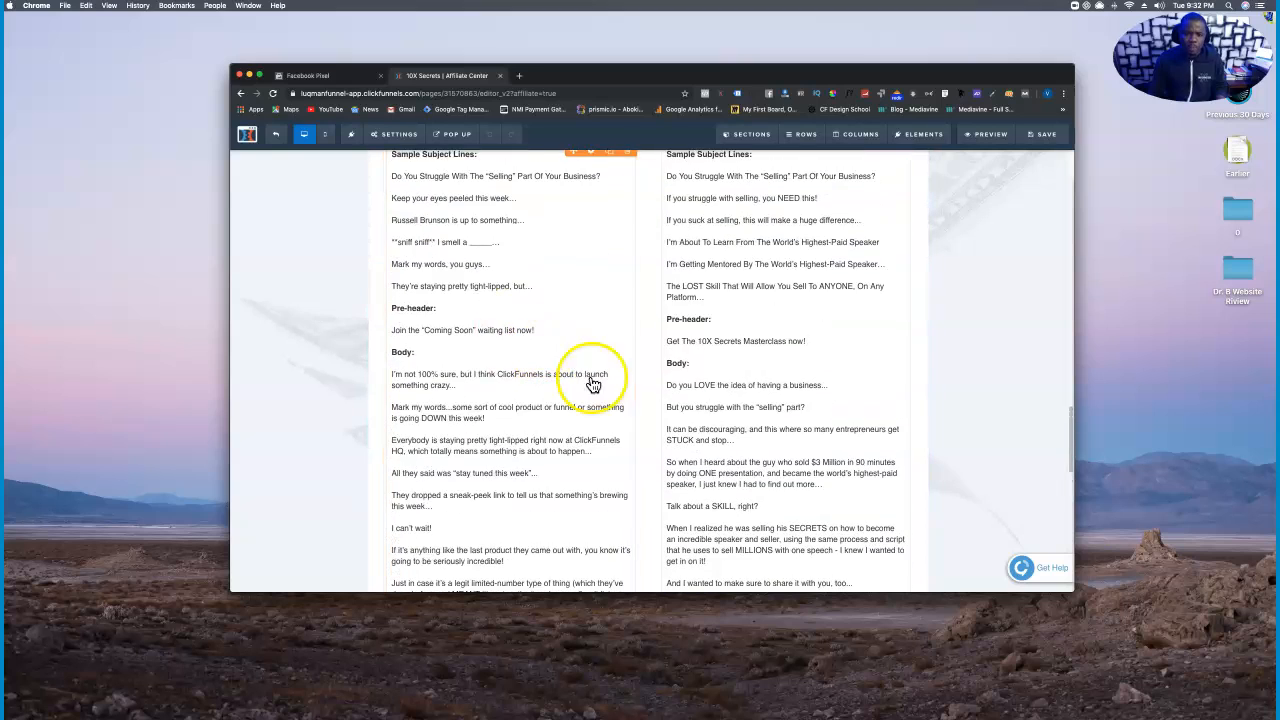
scroll(733, 352, up, 5)
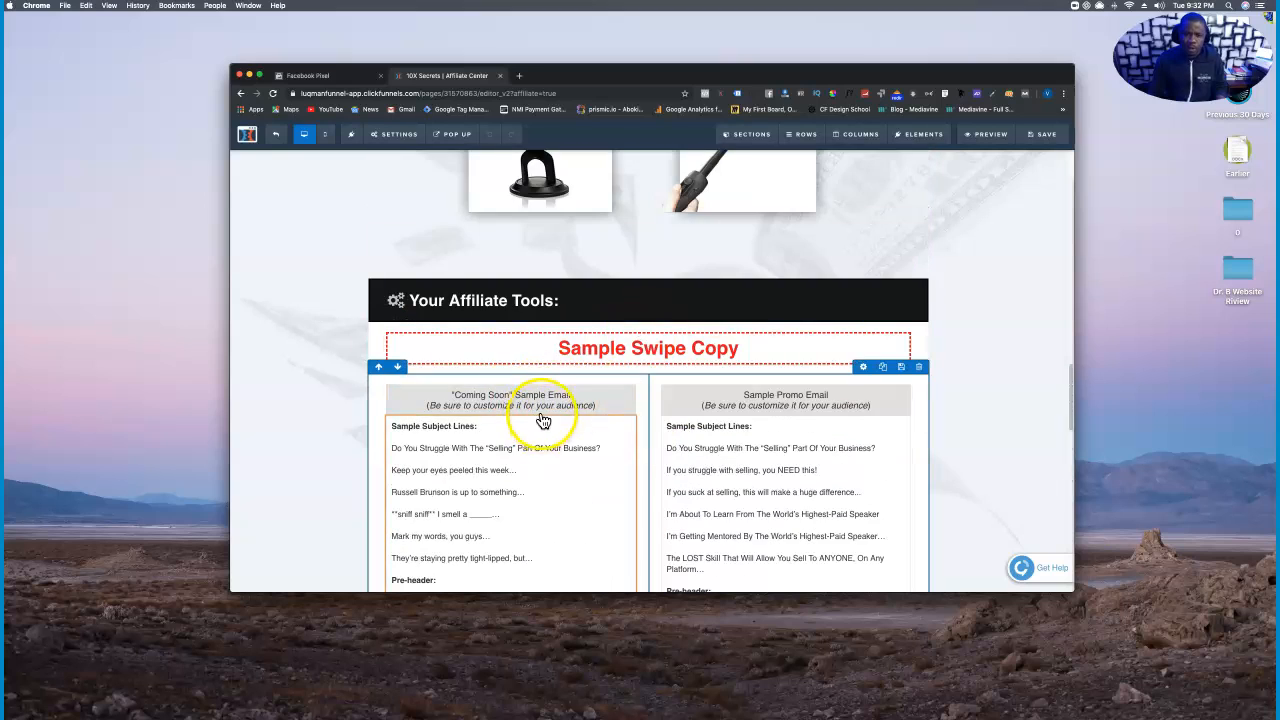
scroll(543, 417, down, 5)
scroll(549, 423, down, 10)
scroll(545, 425, up, 15)
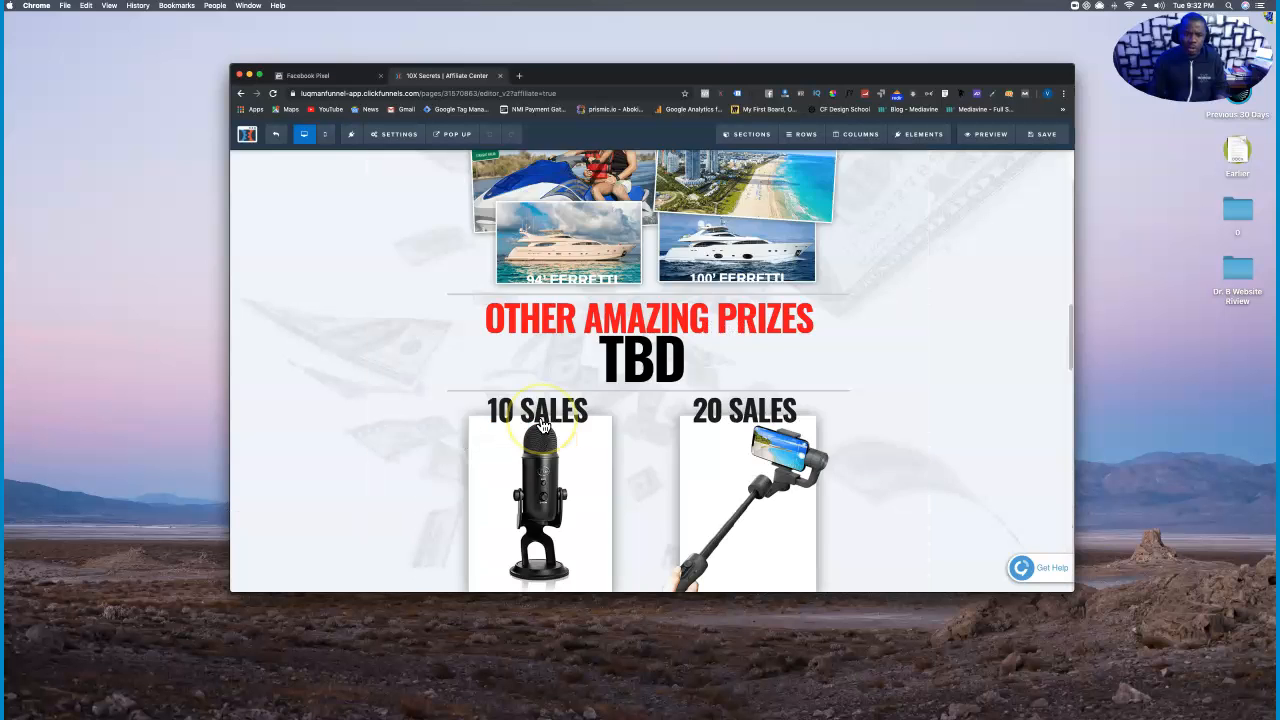
scroll(543, 425, up, 3)
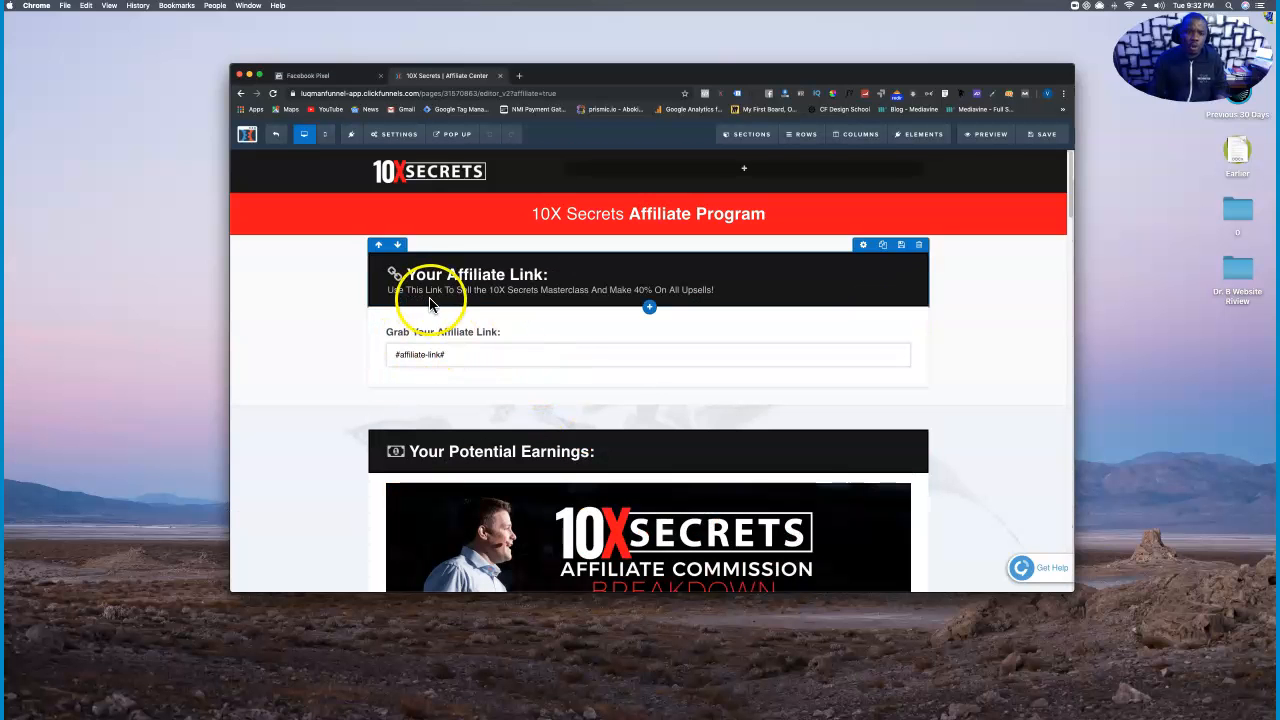
scroll(469, 363, down, 1)
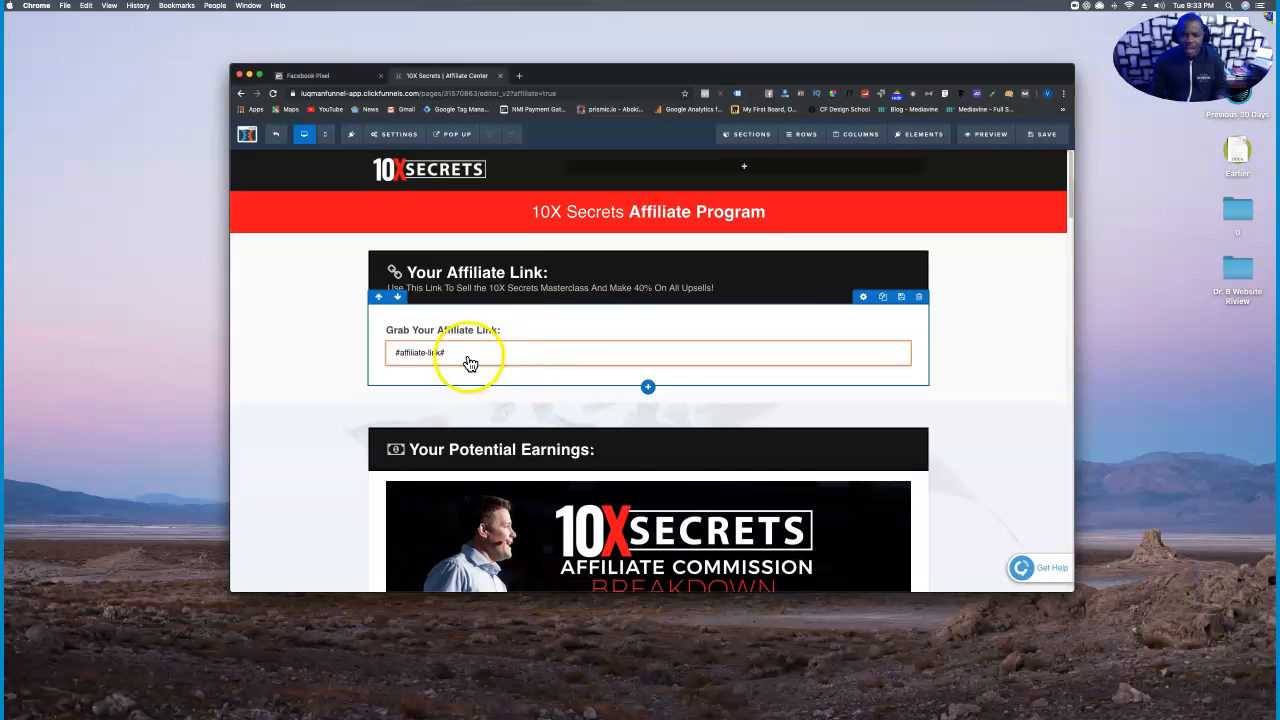
scroll(490, 368, down, 1)
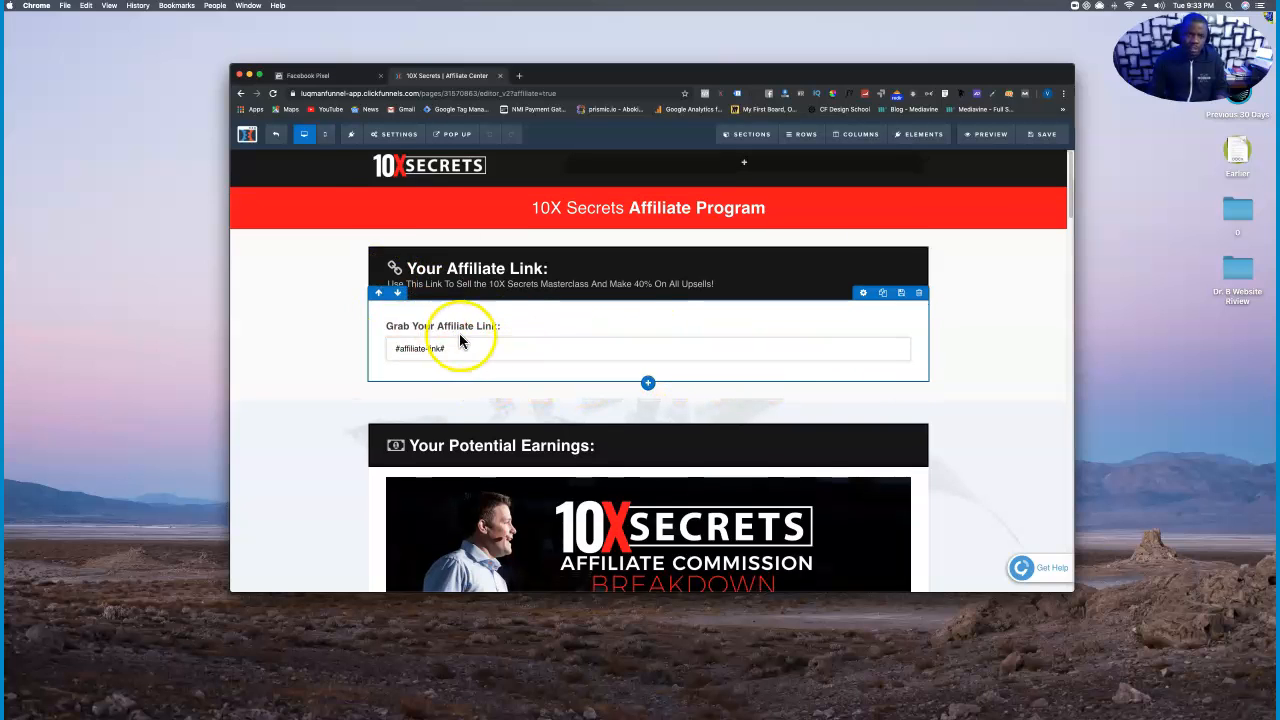
Leave the page editor and review the funnel's settings, including its Stripe and Backpack affiliate commission plan sections
click(250, 138)
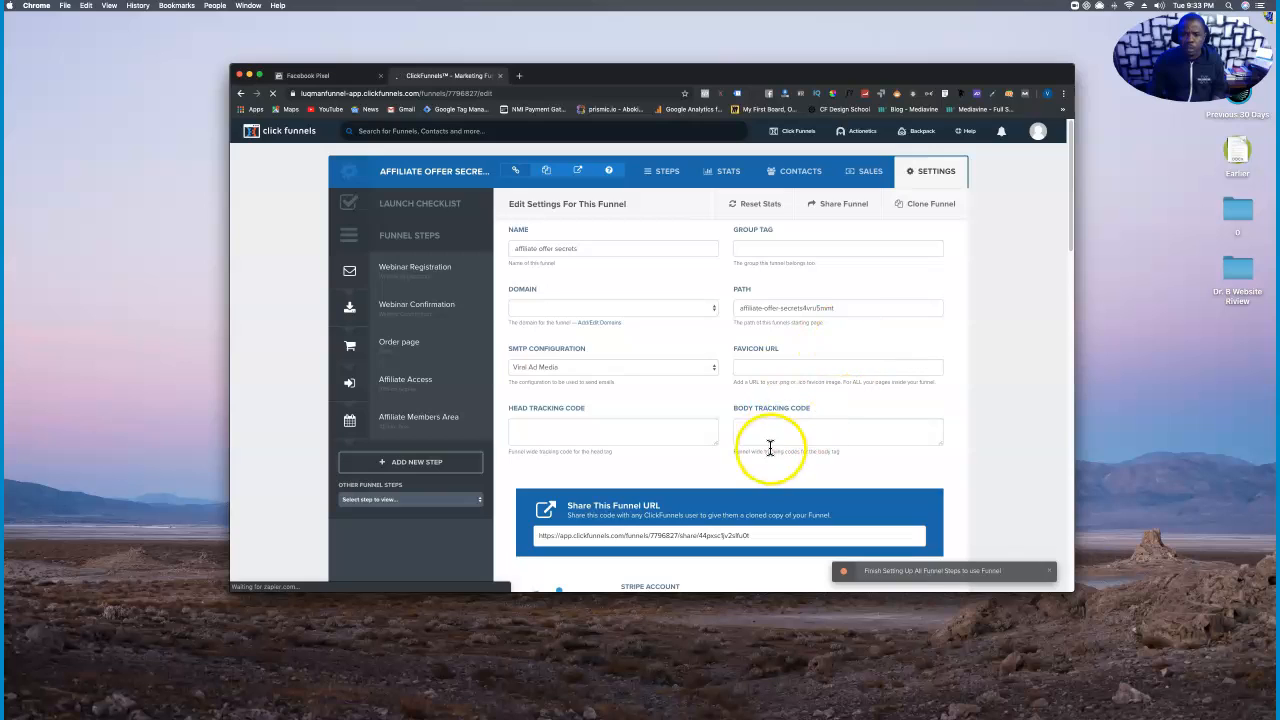
scroll(772, 445, down, 5)
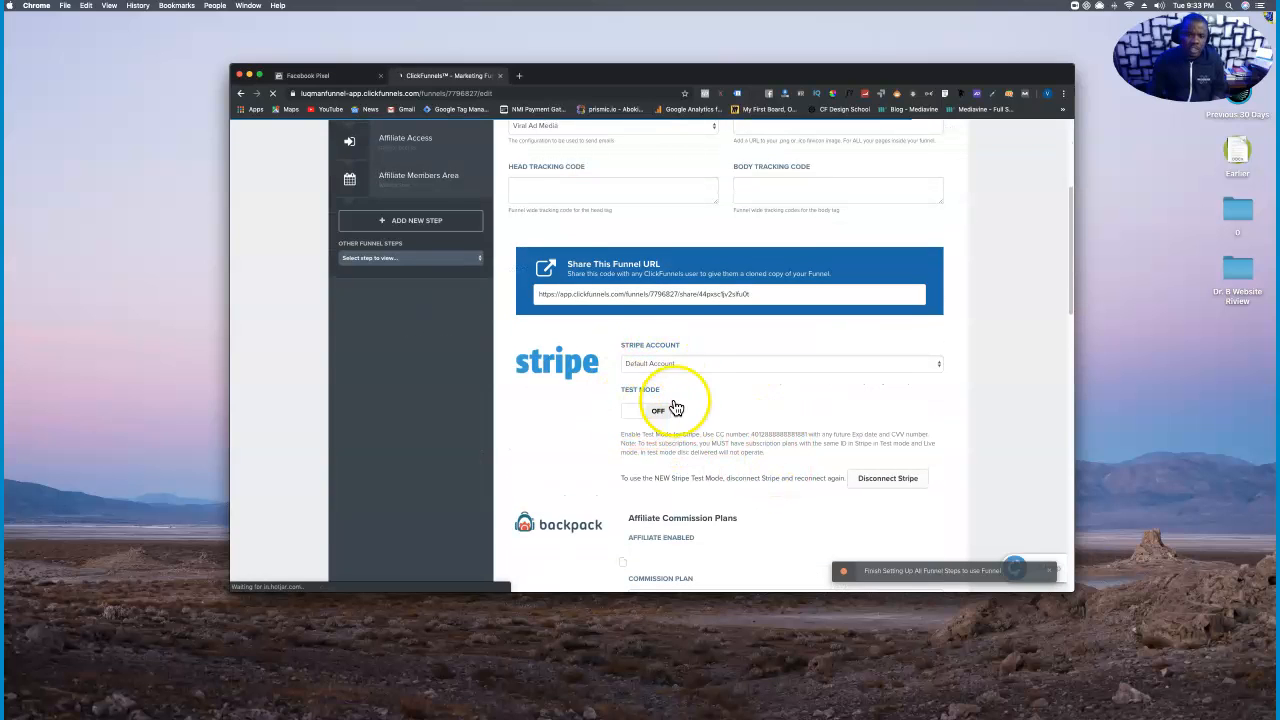
scroll(670, 400, up, 5)
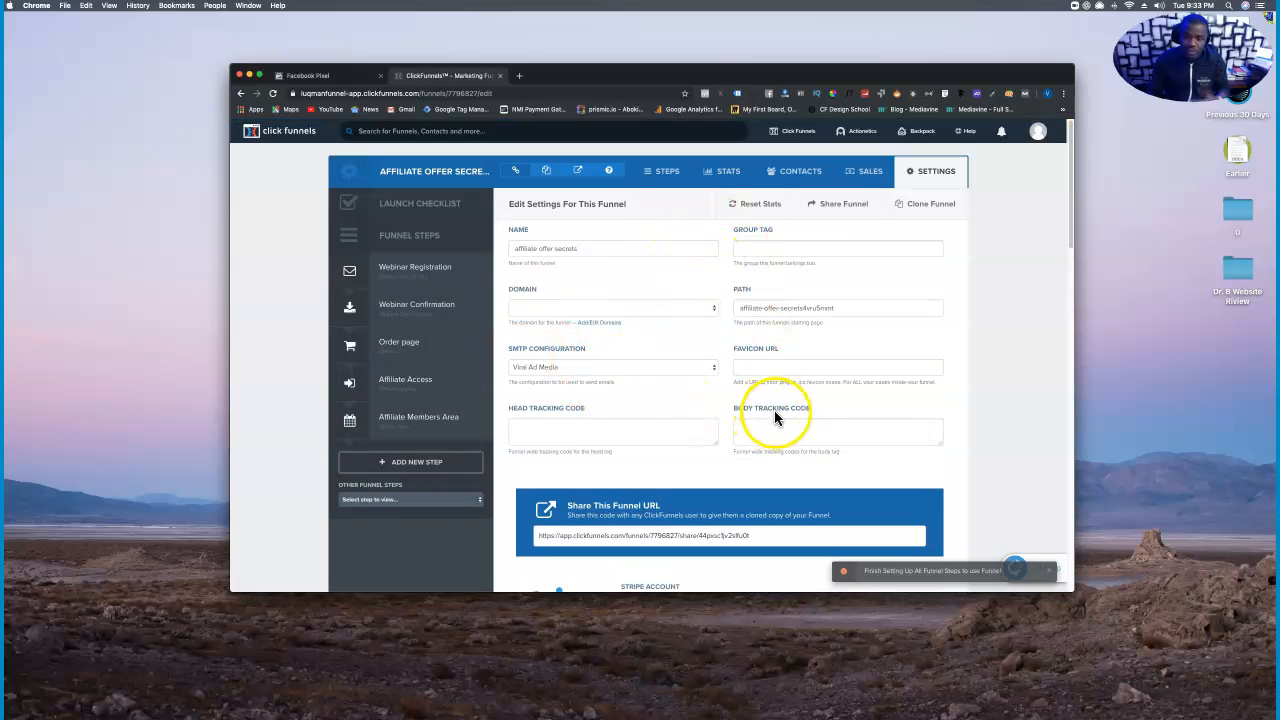
scroll(785, 416, down, 1)
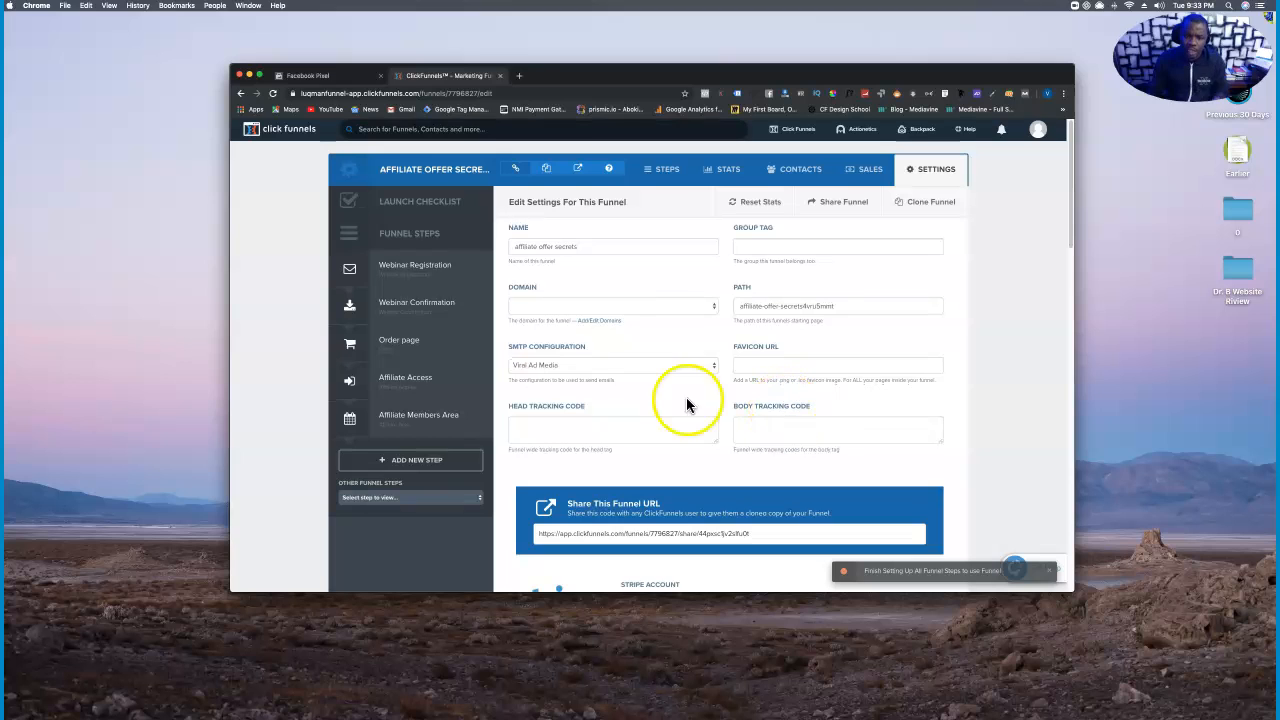
scroll(893, 257, down, 1)
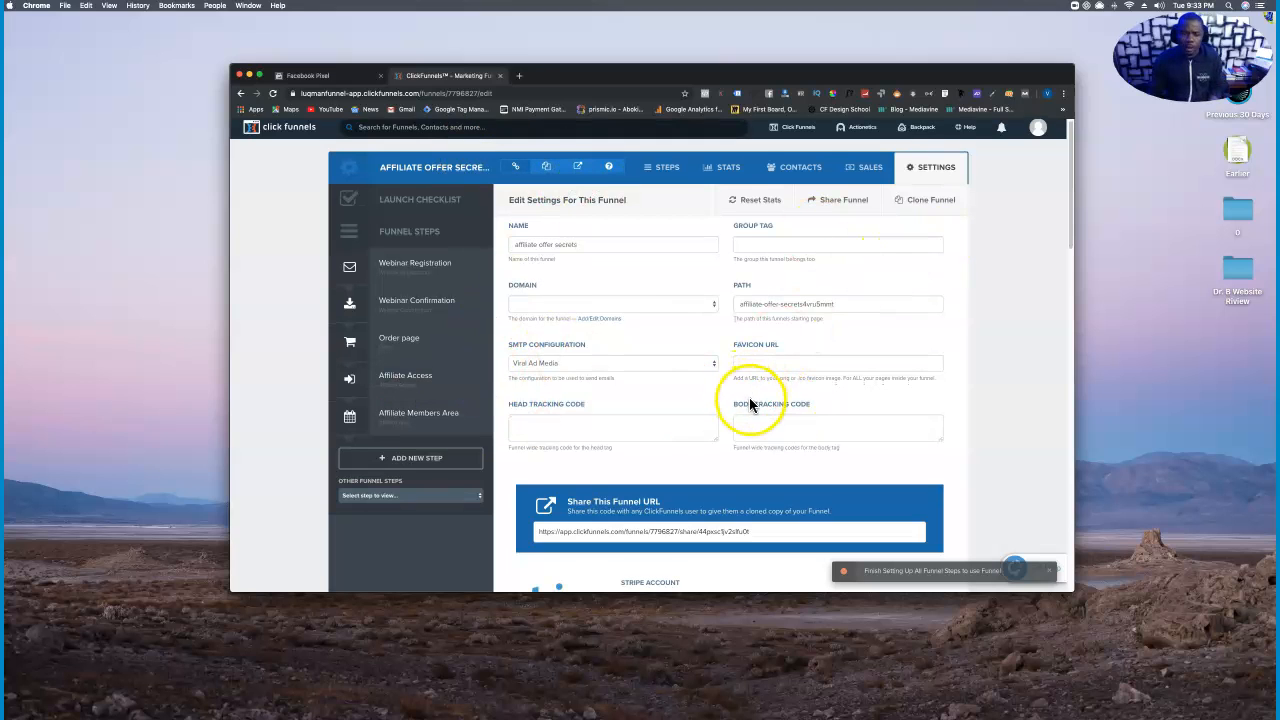